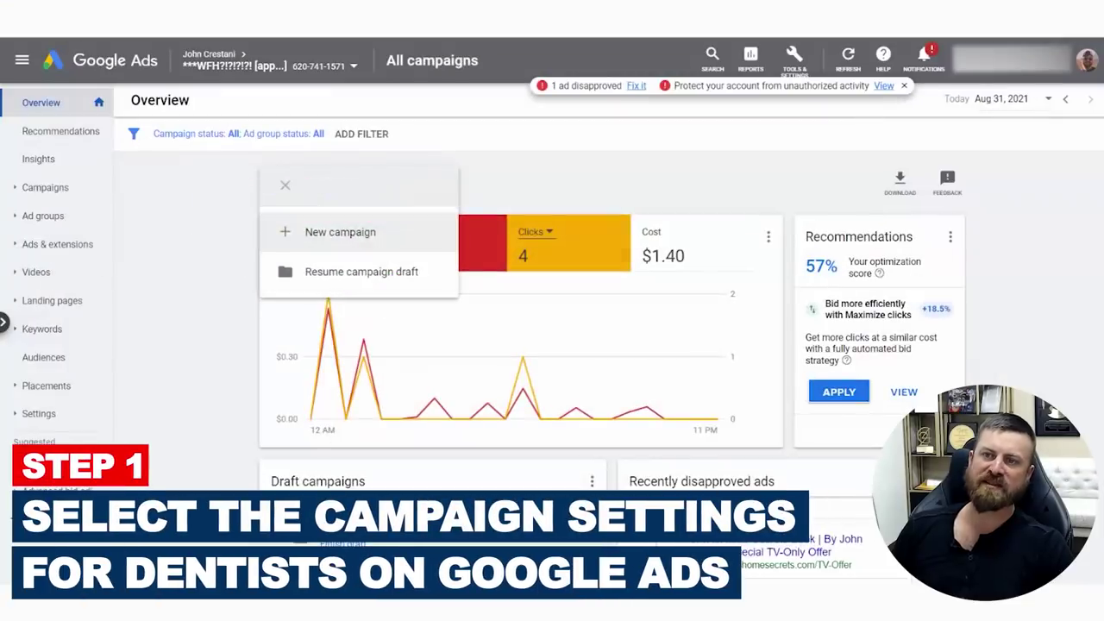
# - Start a new Search campaign without a goal's guidance and select phone calls as the desired result
pyautogui.click(340, 232)
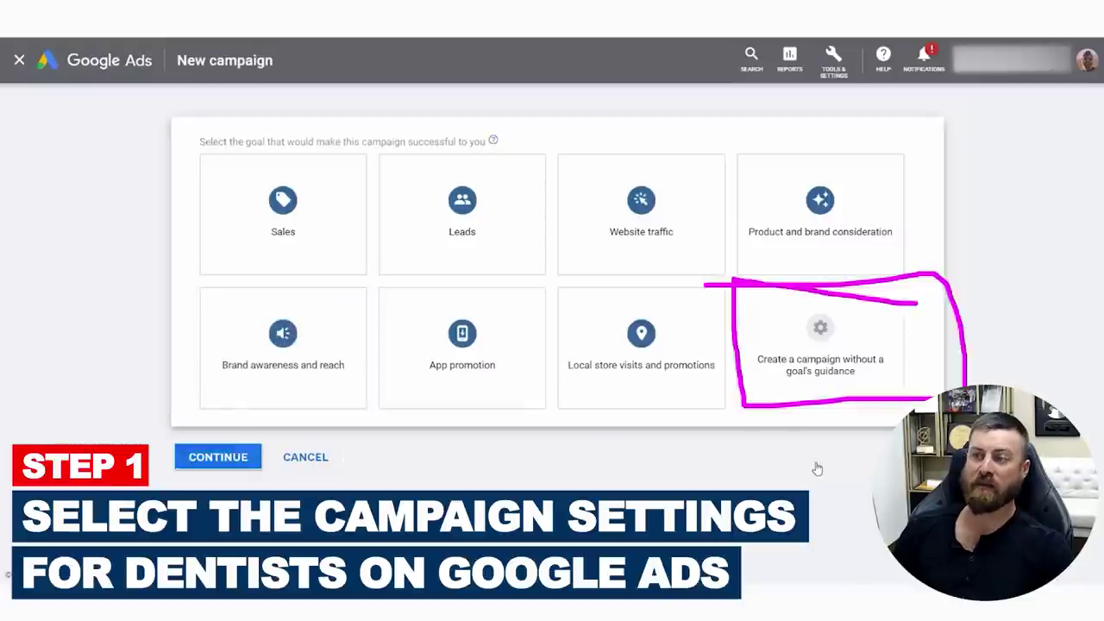
pyautogui.click(839, 352)
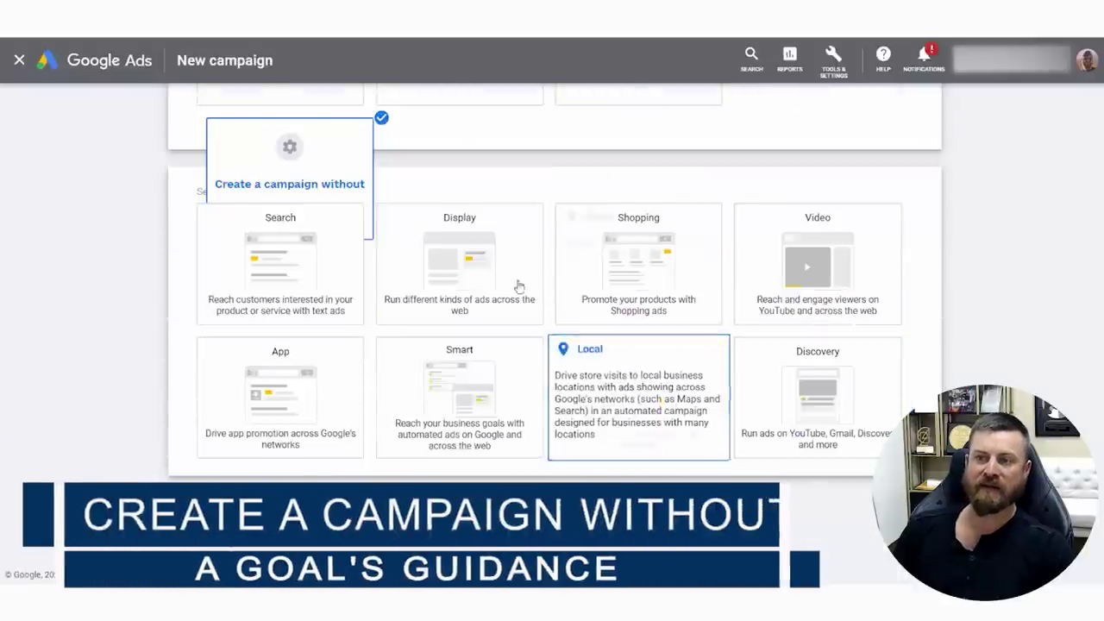
pyautogui.moveTo(319, 253)
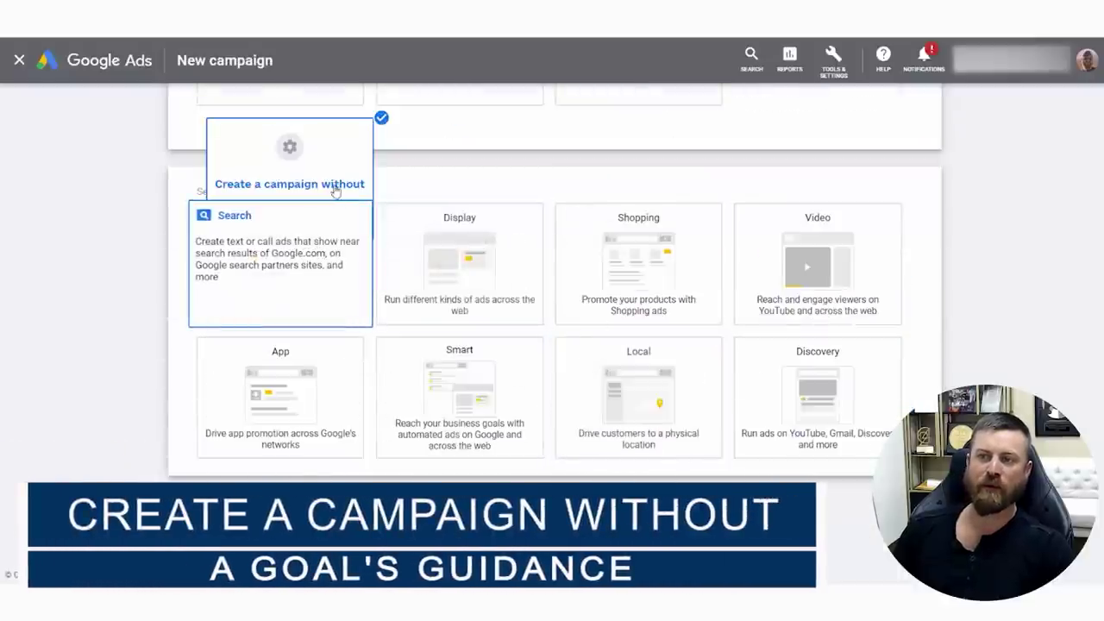
pyautogui.click(194, 226)
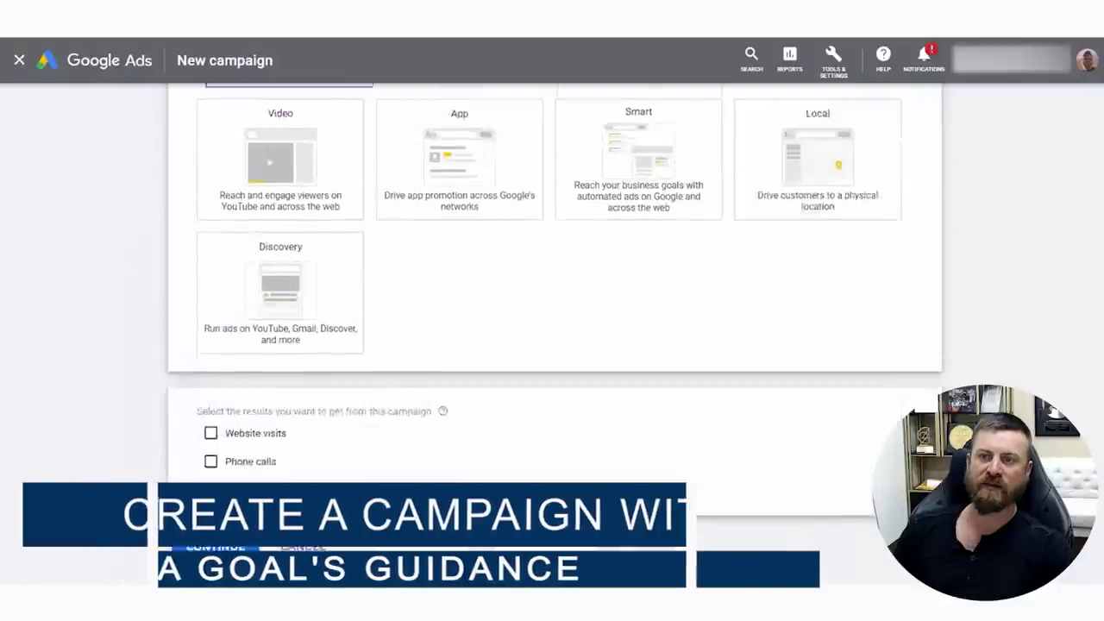
pyautogui.click(211, 422)
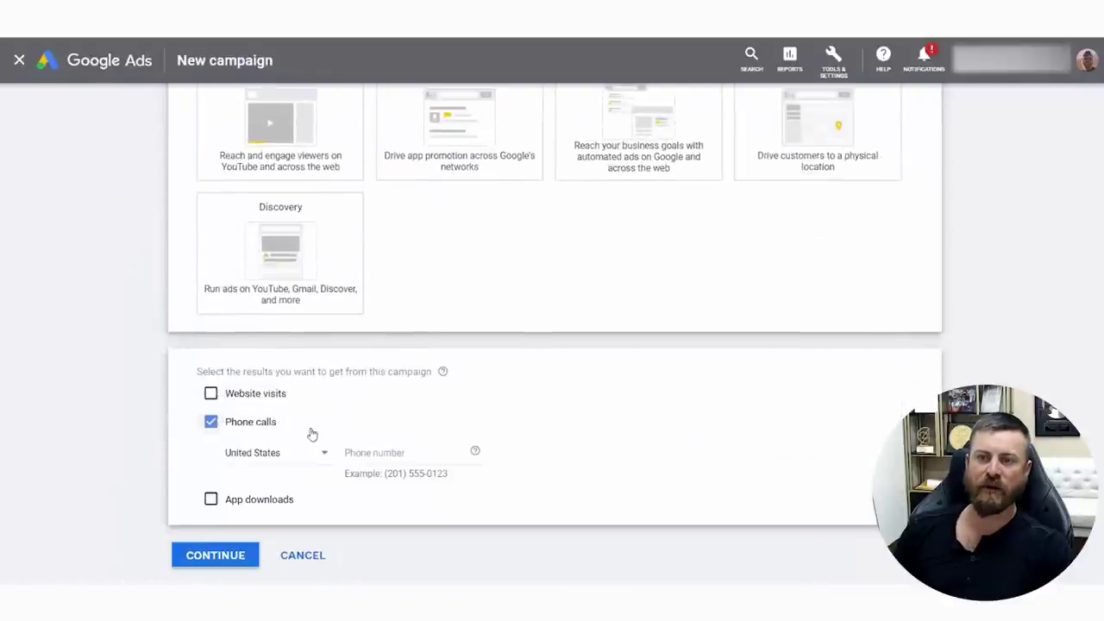
pyautogui.click(379, 457)
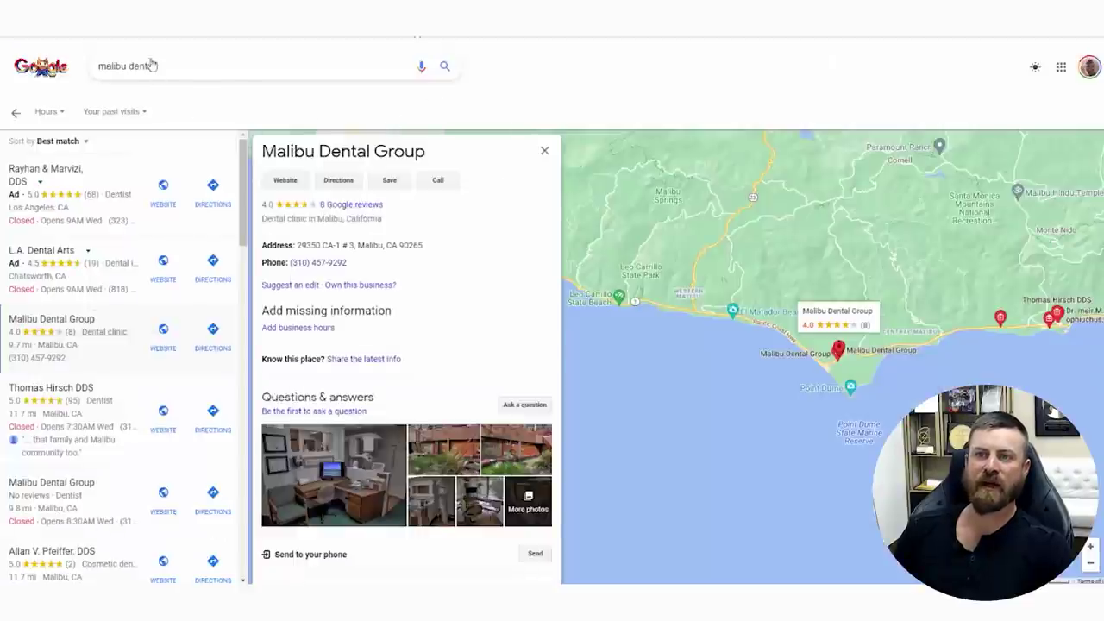
# - Switch to the Google listing for Malibu Dental Group and copy its phone number
pyautogui.tripleClick(152, 65)
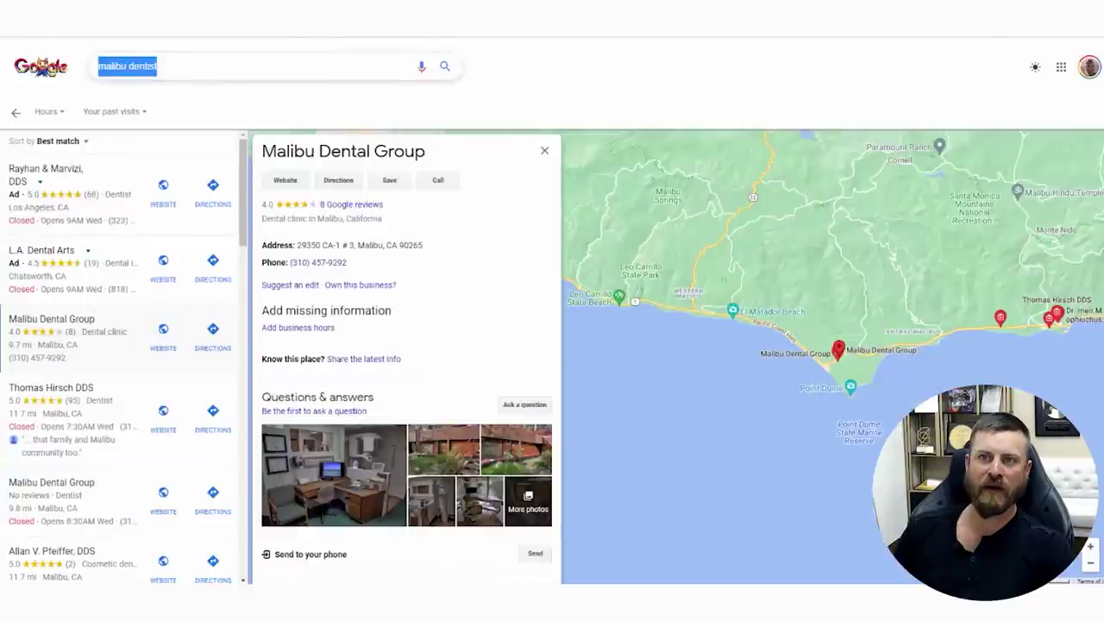
pyautogui.click(334, 153)
pyautogui.tripleClick(335, 153)
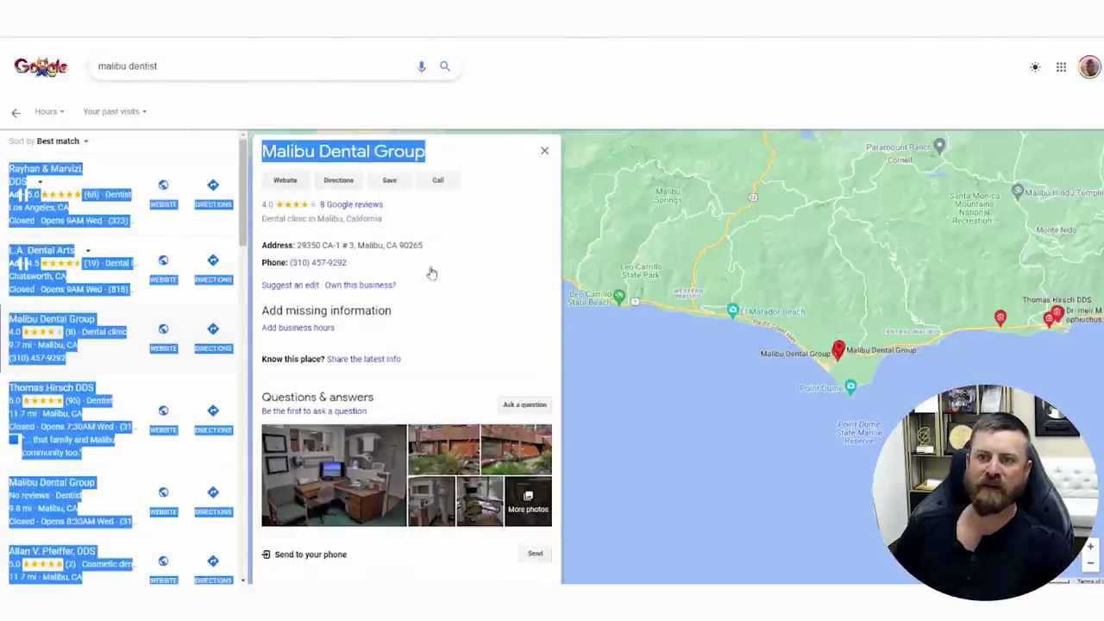
pyautogui.moveTo(362, 271); pyautogui.dragTo(294, 270)
pyautogui.hotkey('ctrl', 'c')
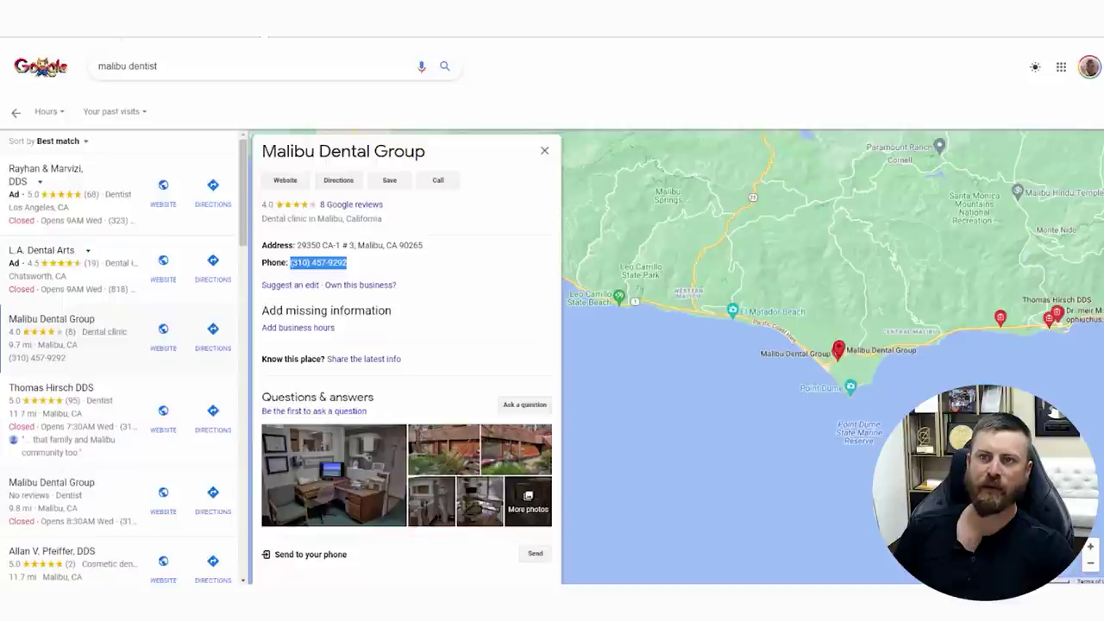
# - Back in Google Ads, enter the copied business phone number for phone calls and continue with a new campaign instead of a saved draft
pyautogui.click(86, 28)
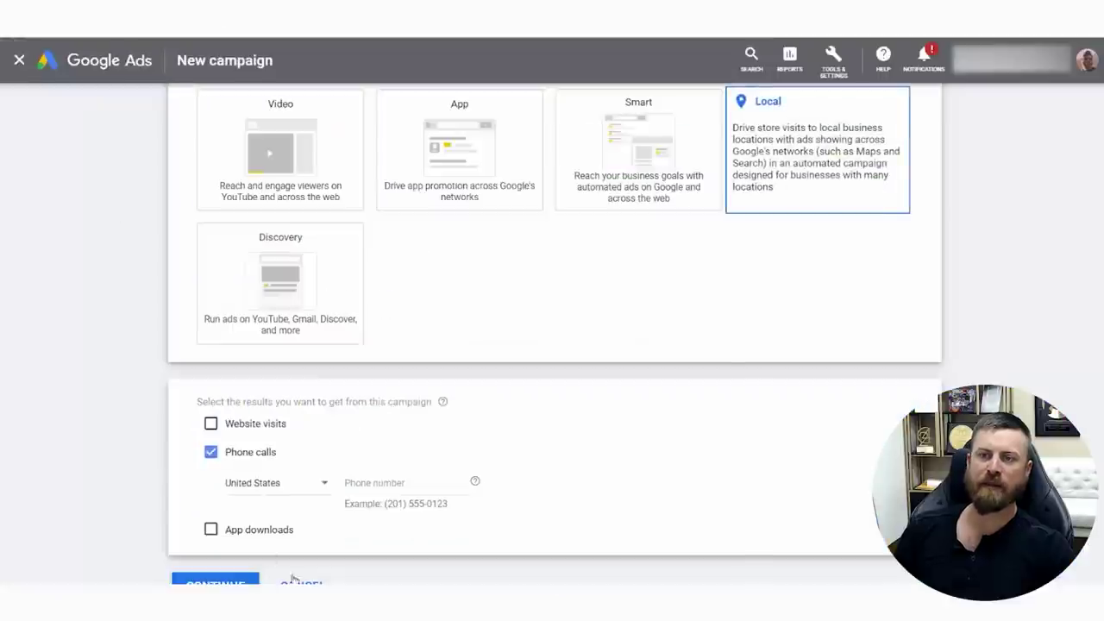
pyautogui.click(425, 489)
pyautogui.hotkey('ctrl', 'v')
pyautogui.scroll(-1, 552, 457)
pyautogui.moveTo(219, 485); pyautogui.dragTo(204, 580)
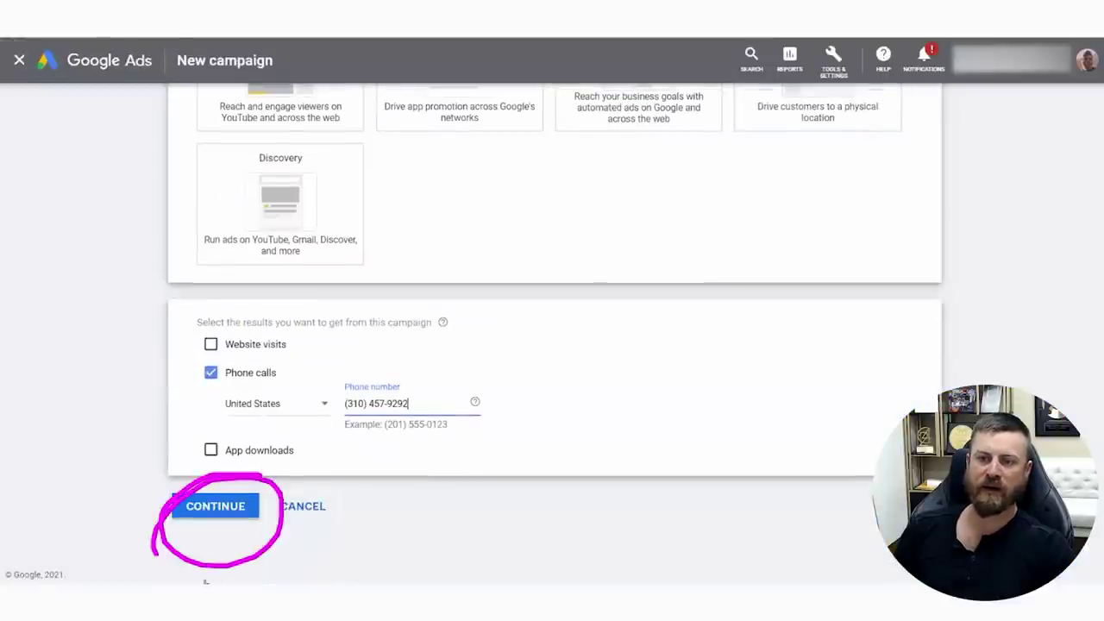
pyautogui.press('Escape')
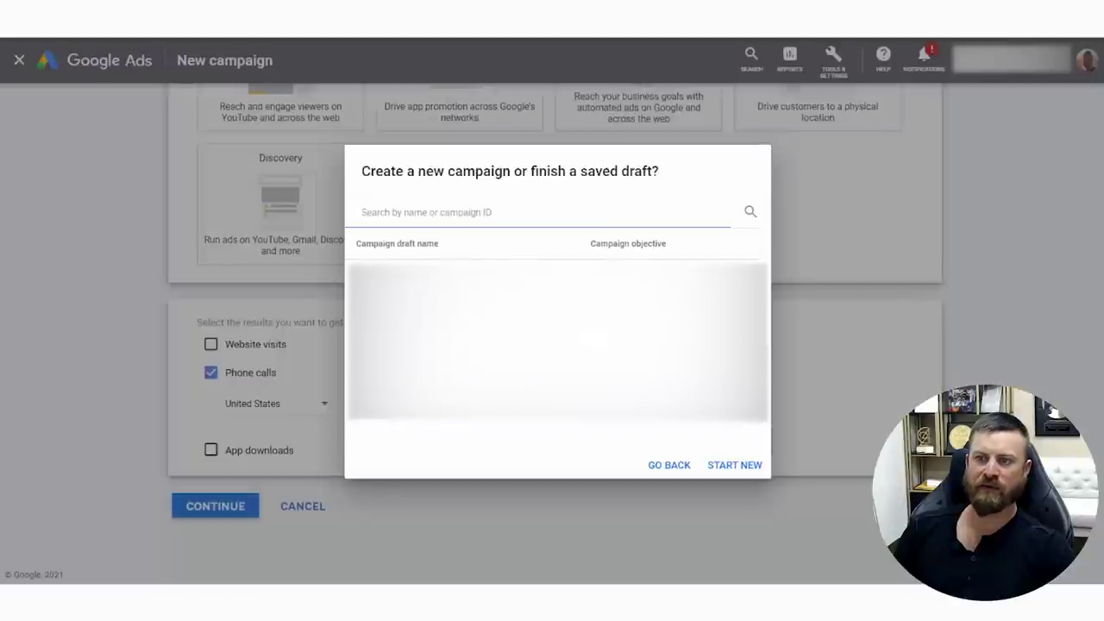
pyautogui.click(736, 464)
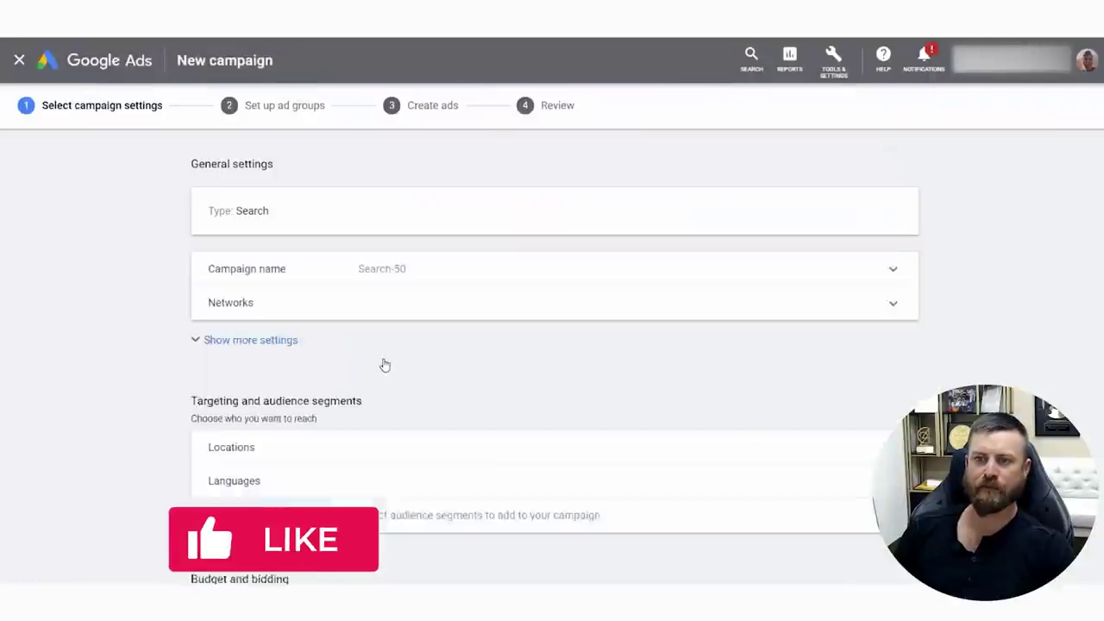
# - Name the campaign "Dental test dfjkgbnsdfk"
pyautogui.click(422, 271)
pyautogui.moveTo(432, 271); pyautogui.dragTo(286, 263)
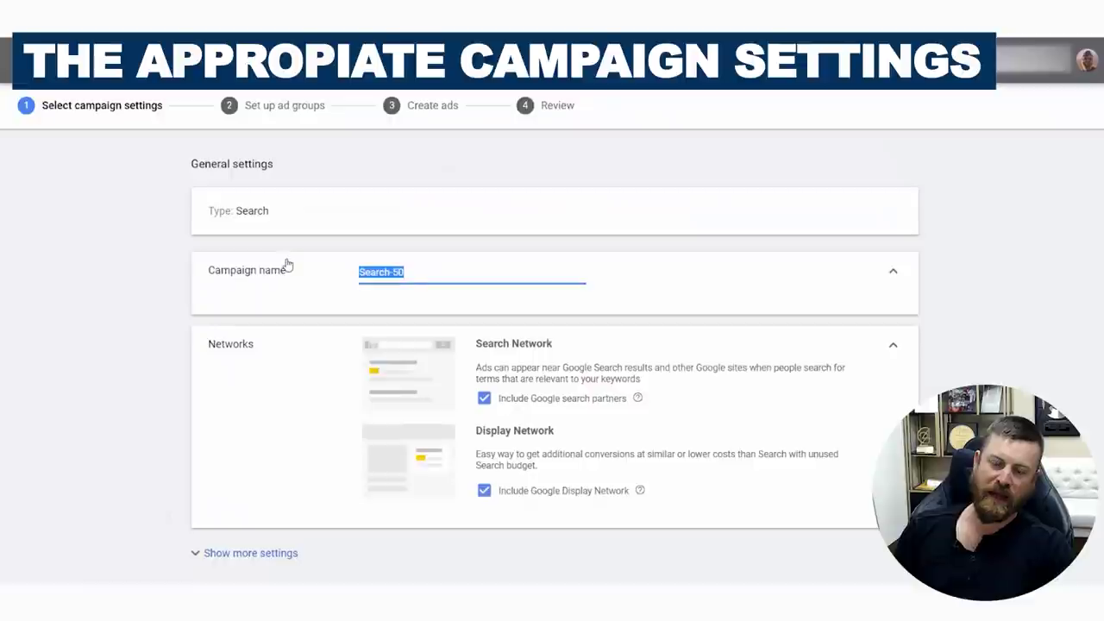
pyautogui.write('Dental te')
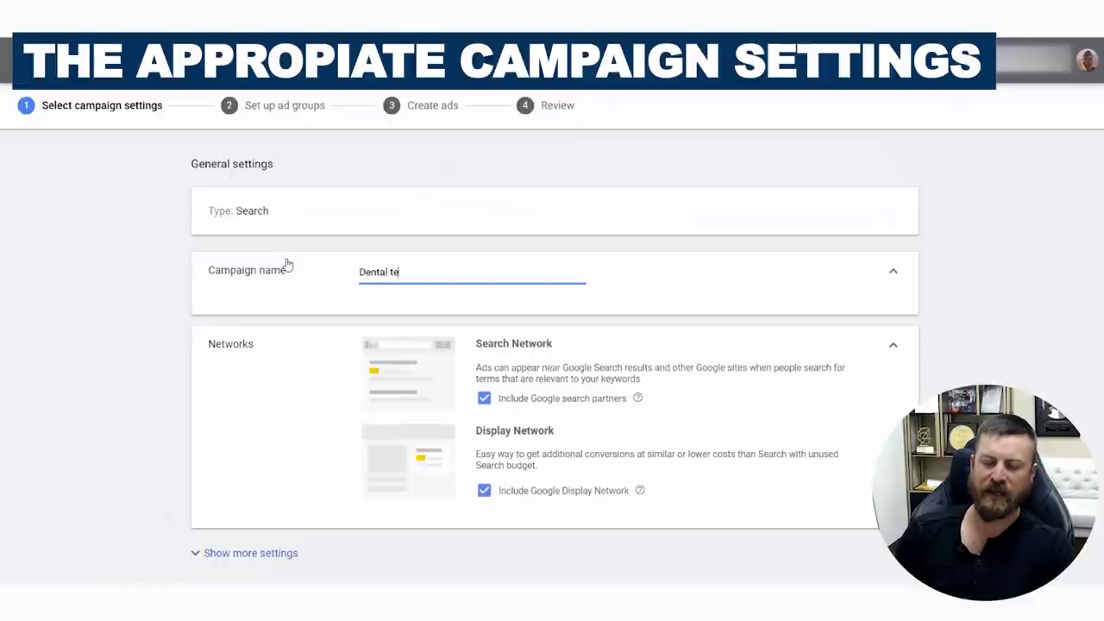
pyautogui.write('stdfrgbsdh')
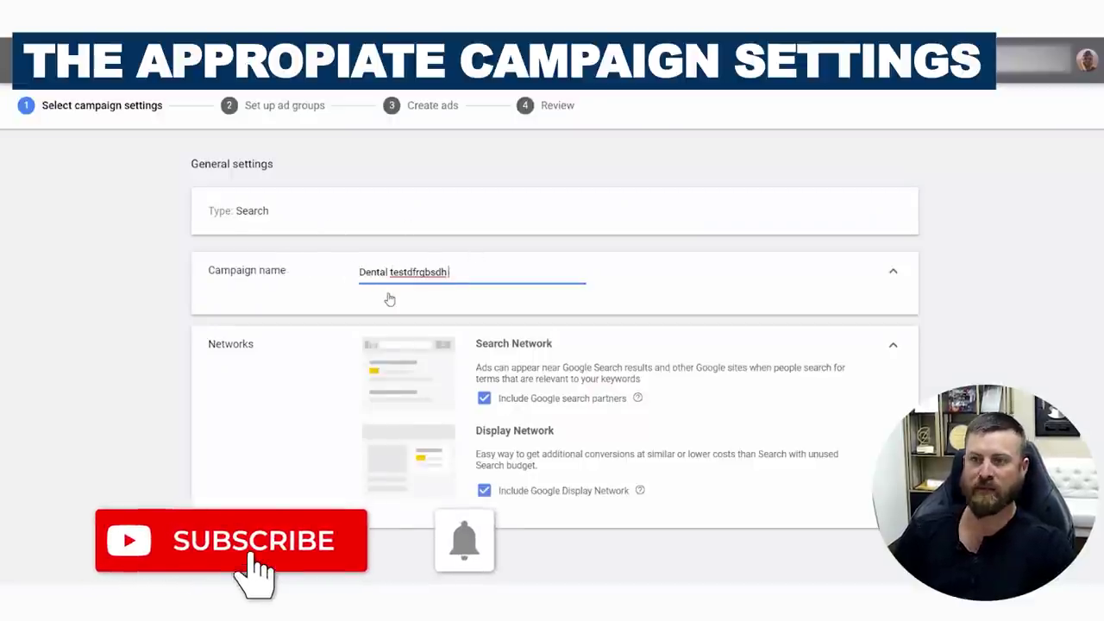
pyautogui.press('BackSpace')
pyautogui.press('BackSpace')
pyautogui.press('BackSpace')
pyautogui.press('BackSpace')
pyautogui.press('BackSpace')
pyautogui.press('BackSpace')
pyautogui.press('BackSpace')
pyautogui.press('BackSpace')
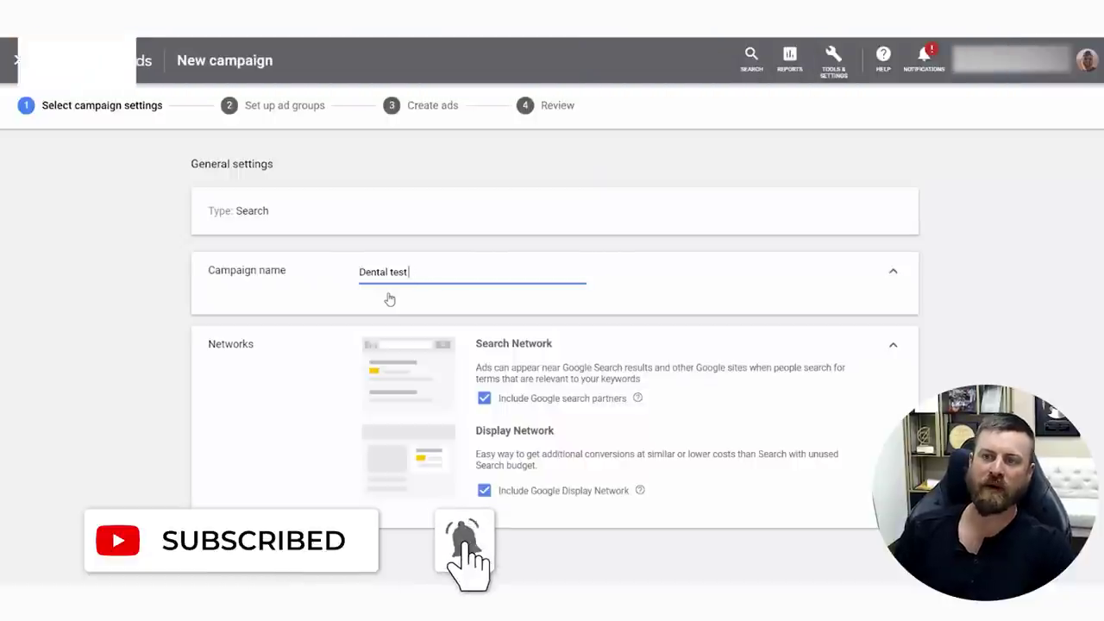
pyautogui.write('dfjkgbnsdfk')
pyautogui.press('Tab')
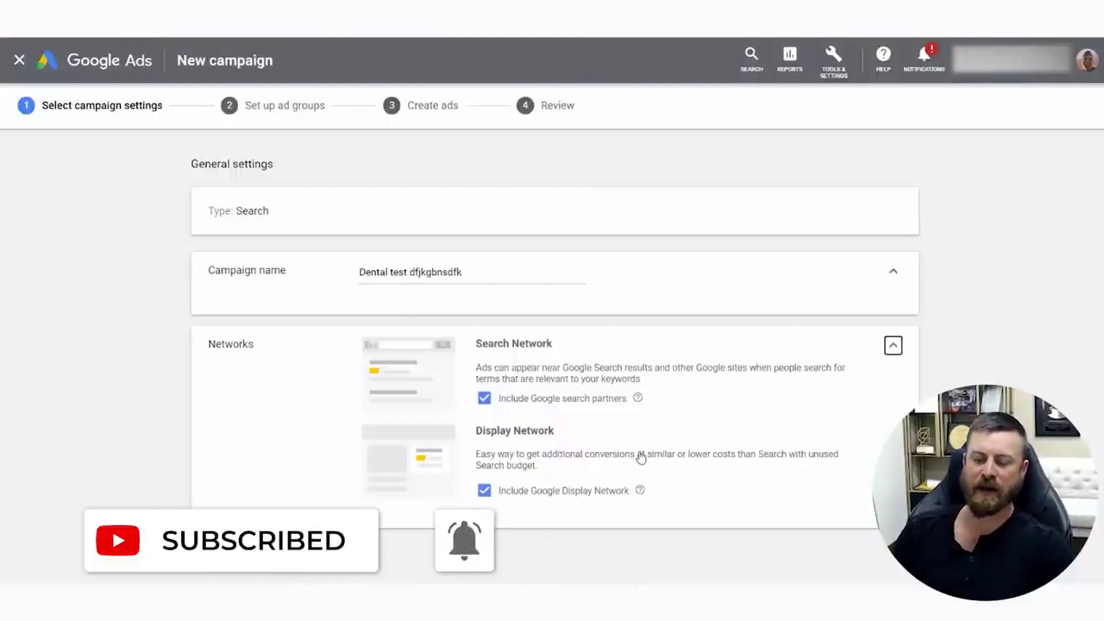
# - Exclude the Google Display Network from the campaign and expand the additional general settings
pyautogui.click(488, 491)
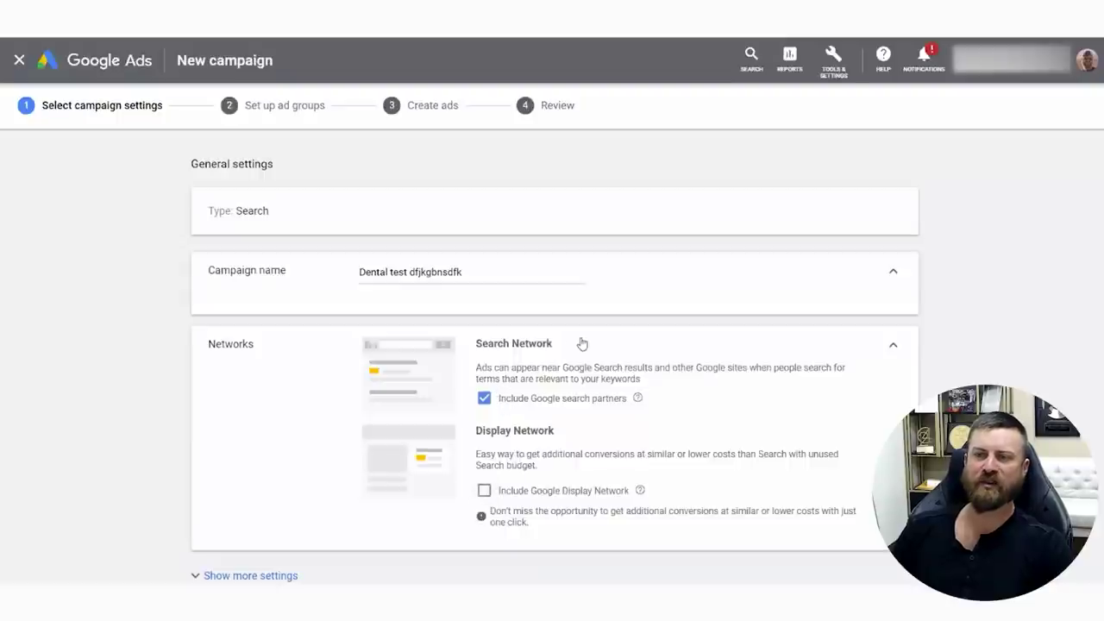
pyautogui.moveTo(586, 333)
pyautogui.mouseDown()
pyautogui.moveTo(310, 330)
pyautogui.moveTo(784, 387)
pyautogui.moveTo(244, 274)
pyautogui.mouseUp()
pyautogui.scroll(-3, 584, 256)
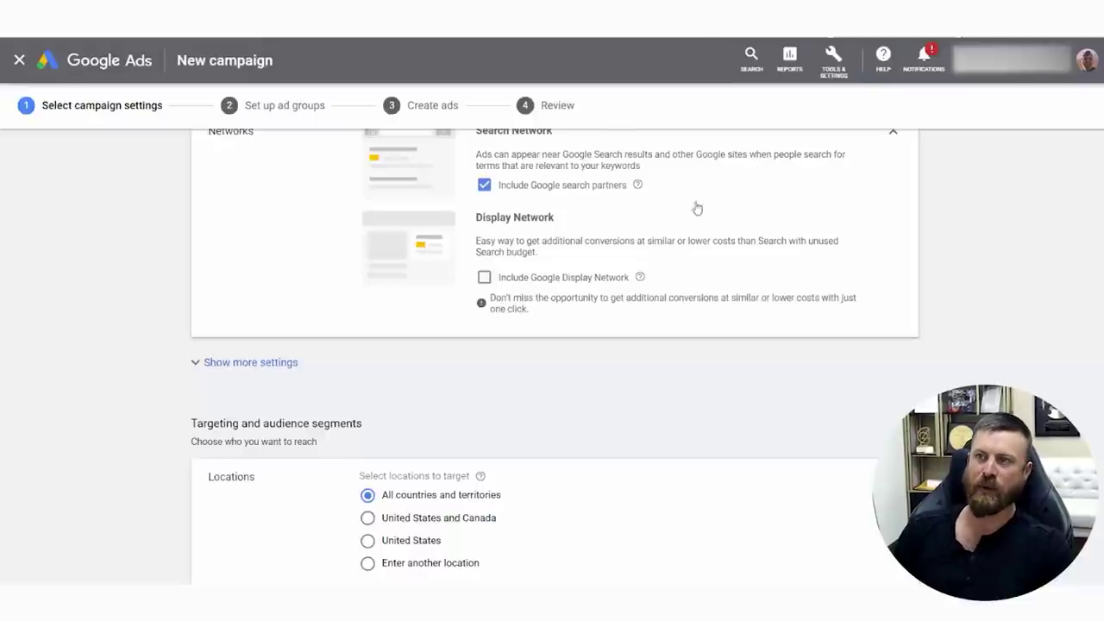
pyautogui.scroll(-2, 905, 302)
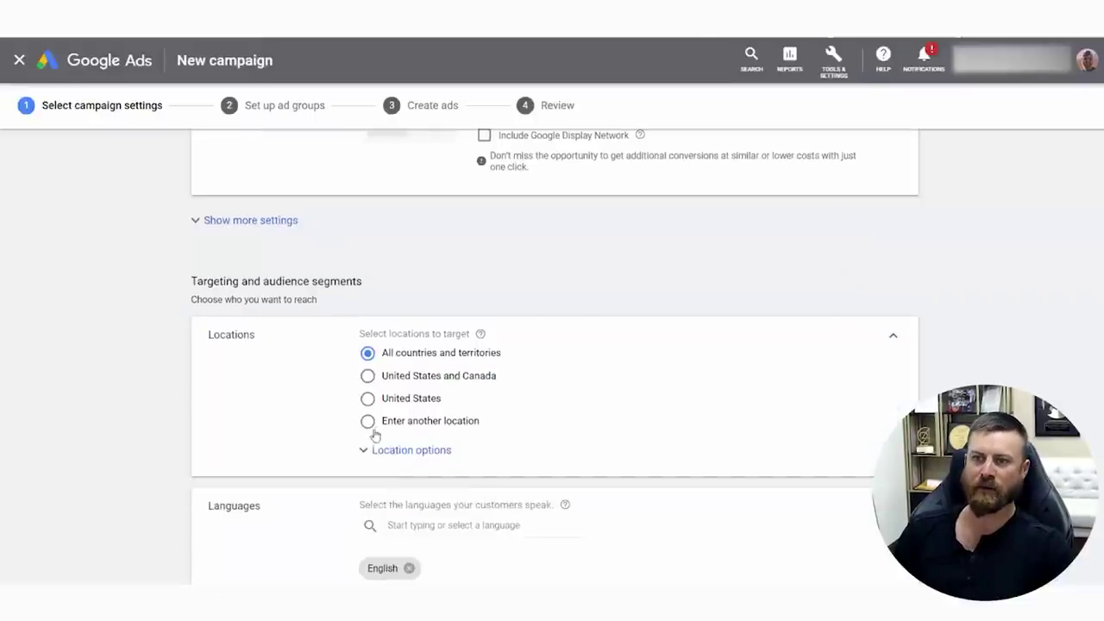
pyautogui.scroll(-1, 474, 405)
pyautogui.scroll(2, 388, 323)
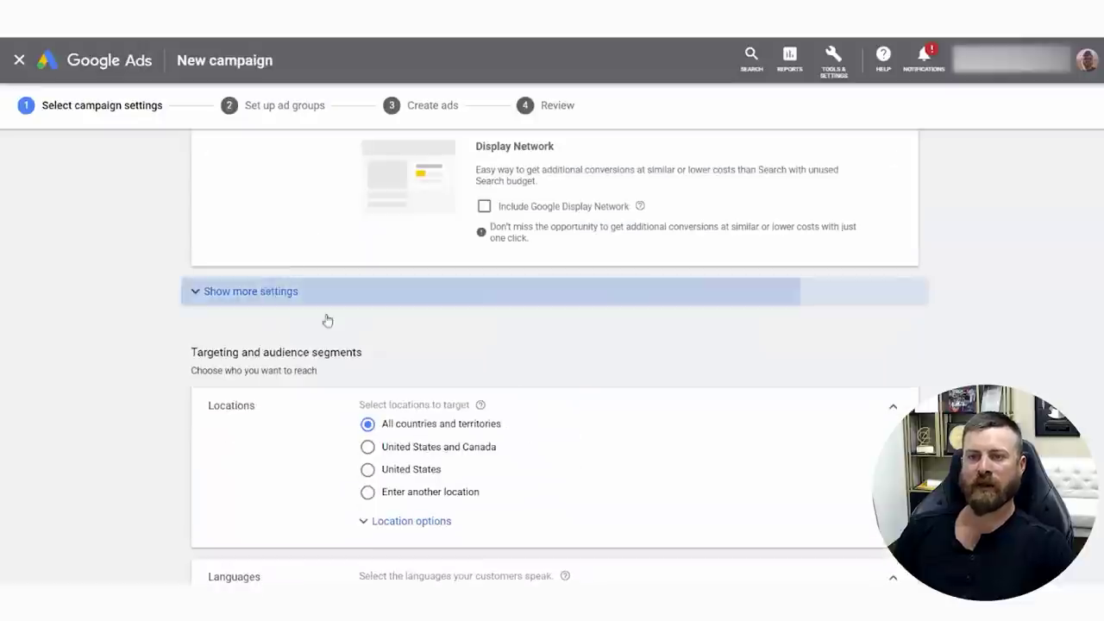
# - Set location targeting to another location and open the advanced location search
pyautogui.scroll(-4, 592, 451)
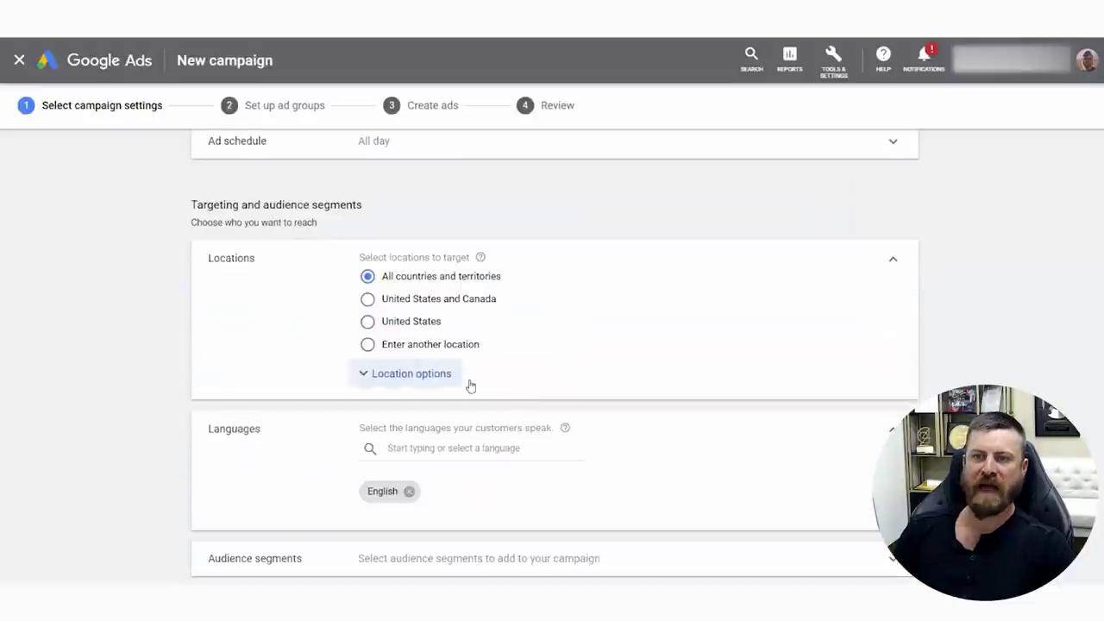
pyautogui.click(367, 345)
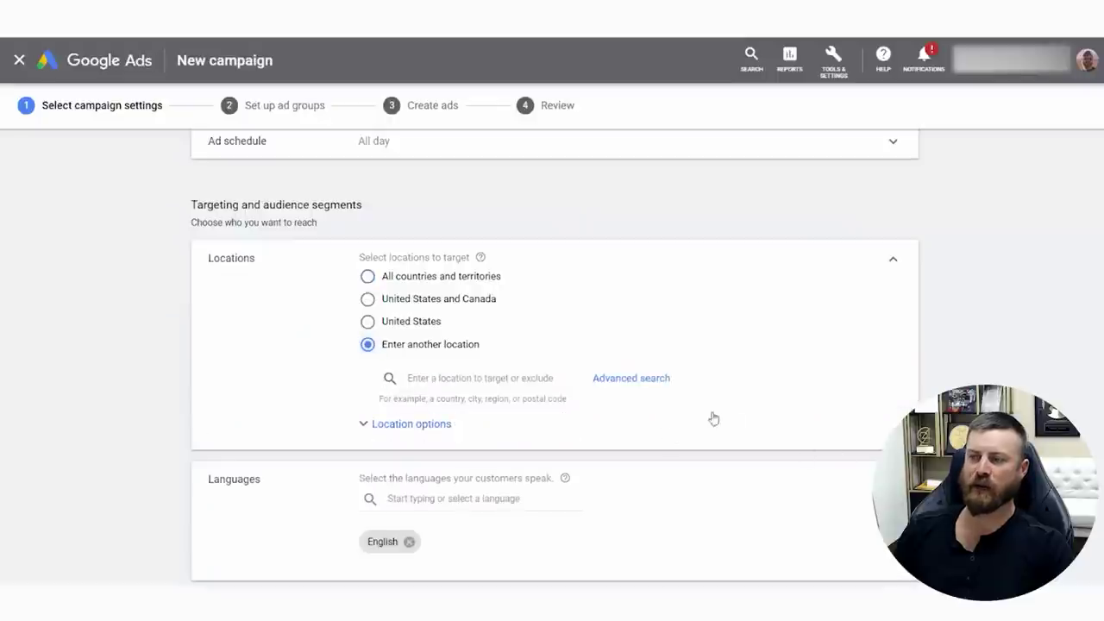
pyautogui.click(486, 380)
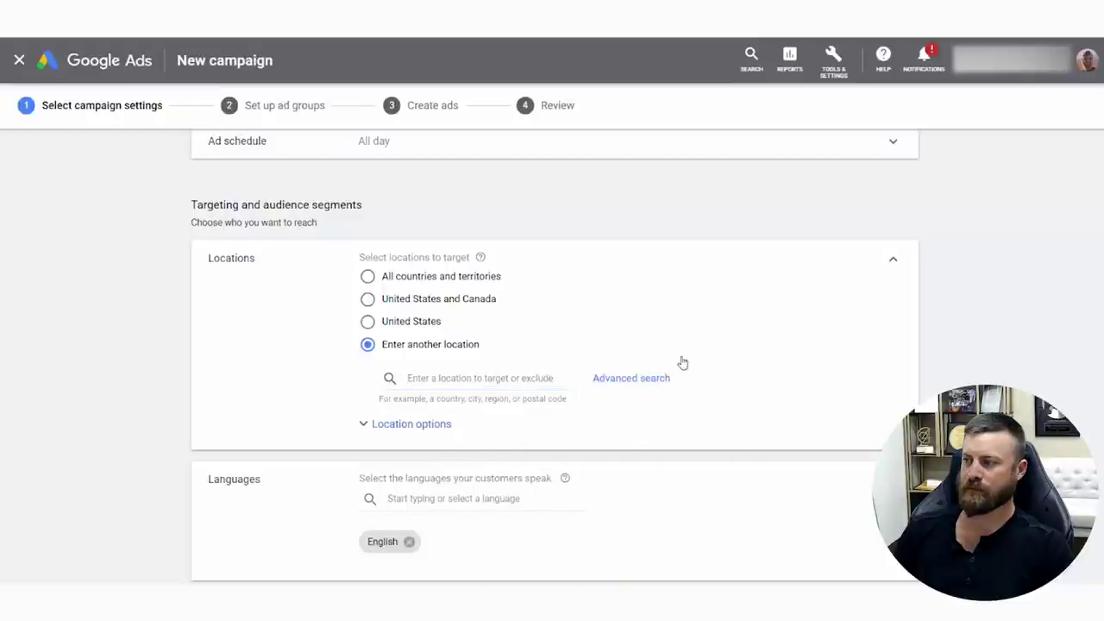
pyautogui.click(654, 378)
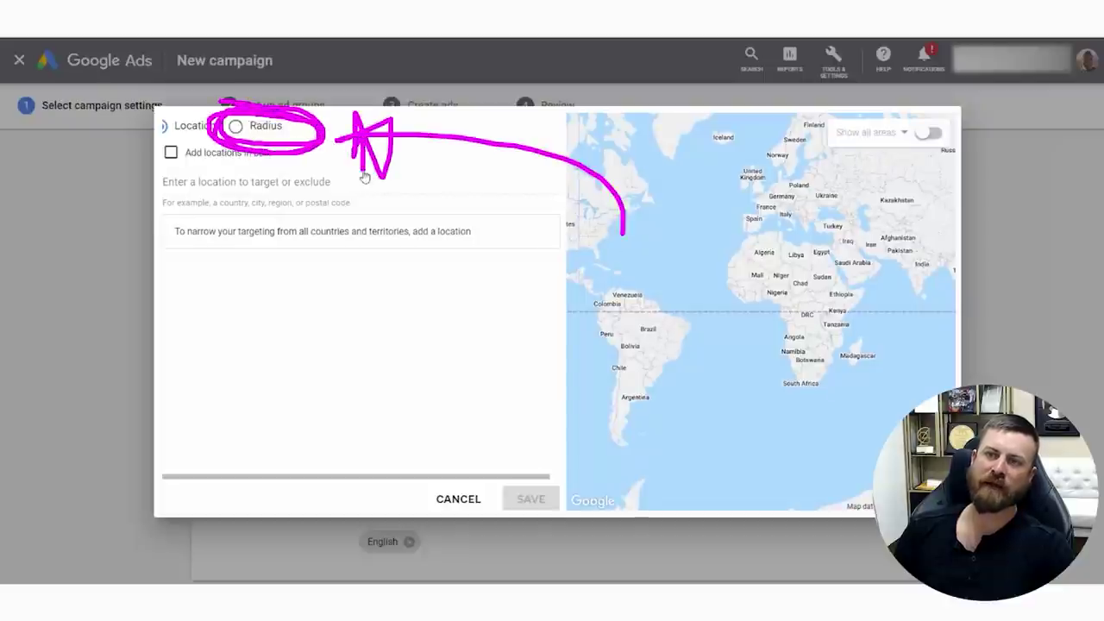
# - Add a radius target of 10 mi around Malibu, CA
pyautogui.click(276, 186)
pyautogui.write('malibu')
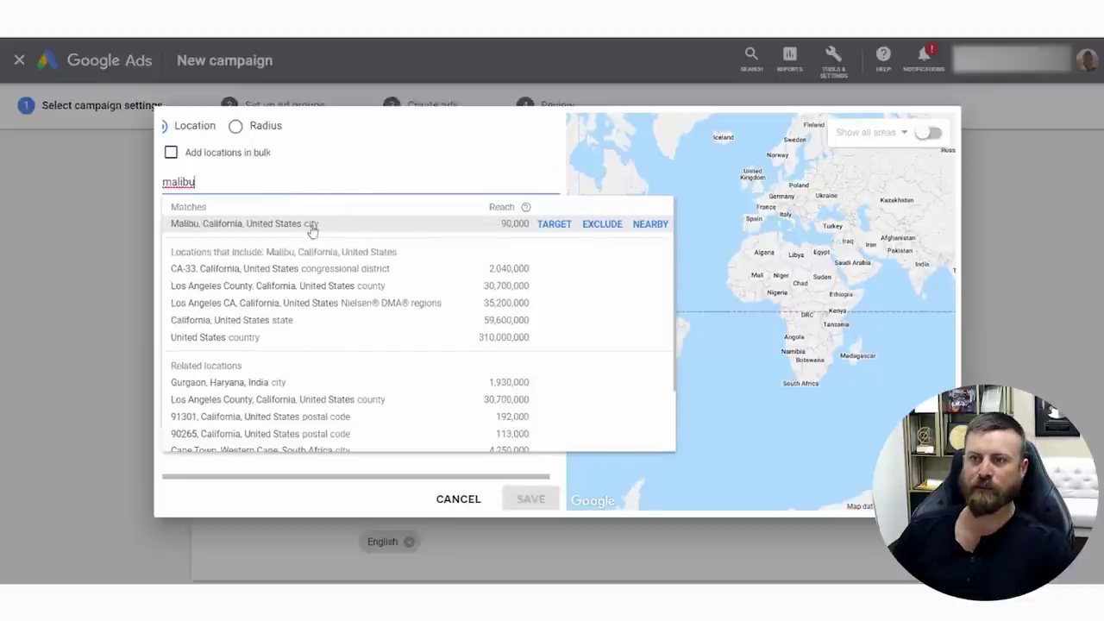
pyautogui.click(368, 165)
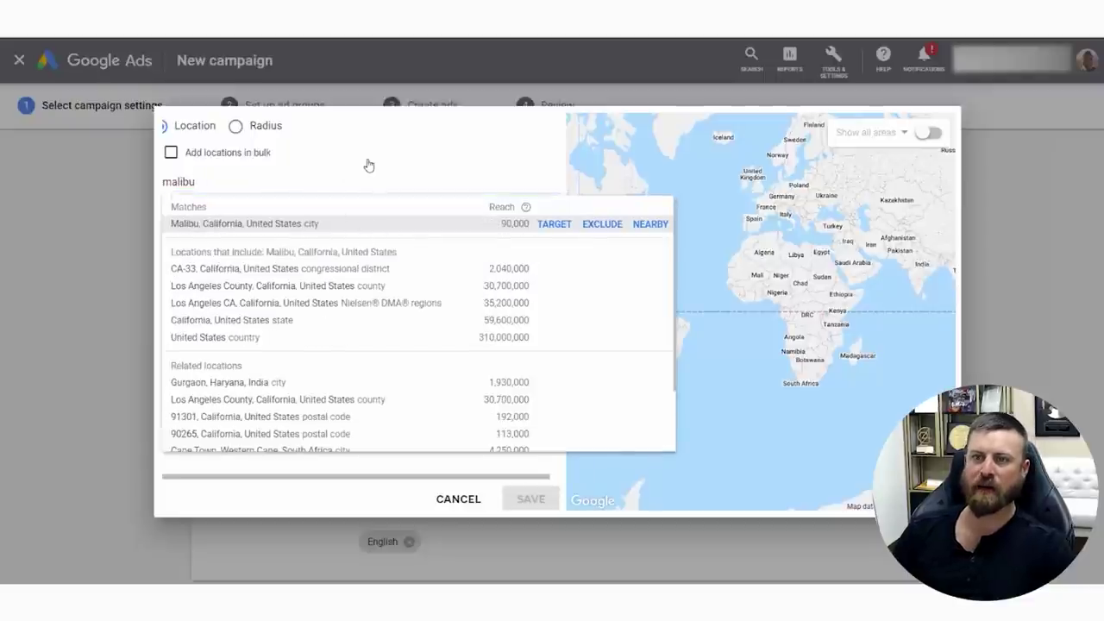
pyautogui.click(228, 185)
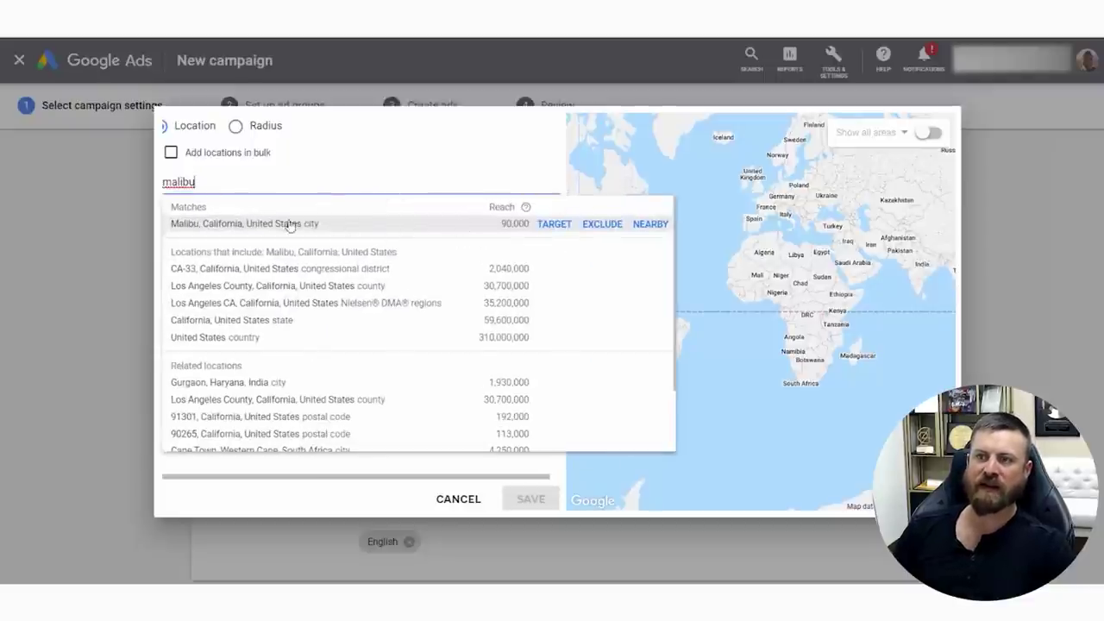
pyautogui.click(236, 125)
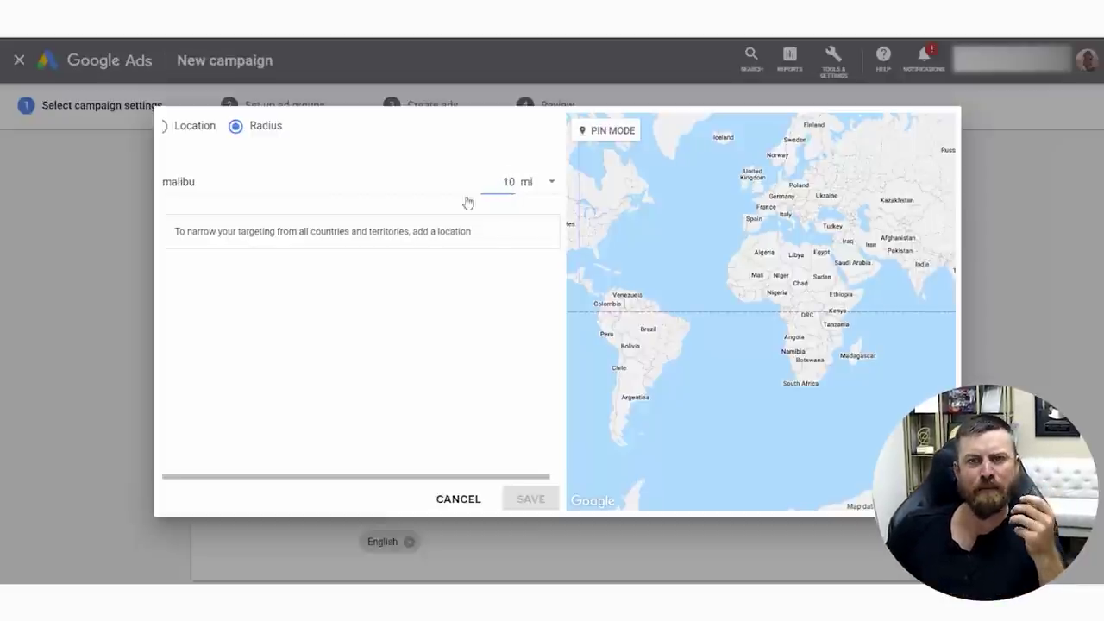
pyautogui.click(293, 190)
pyautogui.click(233, 226)
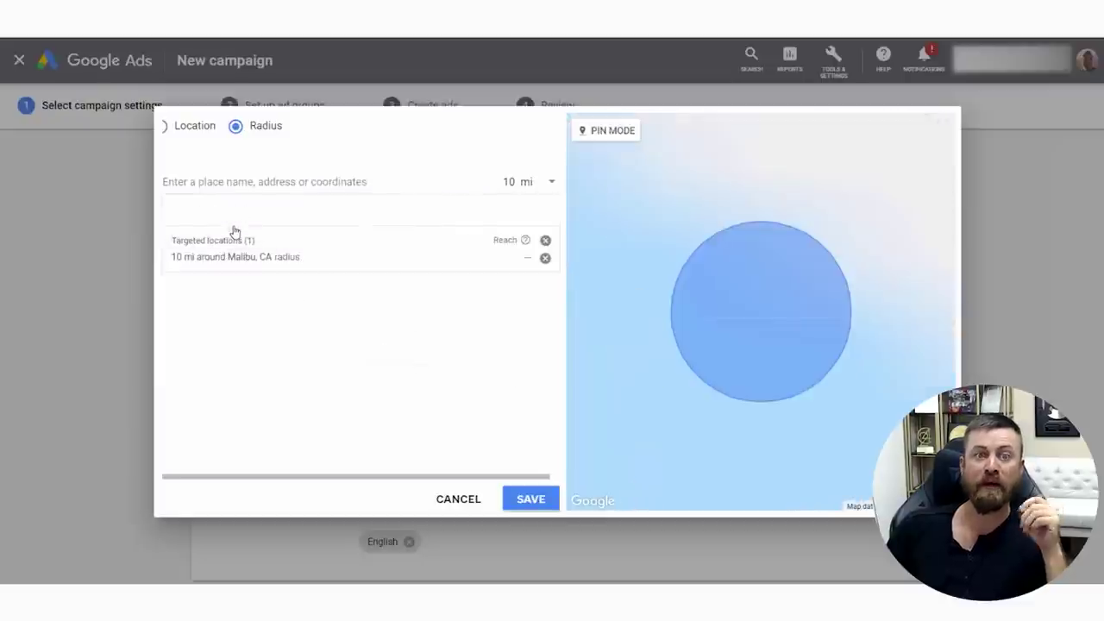
# - Examine on the map which area the radius around Malibu covers
pyautogui.scroll(-2, 763, 322)
pyautogui.click(763, 322)
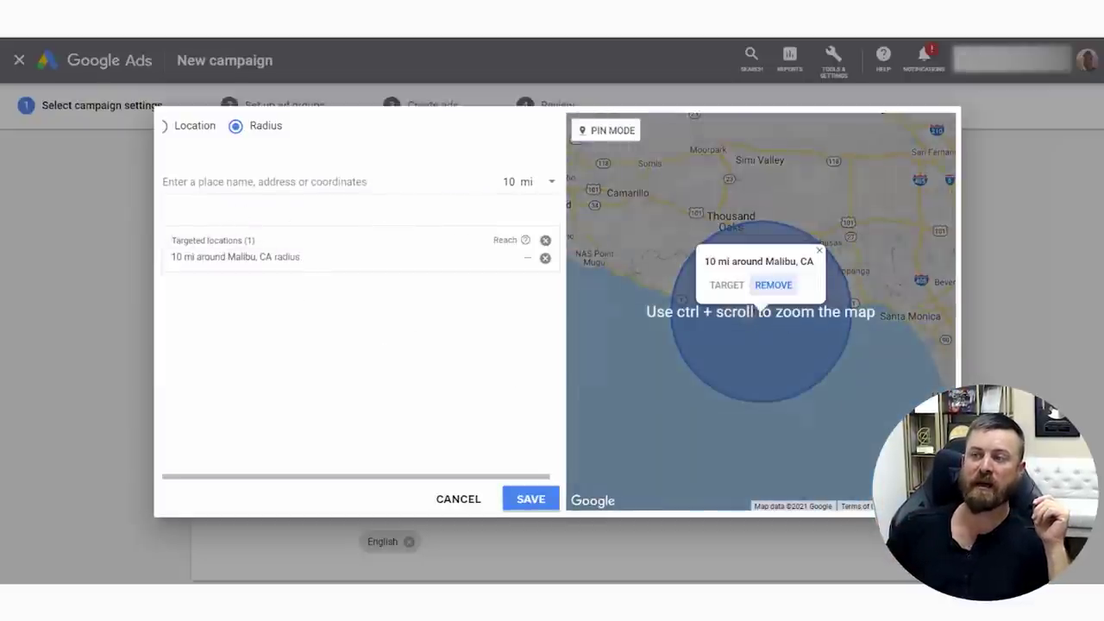
pyautogui.scroll(5, 763, 322)
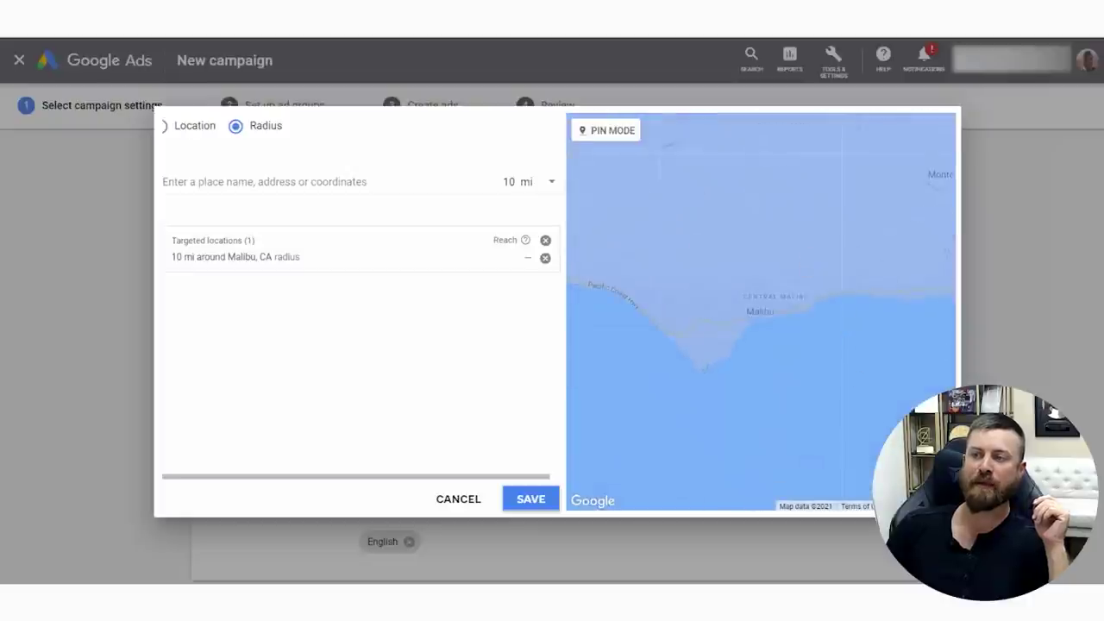
pyautogui.moveTo(954, 384); pyautogui.dragTo(566, 273)
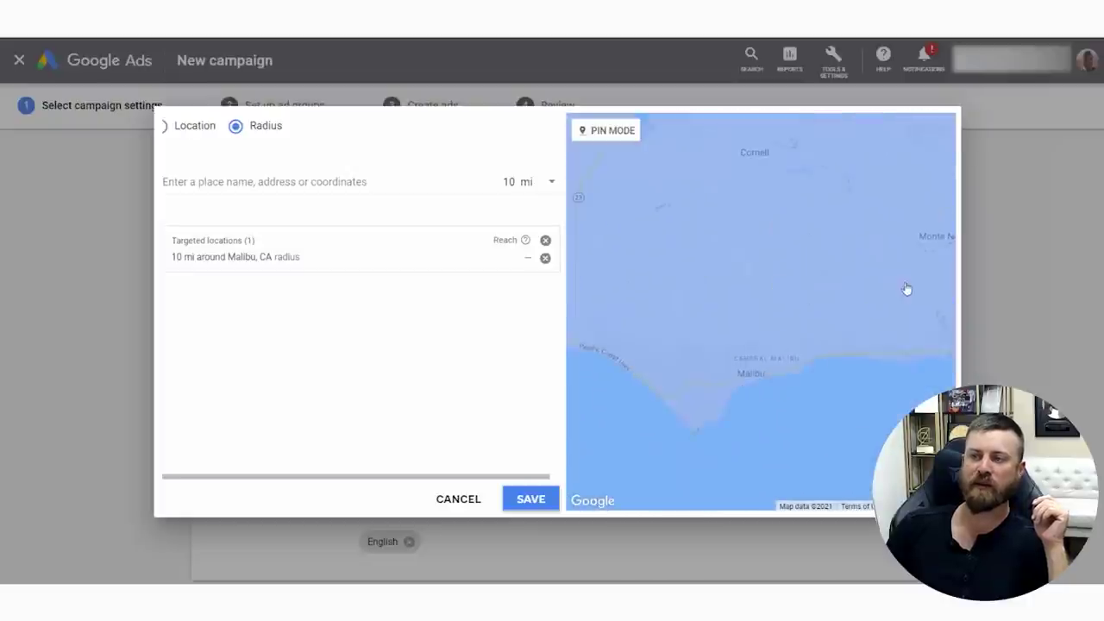
pyautogui.moveTo(906, 288); pyautogui.dragTo(833, 301)
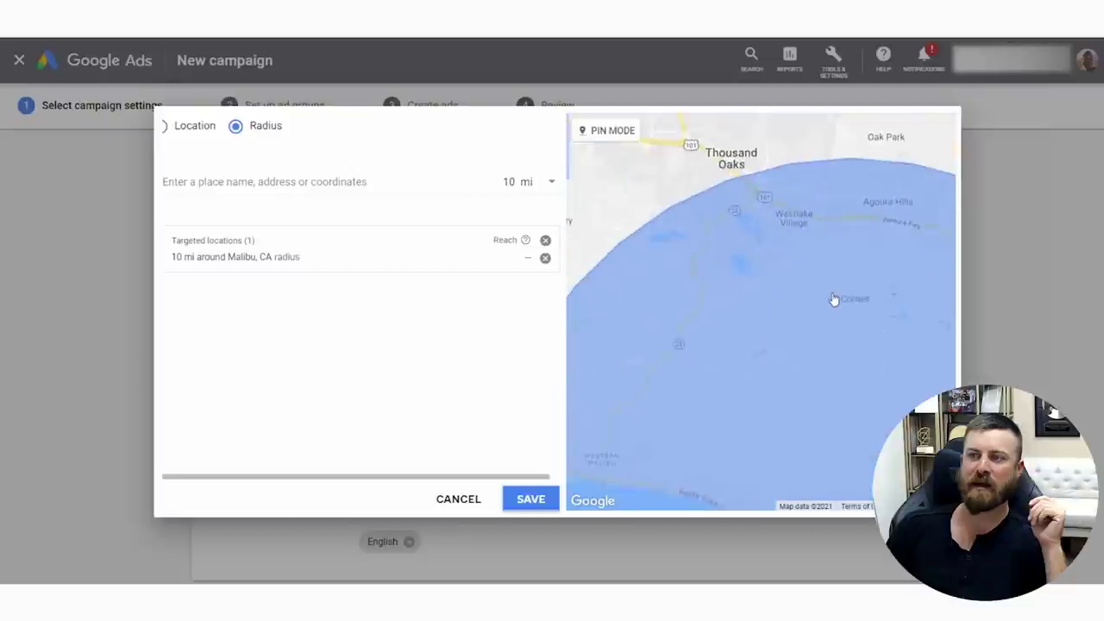
# - Save the 10 mi radius around Malibu, CA as the campaign's targeted location after checking its coverage on the map
pyautogui.moveTo(823, 393); pyautogui.dragTo(702, 333)
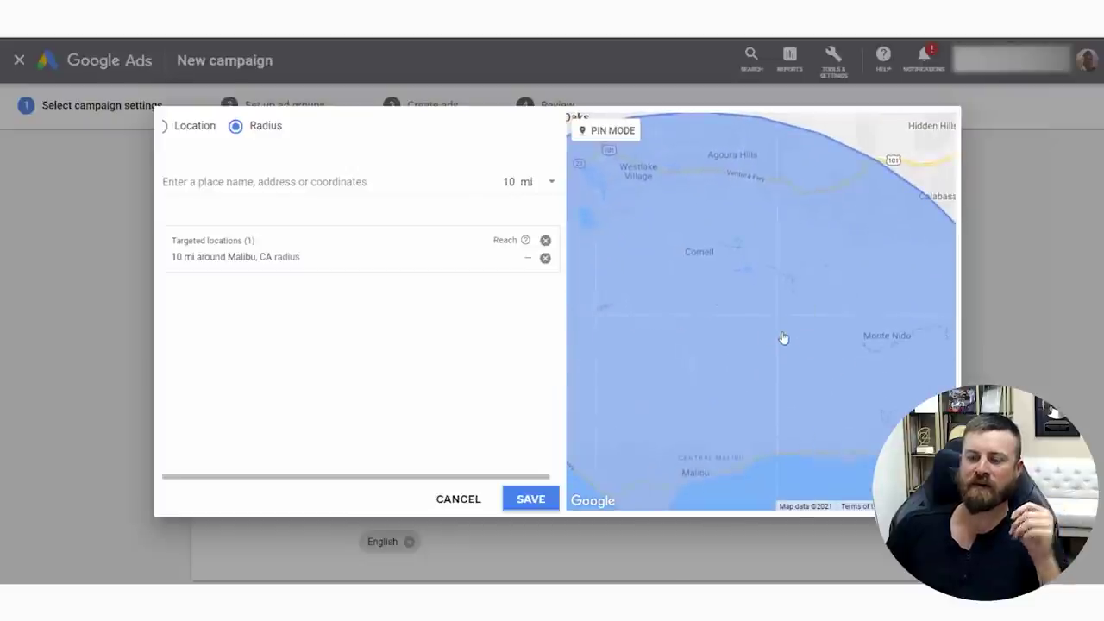
pyautogui.moveTo(730, 288)
pyautogui.mouseDown()
pyautogui.moveTo(737, 315)
pyautogui.moveTo(600, 324)
pyautogui.mouseUp()
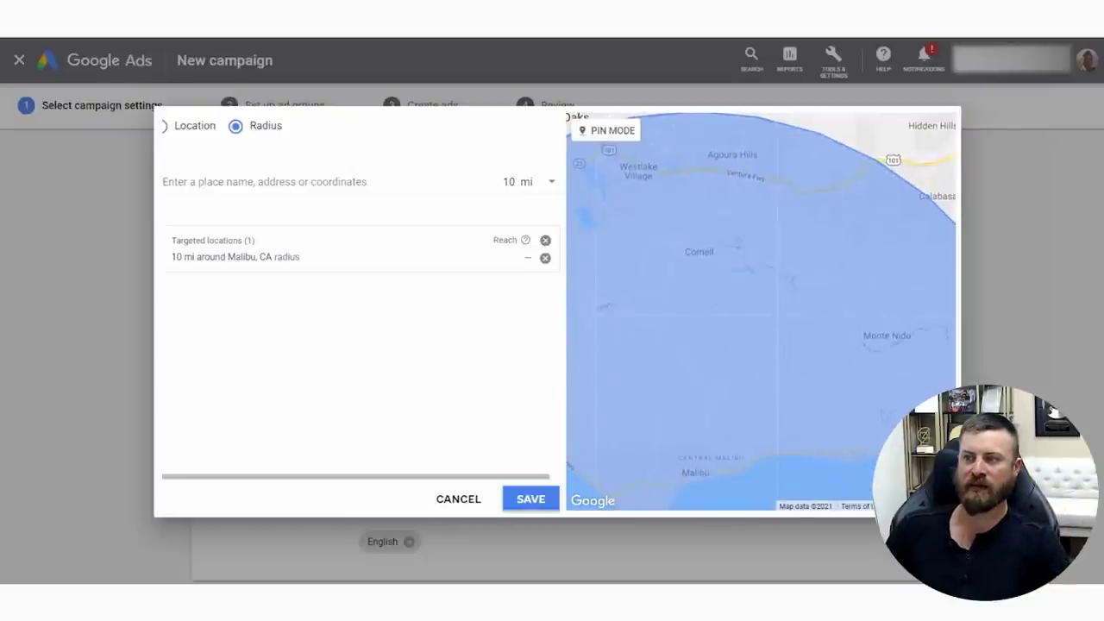
pyautogui.moveTo(898, 362); pyautogui.dragTo(1004, 457)
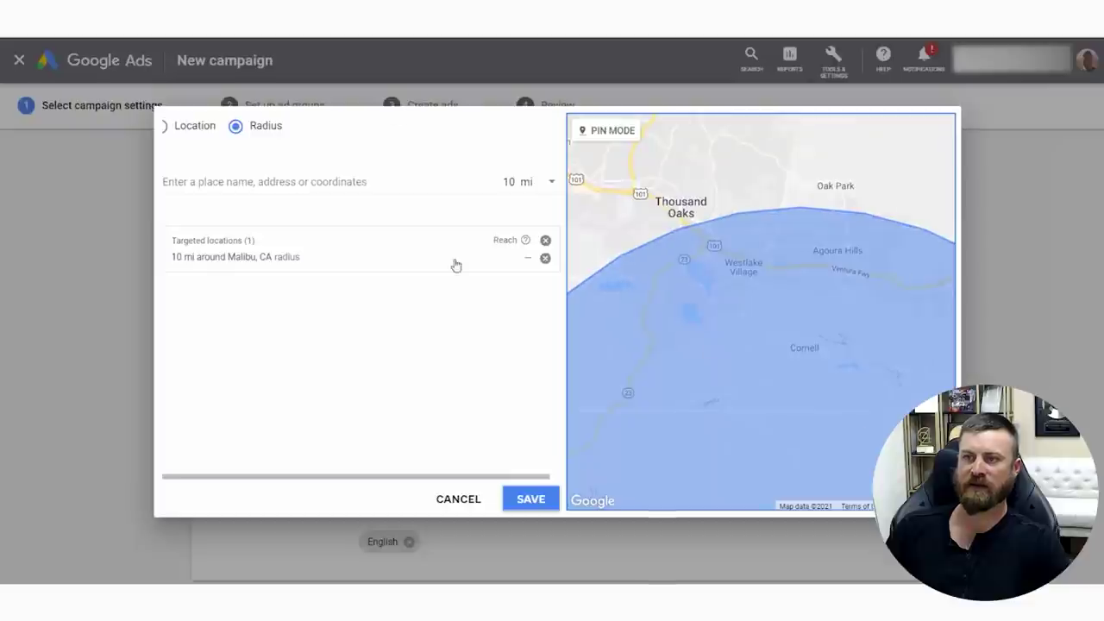
pyautogui.click(530, 498)
# - Set the campaign's average daily budget to $33
pyautogui.scroll(-2, 511, 294)
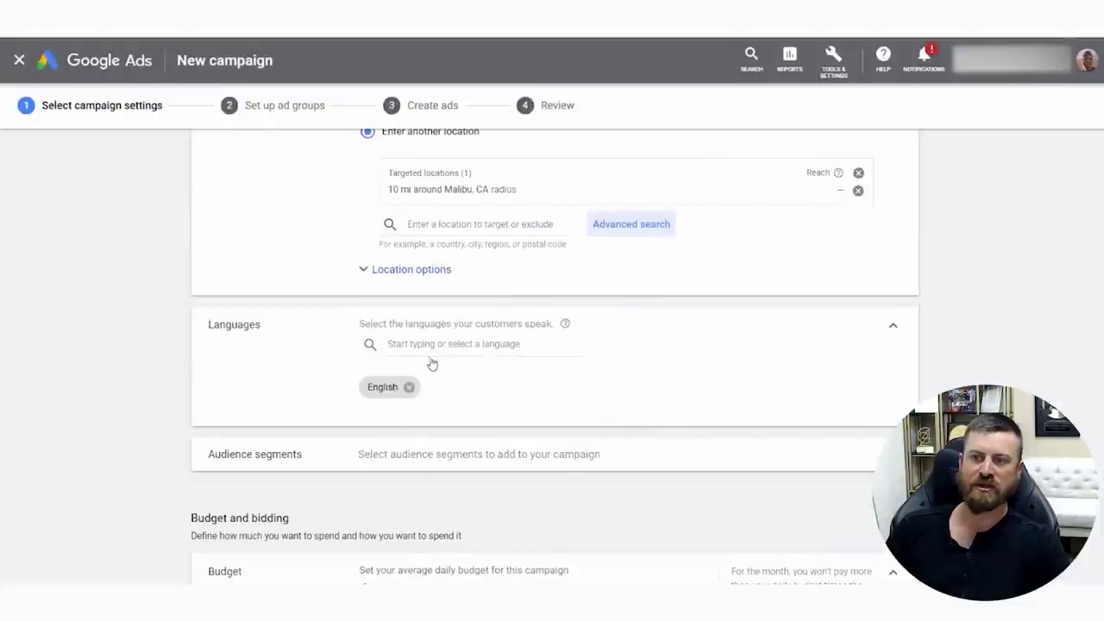
pyautogui.scroll(-4, 606, 351)
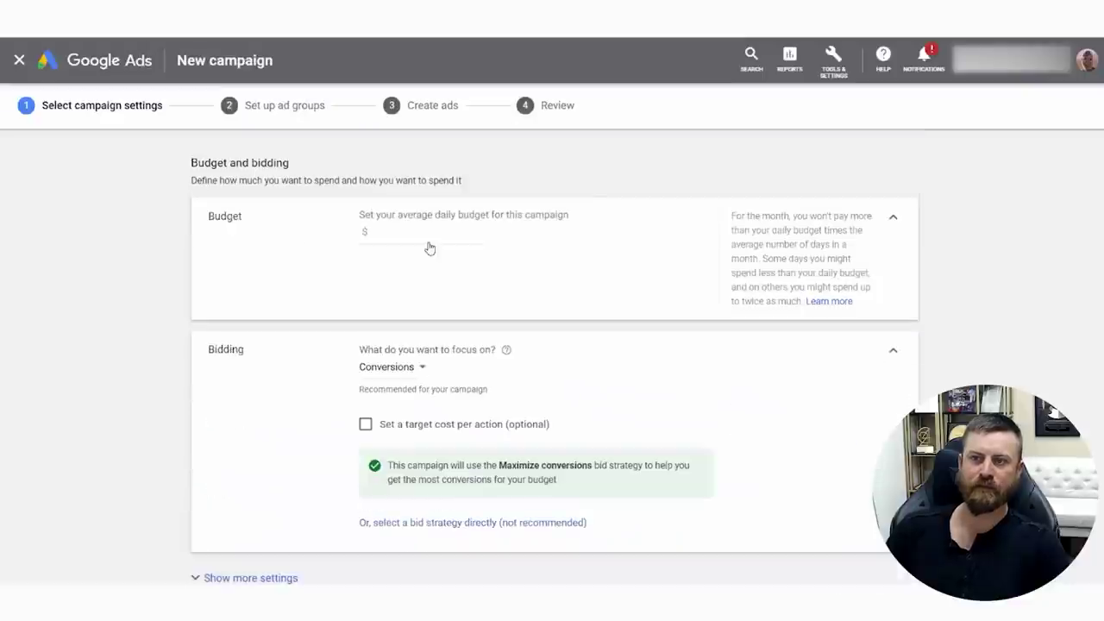
pyautogui.click(430, 248)
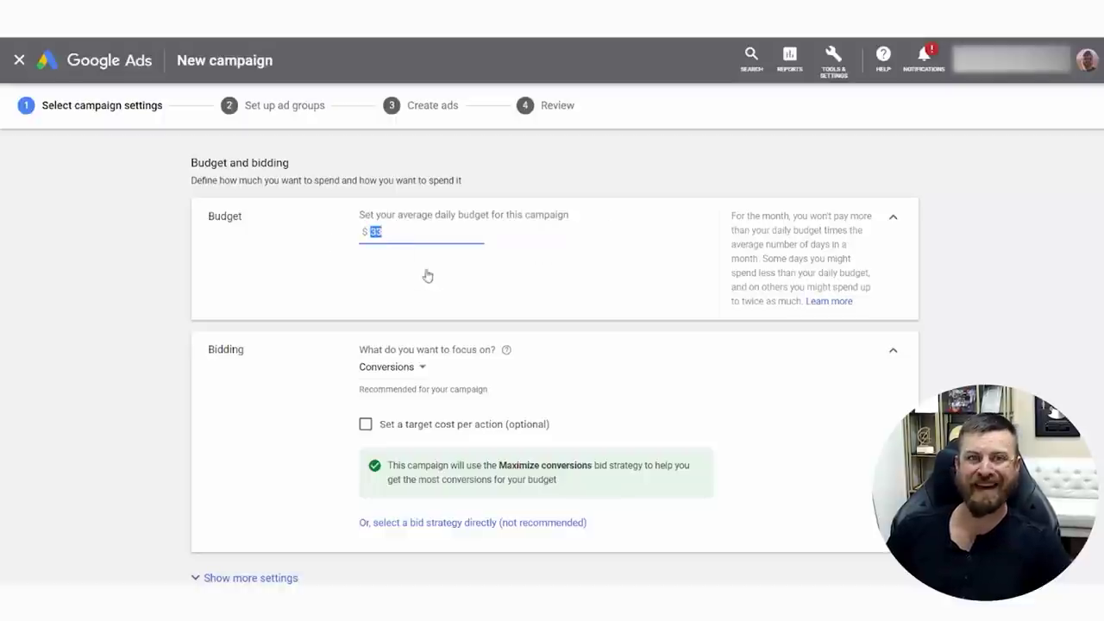
# - Choose the bid strategy directly and set it to Maximize clicks
pyautogui.scroll(-3, 551, 329)
pyautogui.scroll(2, 479, 392)
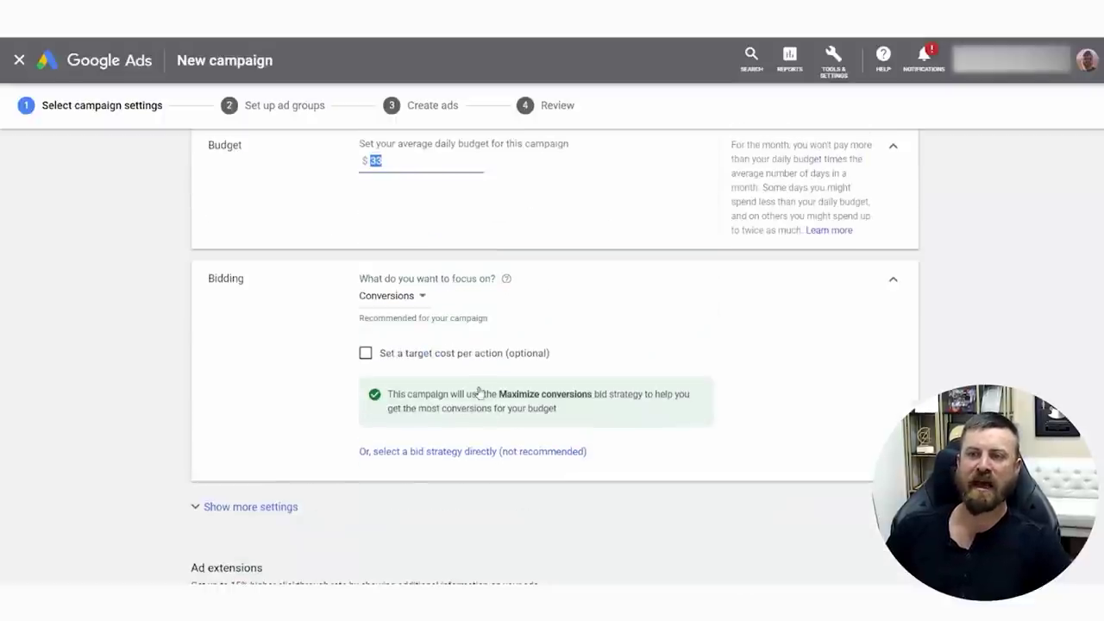
pyautogui.moveTo(542, 437)
pyautogui.mouseDown()
pyautogui.moveTo(668, 451)
pyautogui.moveTo(338, 452)
pyautogui.mouseUp()
pyautogui.click(526, 451)
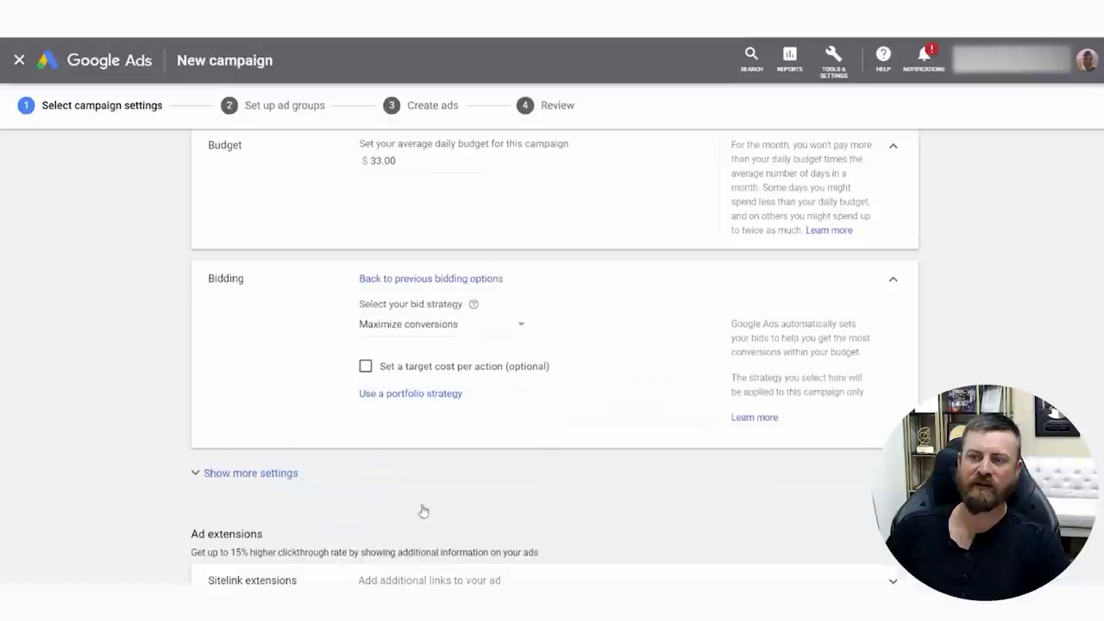
pyautogui.click(471, 334)
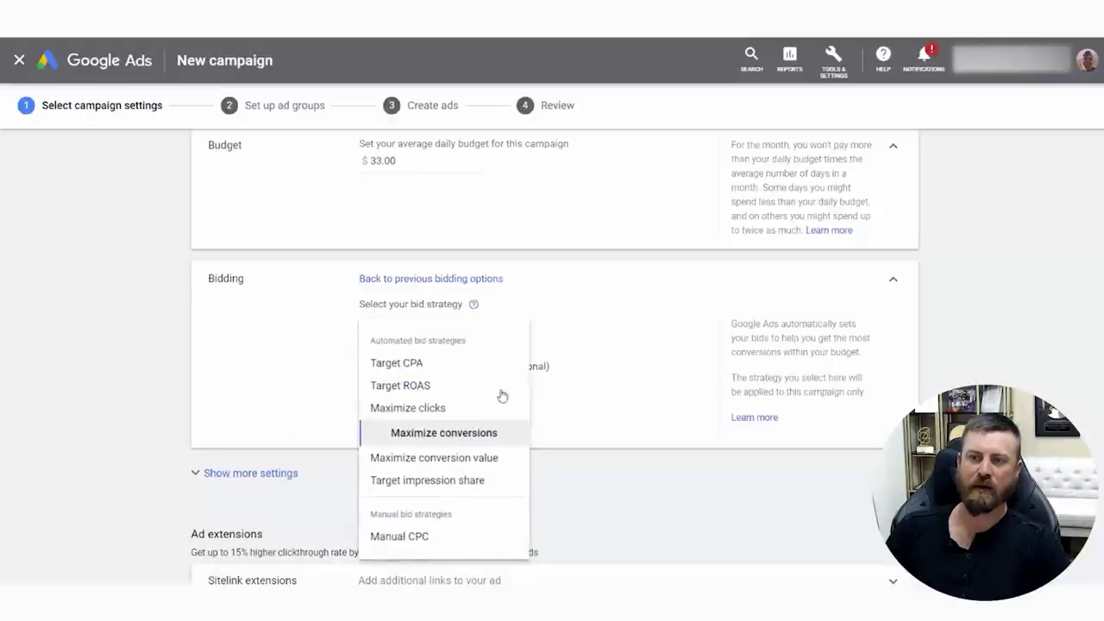
pyautogui.moveTo(457, 408); pyautogui.dragTo(482, 417)
pyautogui.press('Escape')
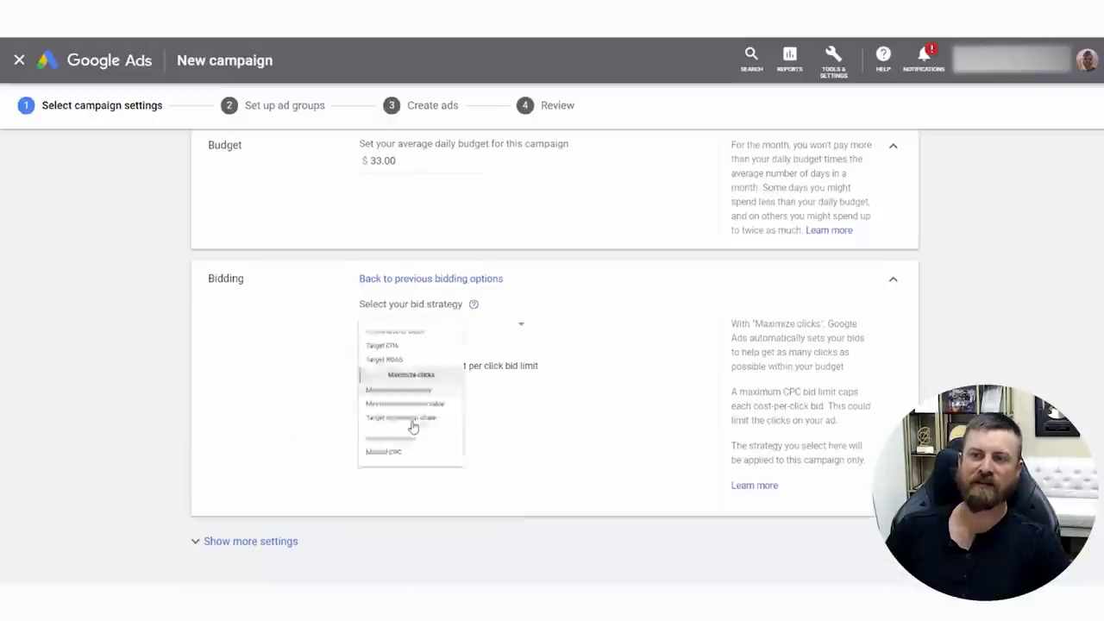
pyautogui.click(414, 411)
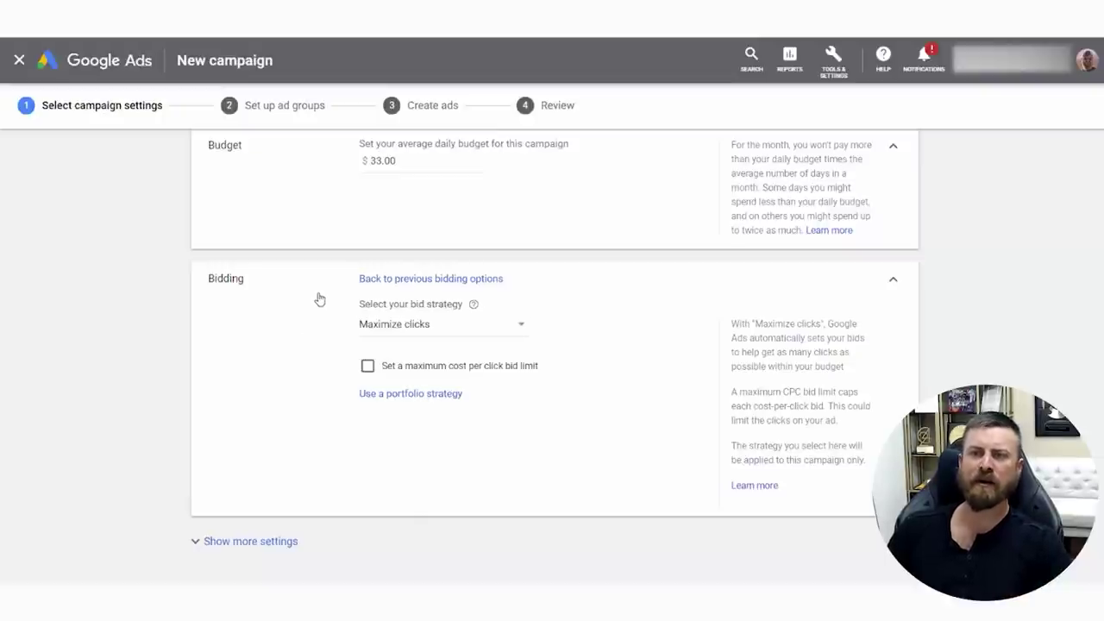
# - Expand the additional settings below bidding and view the conversions, ad rotation and ad extension options
pyautogui.press('Tab')
pyautogui.moveTo(364, 278)
pyautogui.mouseDown()
pyautogui.moveTo(547, 363)
pyautogui.moveTo(326, 436)
pyautogui.moveTo(362, 227)
pyautogui.mouseUp()
pyautogui.scroll(-3, 339, 505)
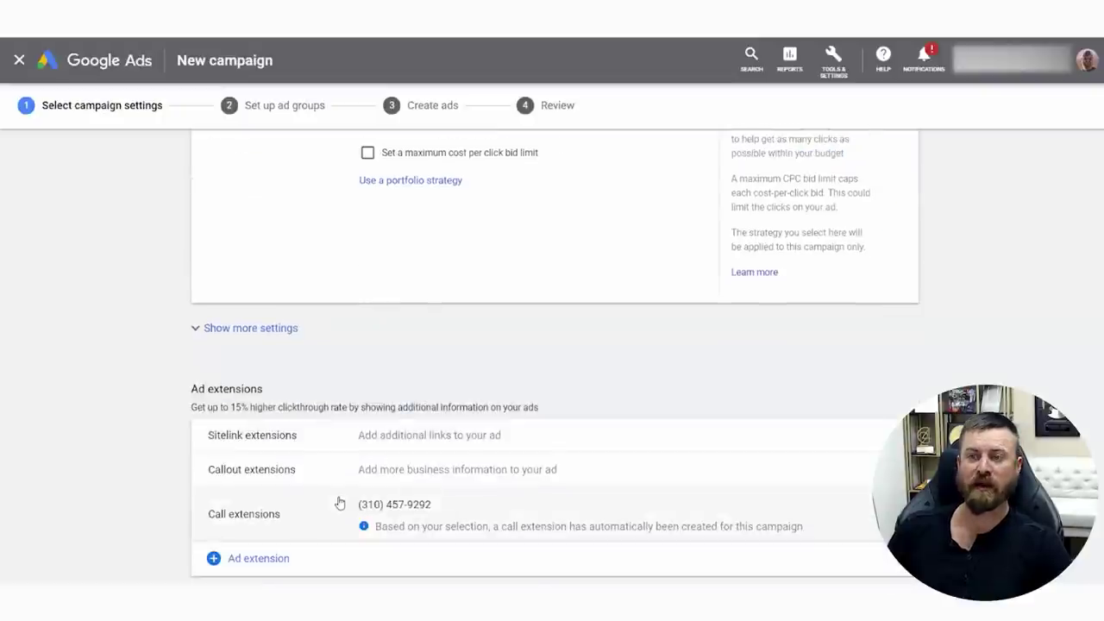
pyautogui.click(256, 325)
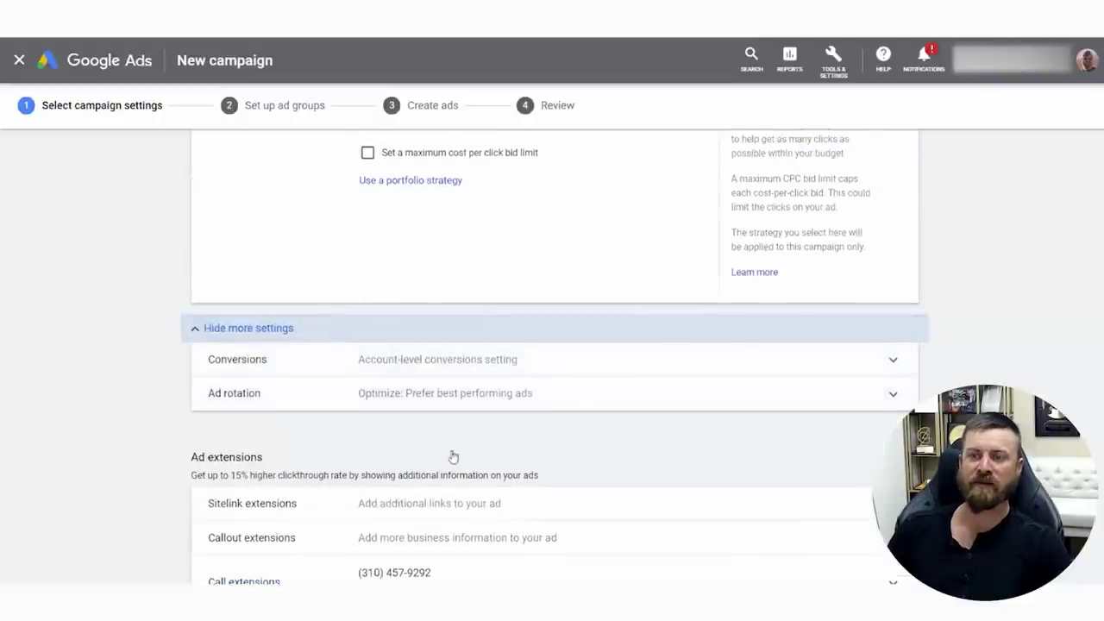
pyautogui.scroll(-2, 453, 456)
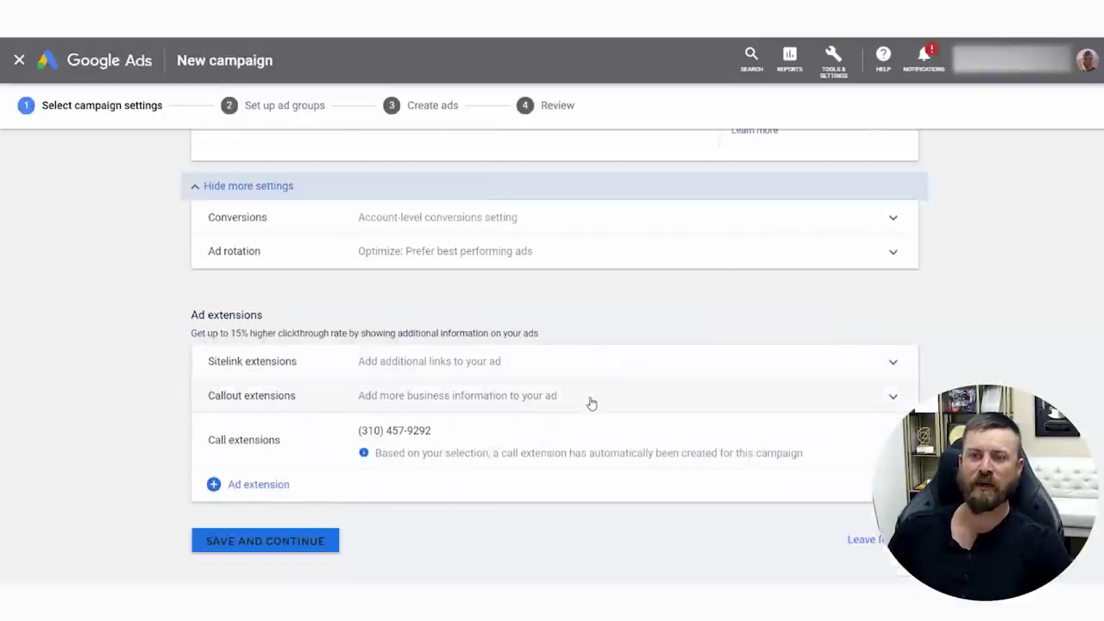
# - Review the campaign settings, then save them and continue to the ad group setup
pyautogui.scroll(5, 492, 427)
pyautogui.scroll(15, 492, 427)
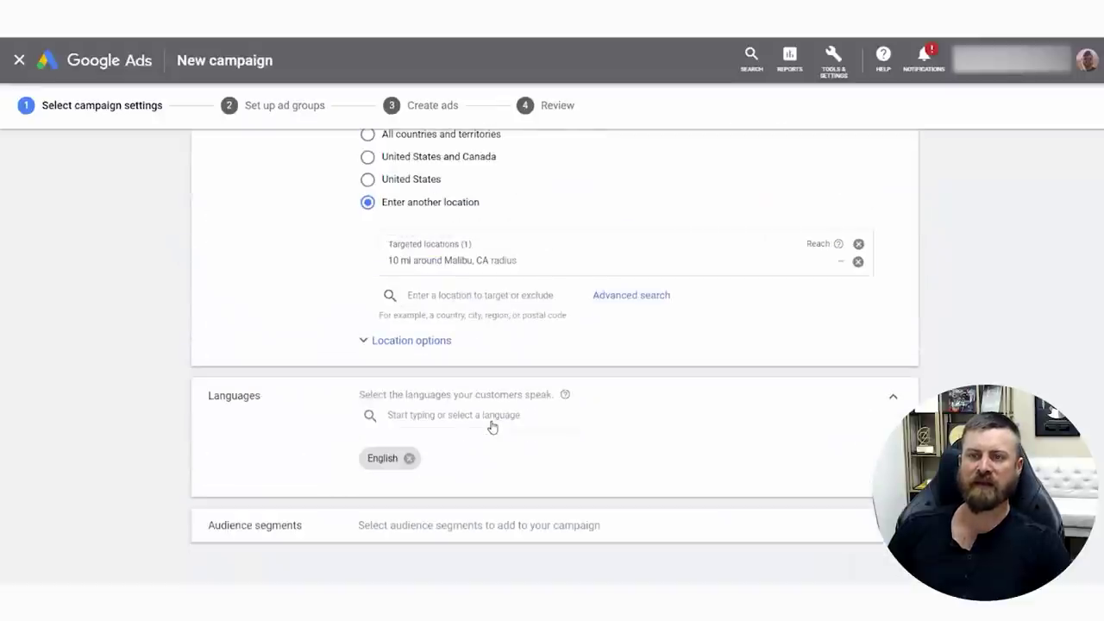
pyautogui.scroll(-20, 491, 427)
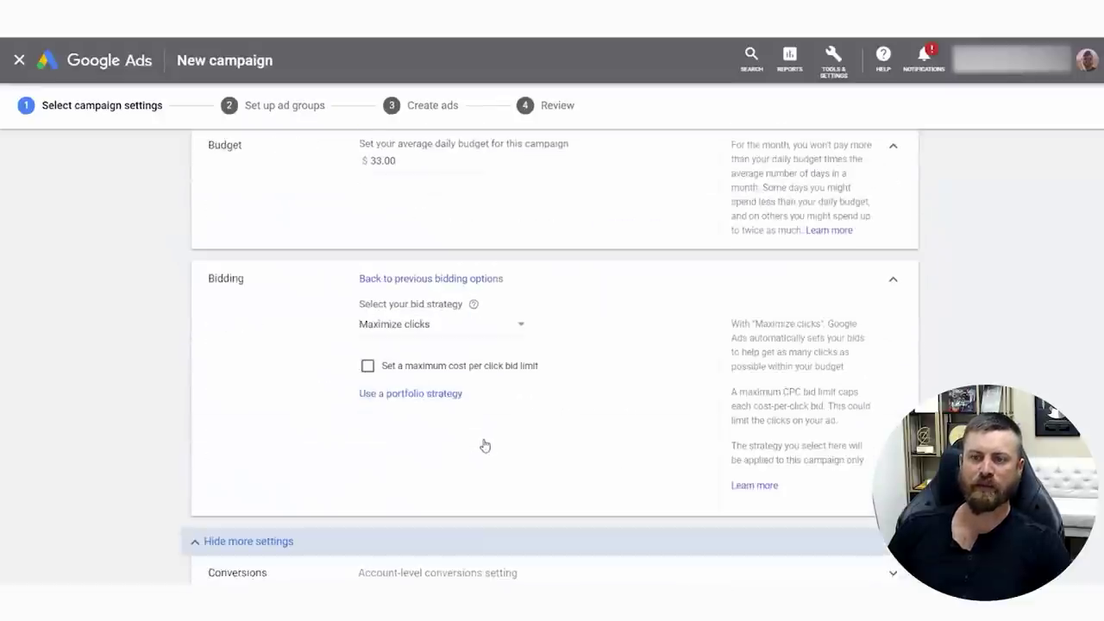
pyautogui.moveTo(353, 472); pyautogui.dragTo(82, 533)
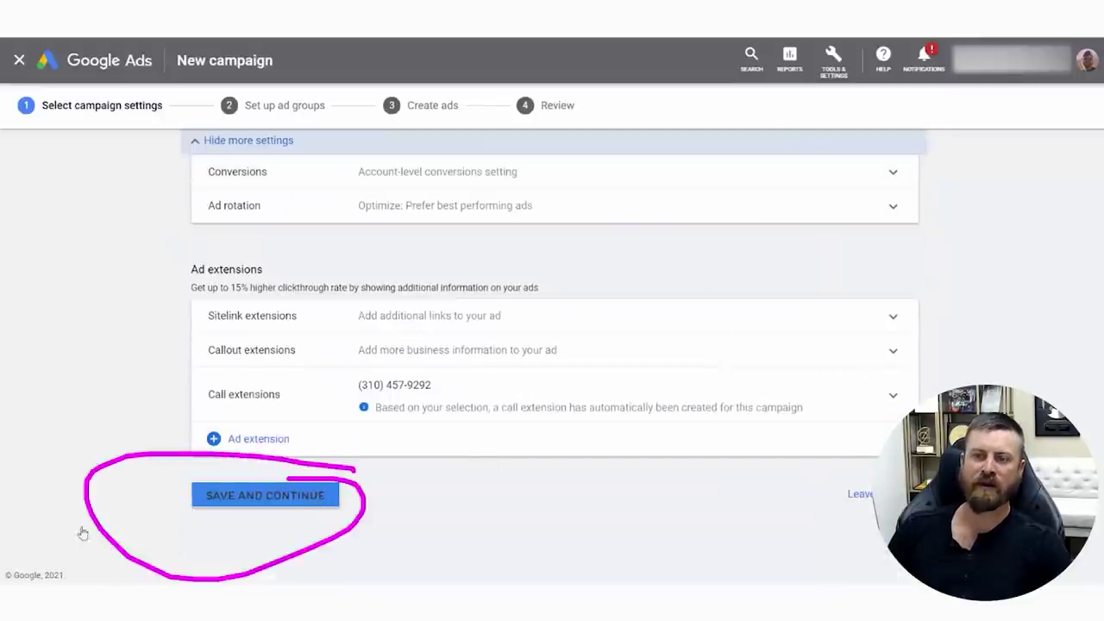
pyautogui.click(222, 500)
# - Name the ad group "Dental tesstdfsxgvdf"
pyautogui.write('Dentalk')
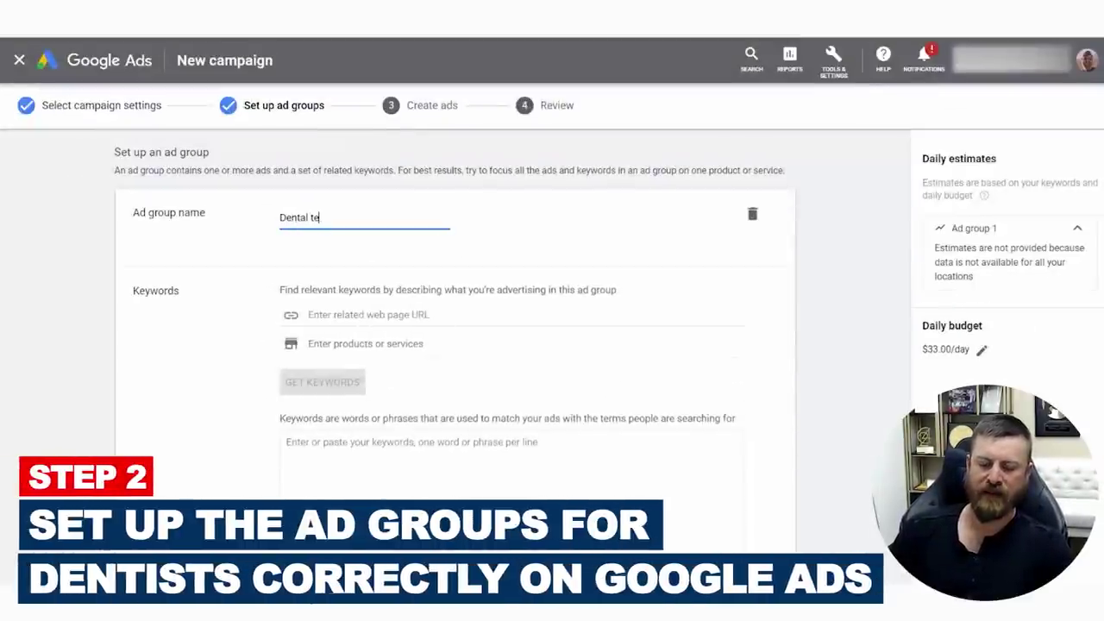
pyautogui.moveTo(291, 223); pyautogui.dragTo(456, 216)
pyautogui.click(463, 219)
pyautogui.scroll(-1, 532, 316)
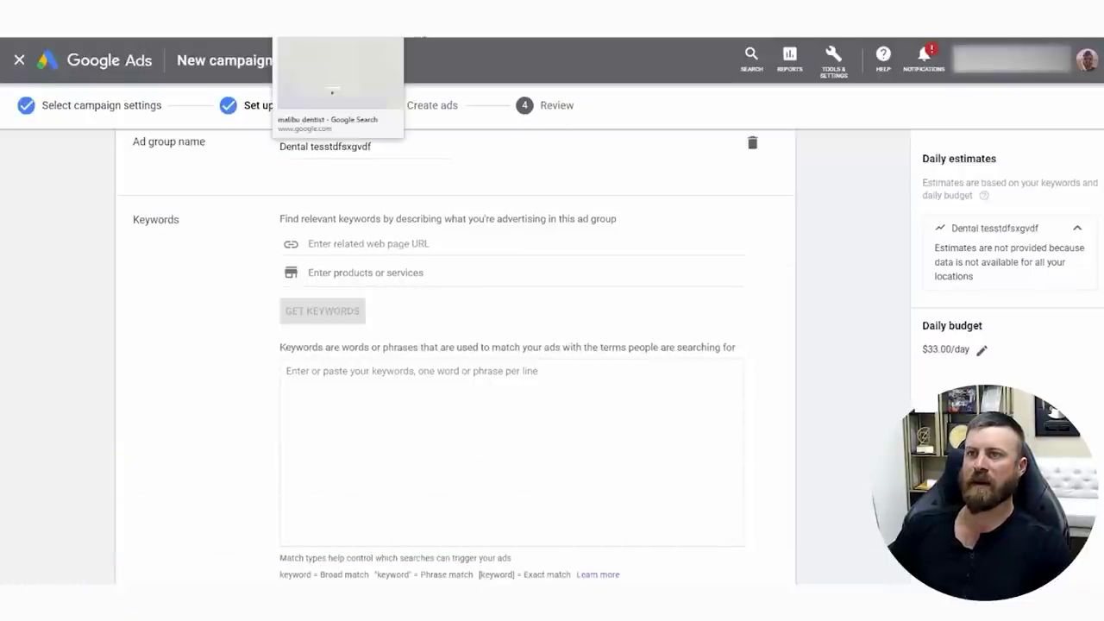
pyautogui.click(336, 24)
pyautogui.click(465, 313)
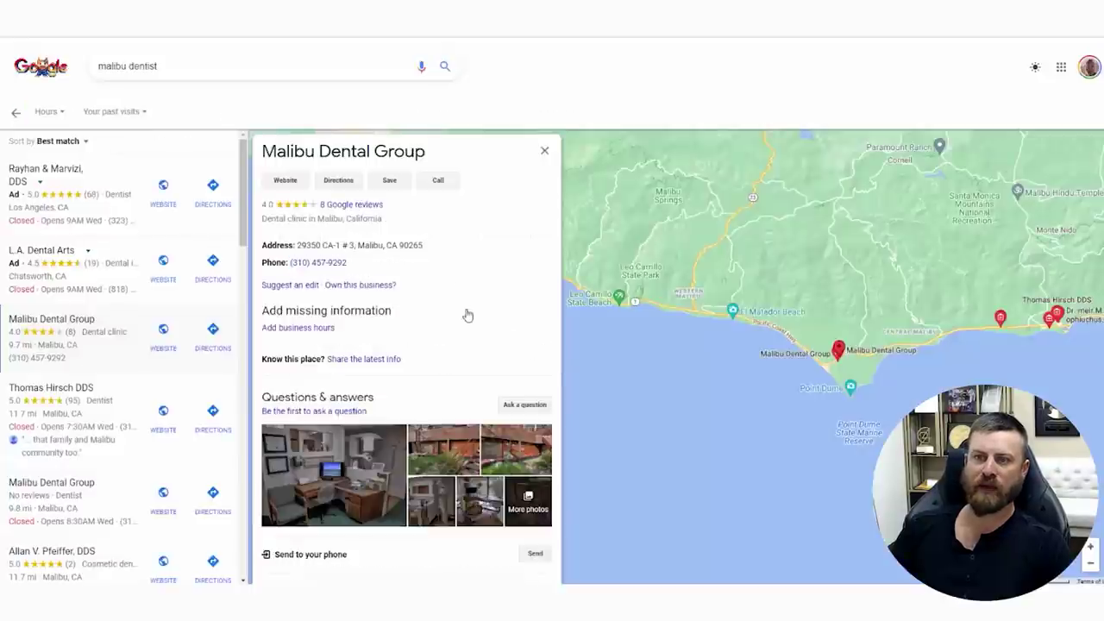
pyautogui.scroll(-8, 465, 340)
pyautogui.click(378, 344)
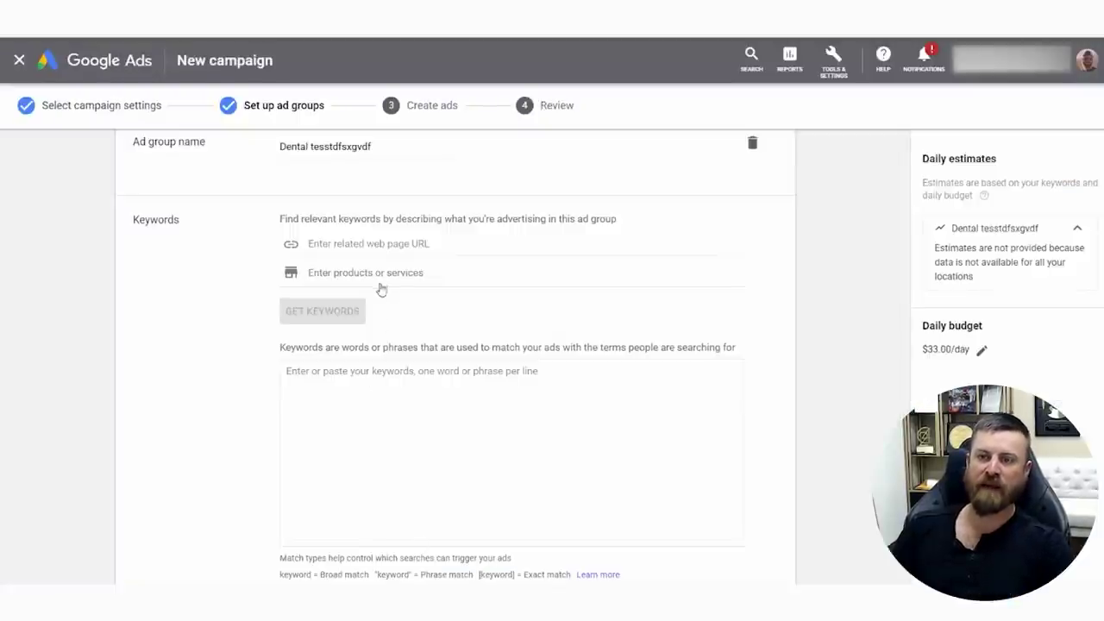
pyautogui.click(382, 250)
pyautogui.write('https://www.malibudentalgroup.com')
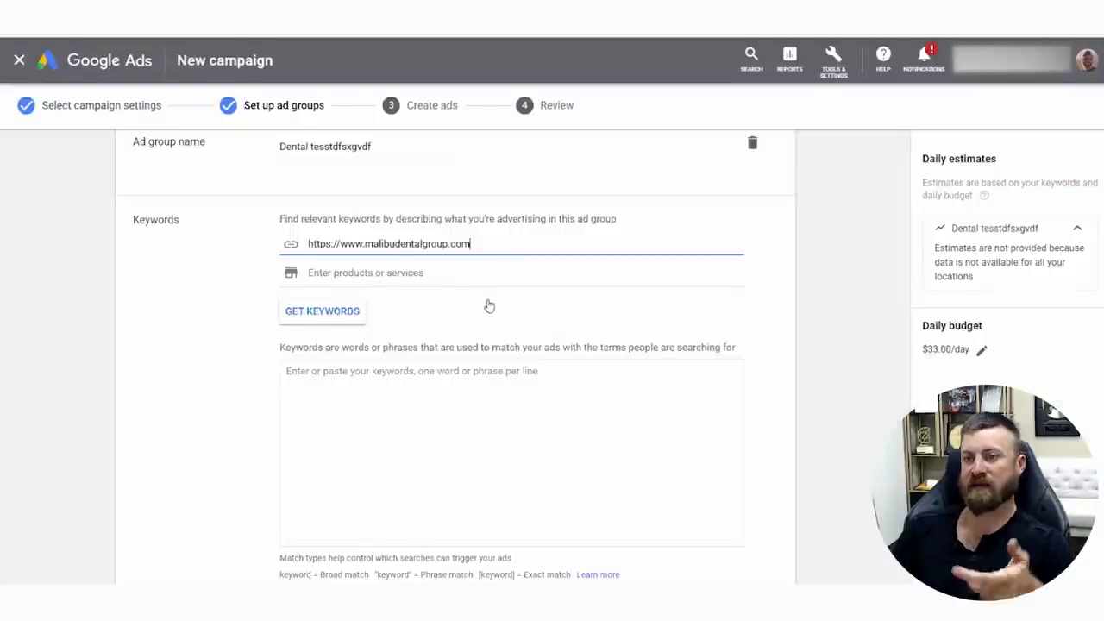
# - Enter the keyword "dentist" on three separate lines of the ad group's keyword list
pyautogui.scroll(-3, 486, 314)
pyautogui.click(412, 319)
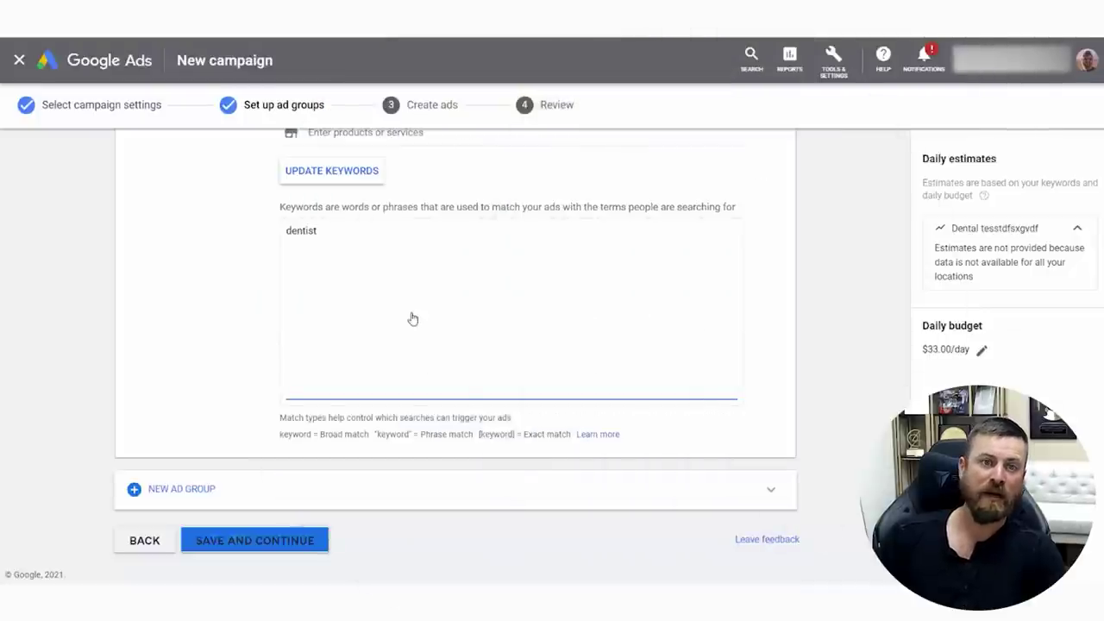
pyautogui.click(373, 249)
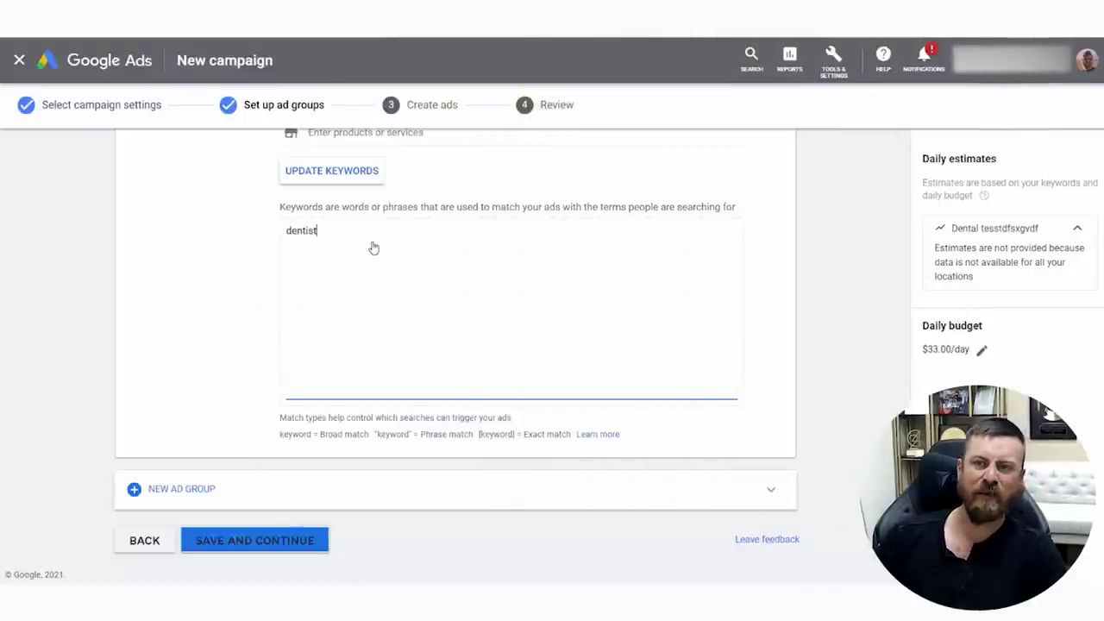
pyautogui.press('Return')
pyautogui.write('dentist')
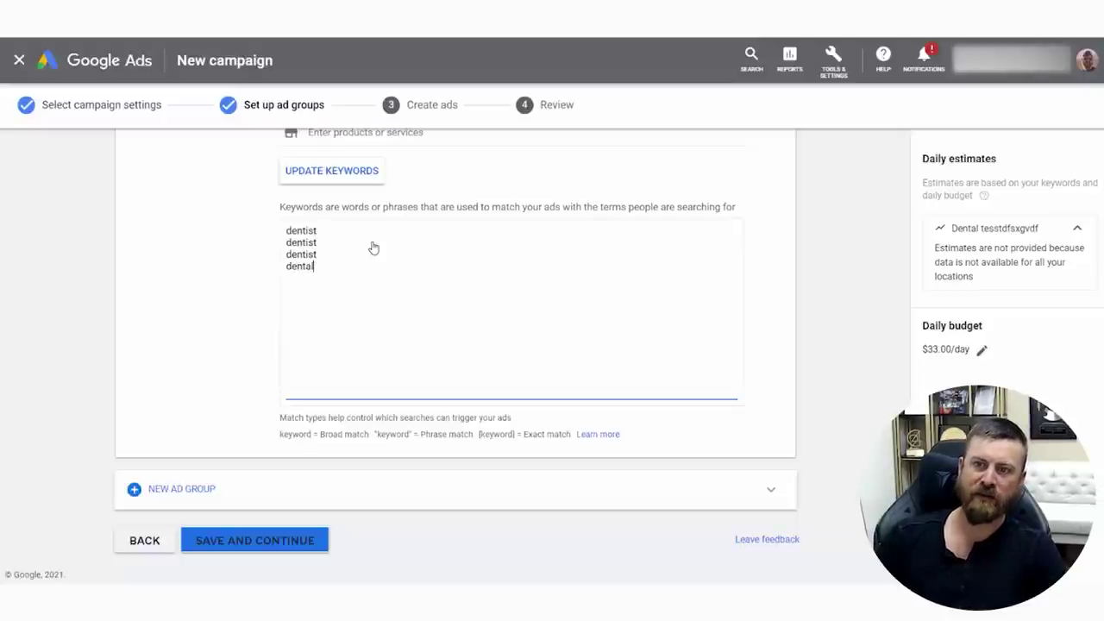
# - Add the keywords "dental" and "teeth" below the dentist entries, each repeated on three lines
pyautogui.hotkey('shift', 'Left')
pyautogui.hotkey('shift', 'Left')
pyautogui.hotkey('shift', 'Left')
pyautogui.hotkey('ctrl', 'c')
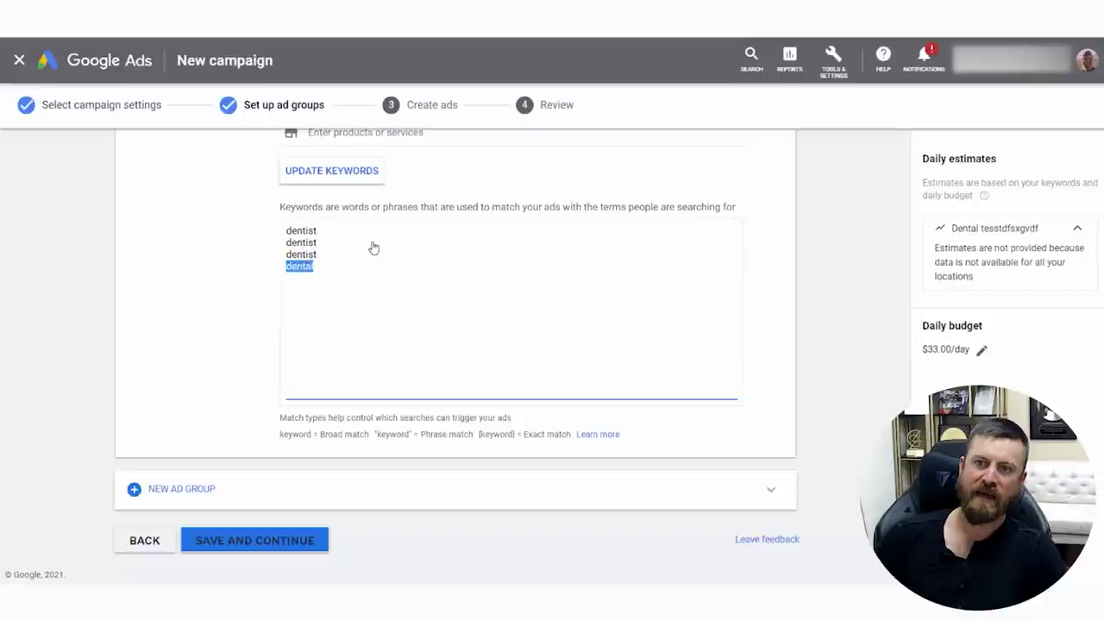
pyautogui.press('Right')
pyautogui.press('Return')
pyautogui.hotkey('ctrl', 'v')
pyautogui.press('Return')
pyautogui.hotkey('ctrl', 'v')
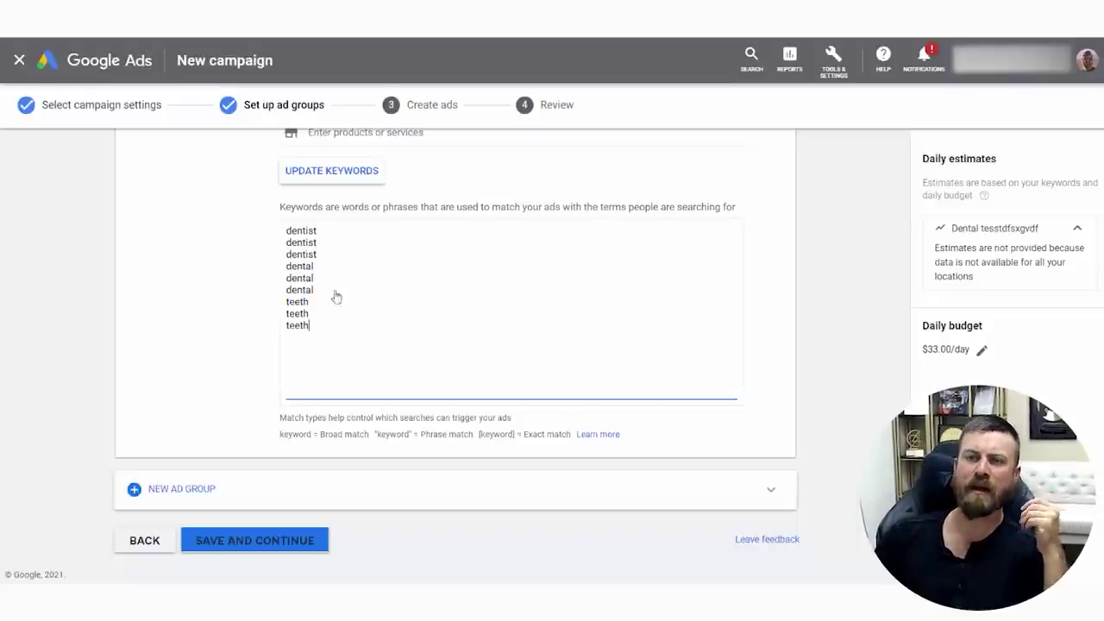
# - Make the first dentist, dental and teeth keywords exact match by enclosing each in square brackets
pyautogui.click(337, 236)
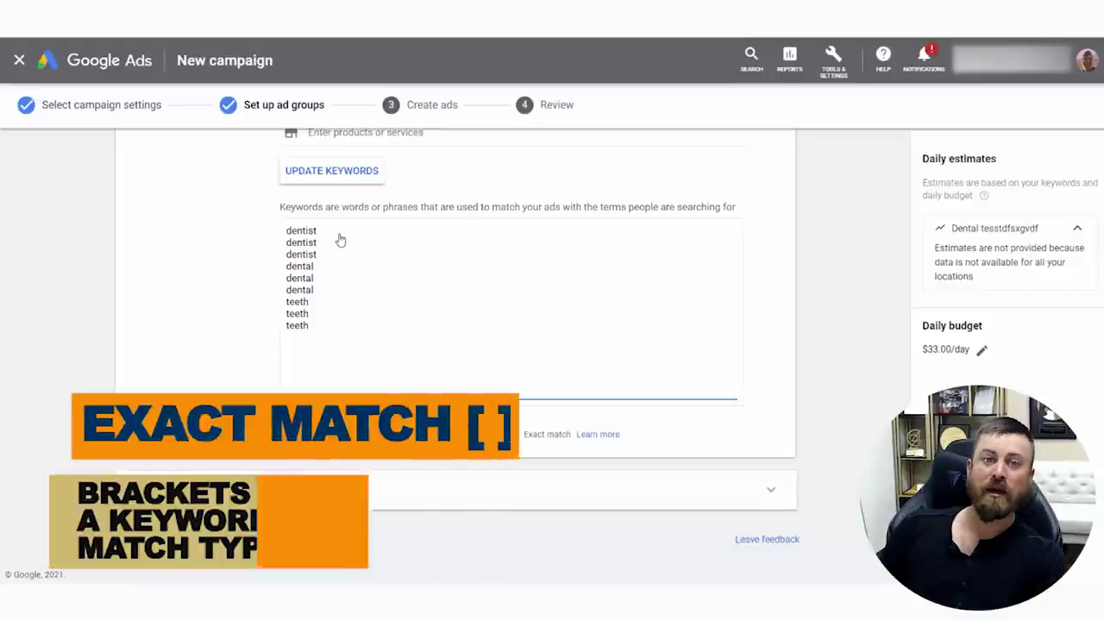
pyautogui.write(']')
pyautogui.click(288, 232)
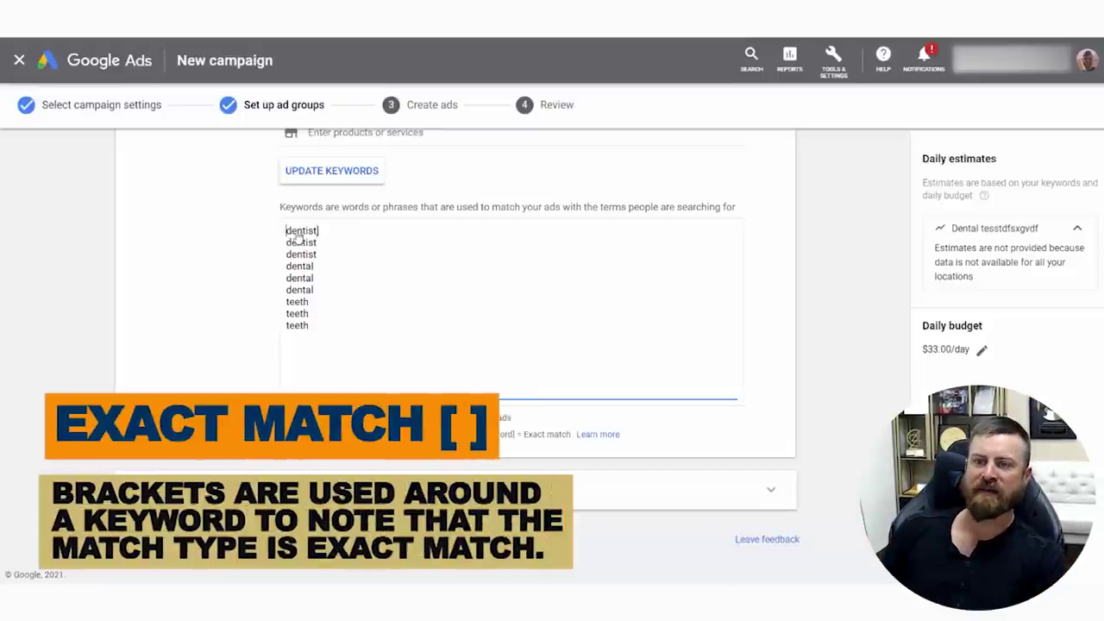
pyautogui.write('[')
pyautogui.click(329, 268)
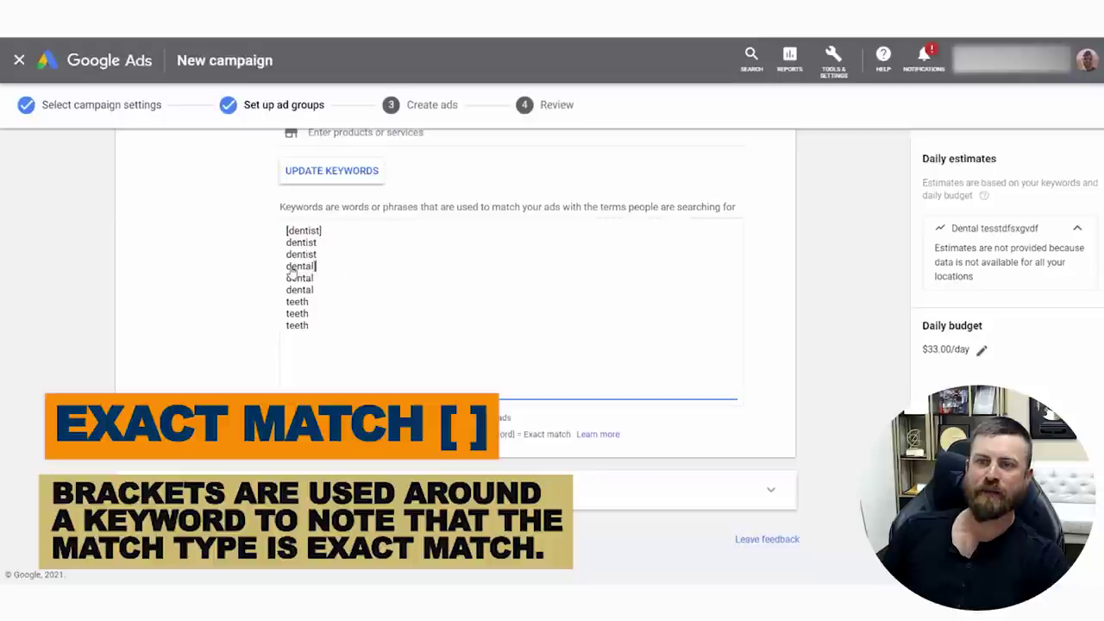
pyautogui.write('[')
pyautogui.write(']')
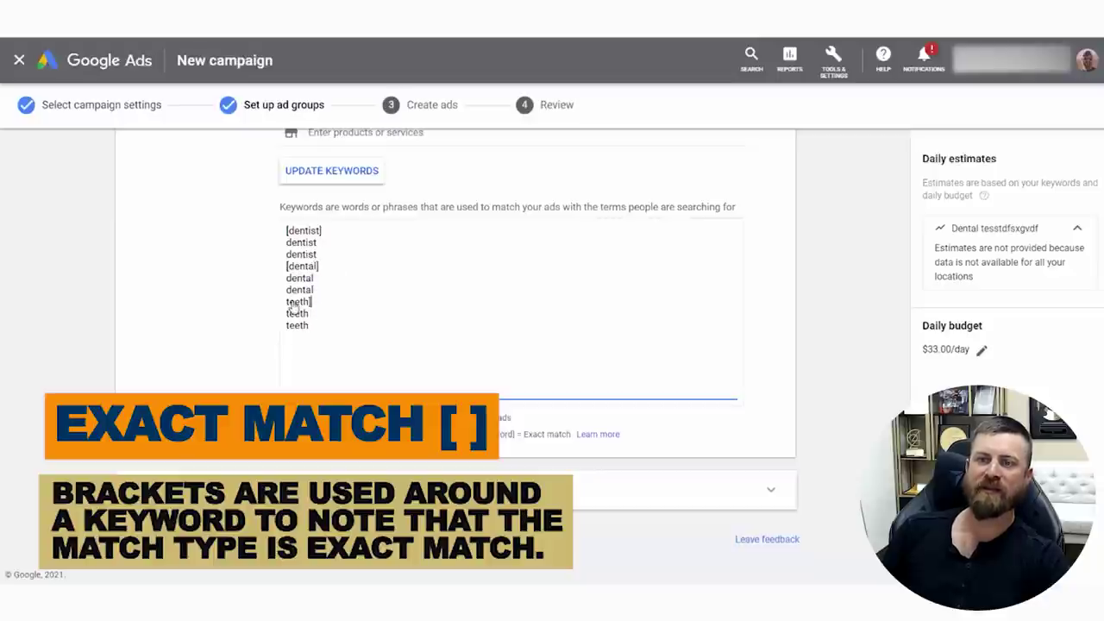
pyautogui.click(287, 302)
pyautogui.write('[')
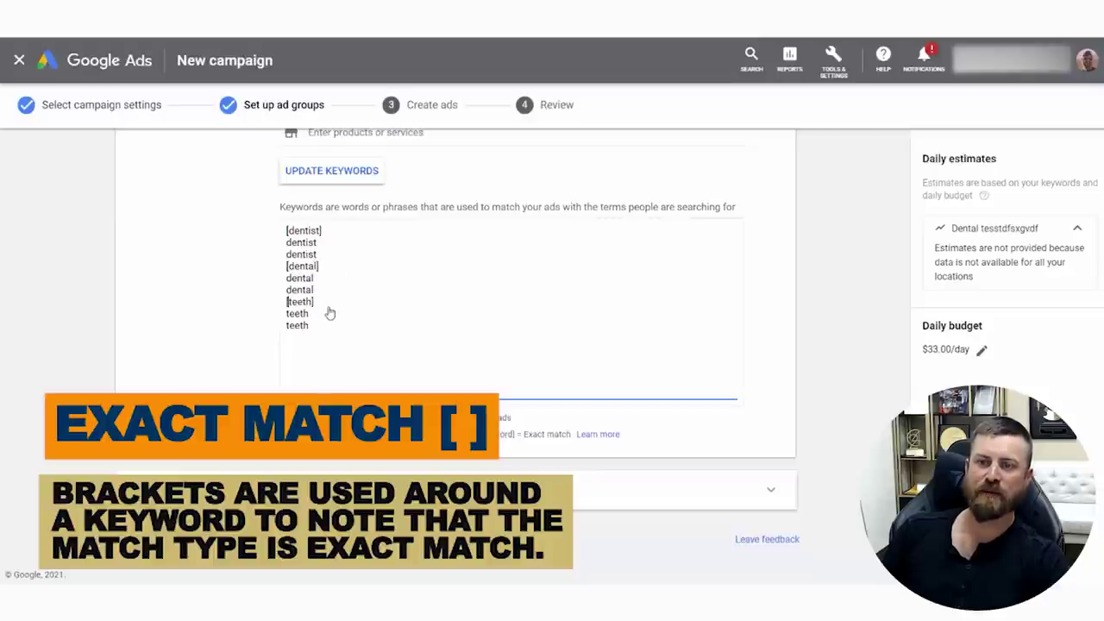
# - Remove the bracketed teeth keyword and make the second dentist, dental and teeth keywords phrase match by enclosing each in quotation marks
pyautogui.moveTo(291, 308); pyautogui.dragTo(272, 311)
pyautogui.press('BackSpace')
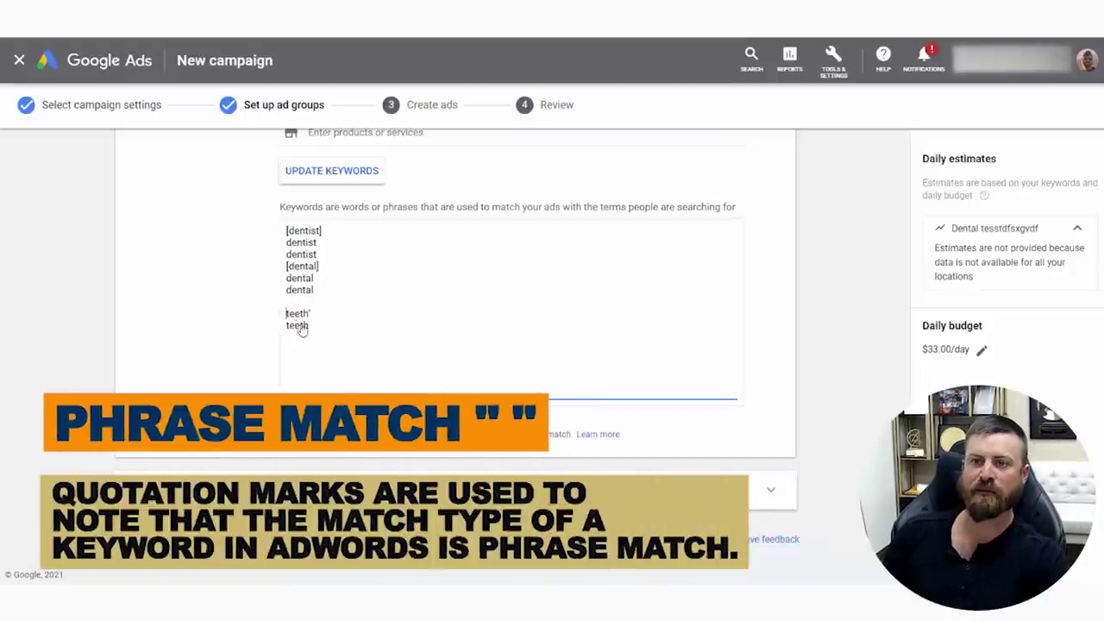
pyautogui.write('""')
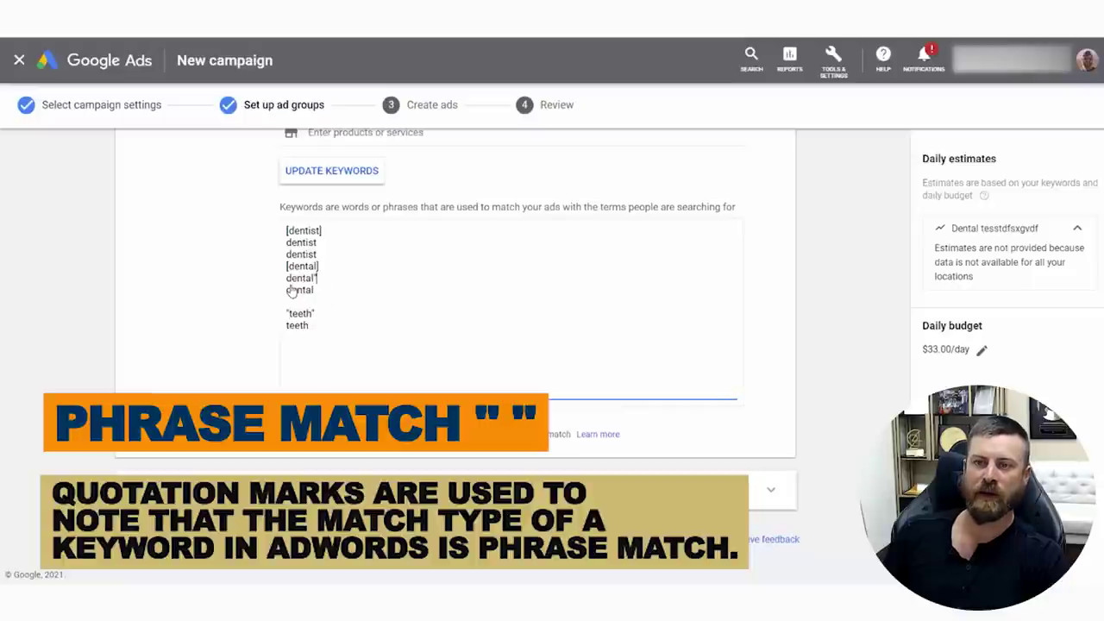
pyautogui.click(288, 278)
pyautogui.write('"')
pyautogui.click(320, 242)
pyautogui.write('"')
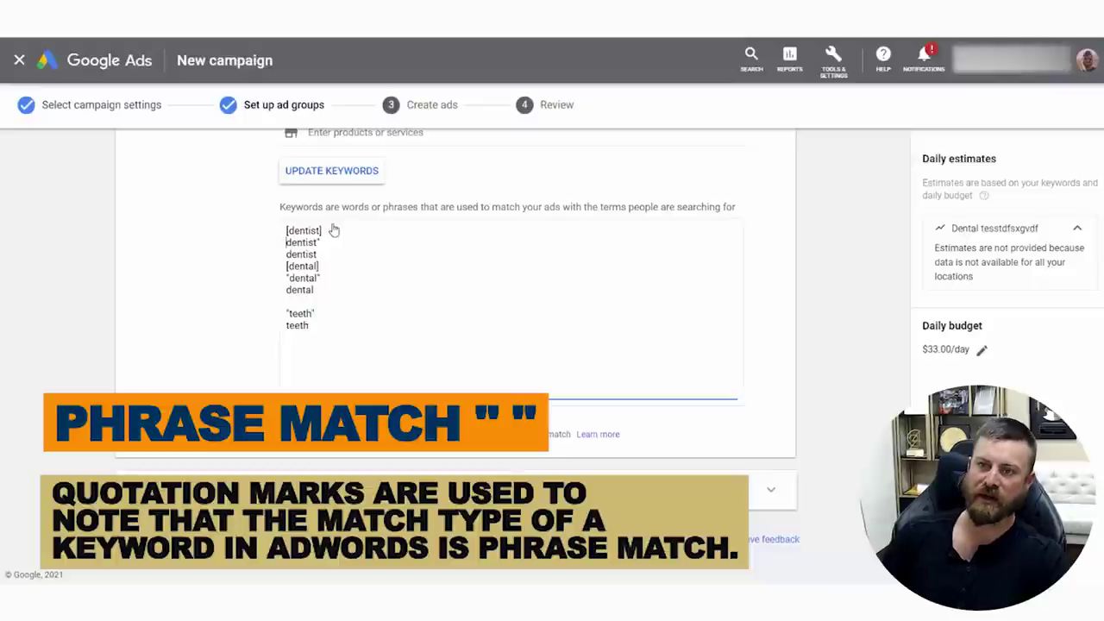
pyautogui.write('"')
# - Look over the finished keyword list, save the ad group and continue to creating the ad
pyautogui.moveTo(293, 230); pyautogui.dragTo(345, 269)
pyautogui.moveTo(299, 231); pyautogui.dragTo(316, 292)
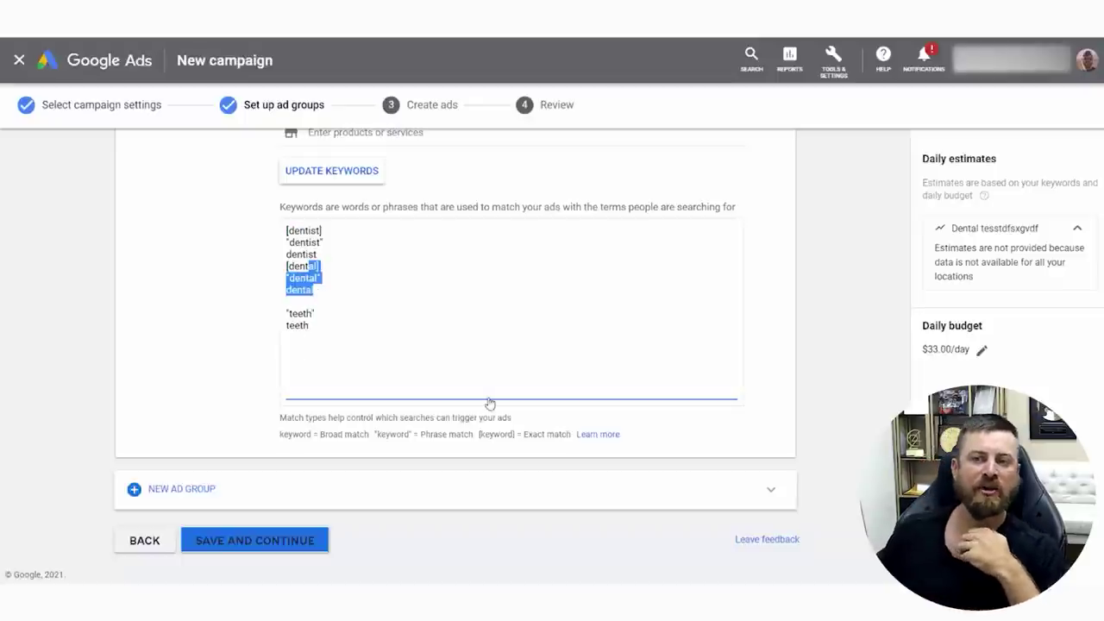
pyautogui.click(475, 347)
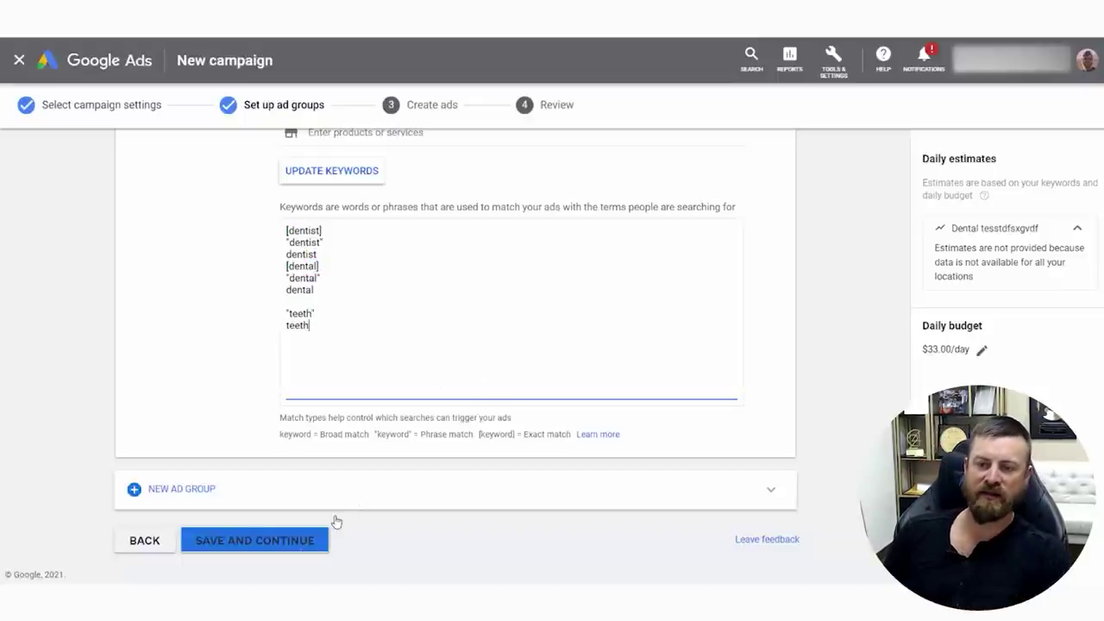
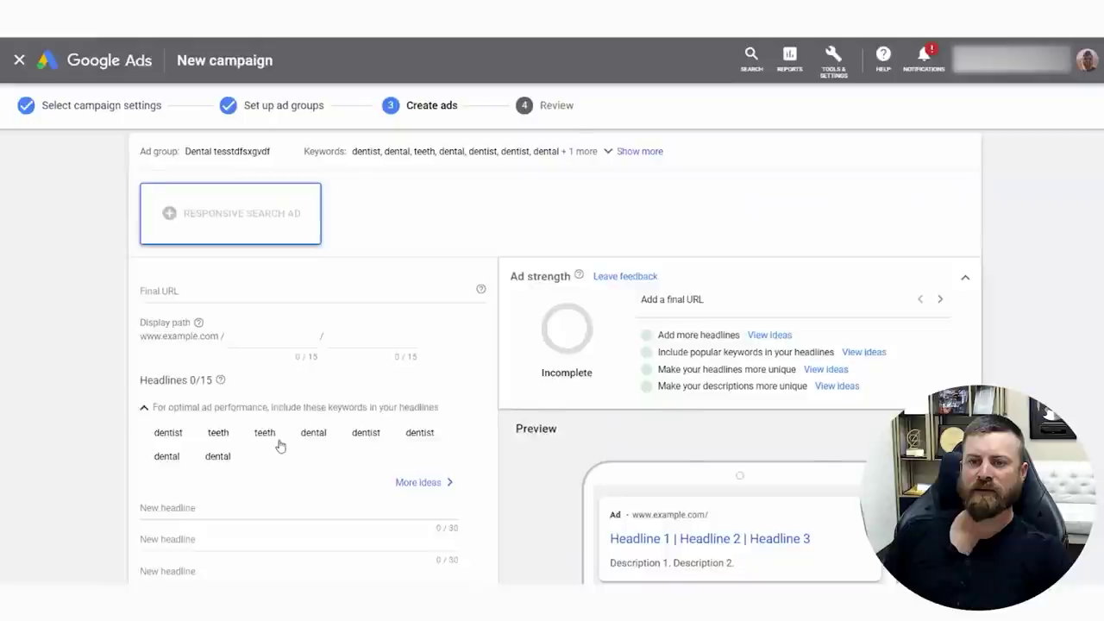
# - Enter "Great value, great dentist", enclosed in quotation marks, as the responsive search ad's first headline
pyautogui.click(249, 374)
pyautogui.scroll(-3, 268, 422)
pyautogui.scroll(-1, 279, 460)
pyautogui.click(204, 365)
pyautogui.scroll(5, 327, 370)
pyautogui.click(216, 376)
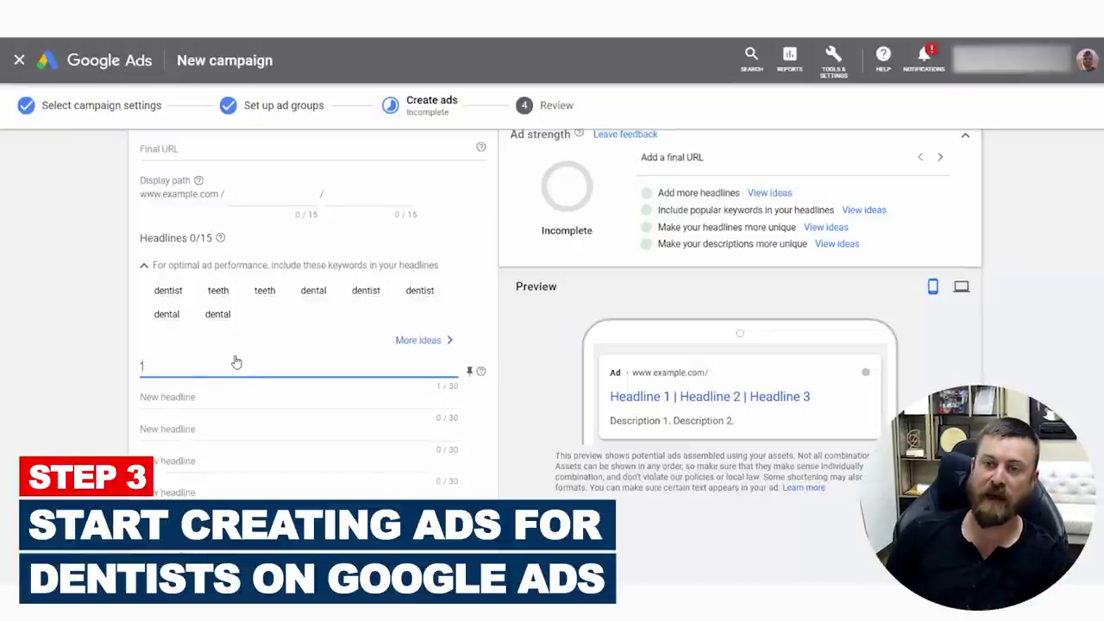
pyautogui.write('"great valu')
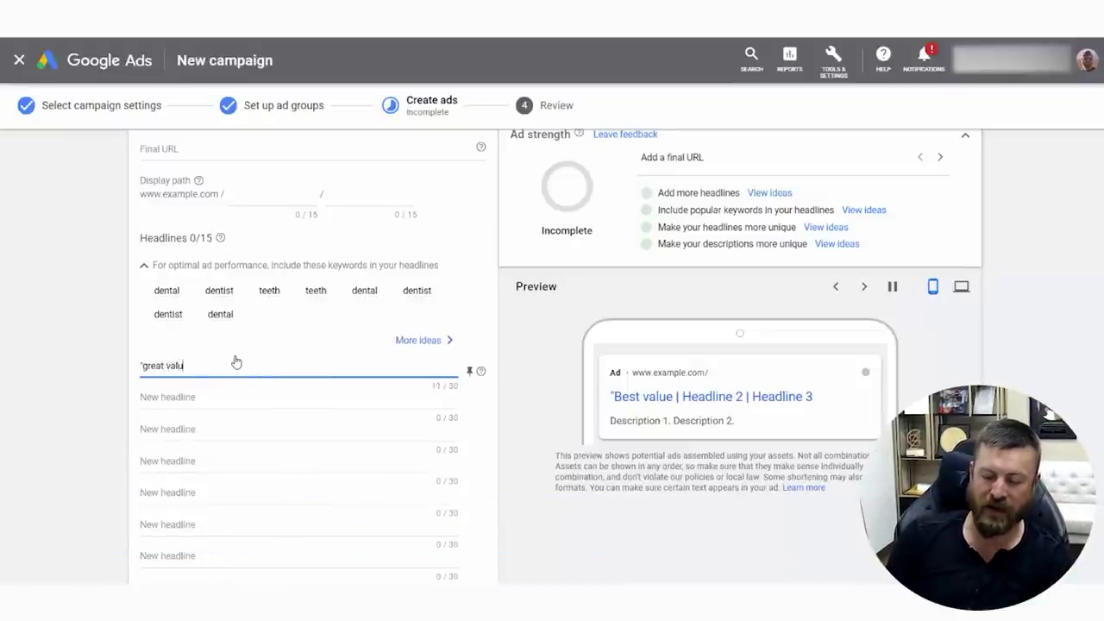
pyautogui.write('e, great')
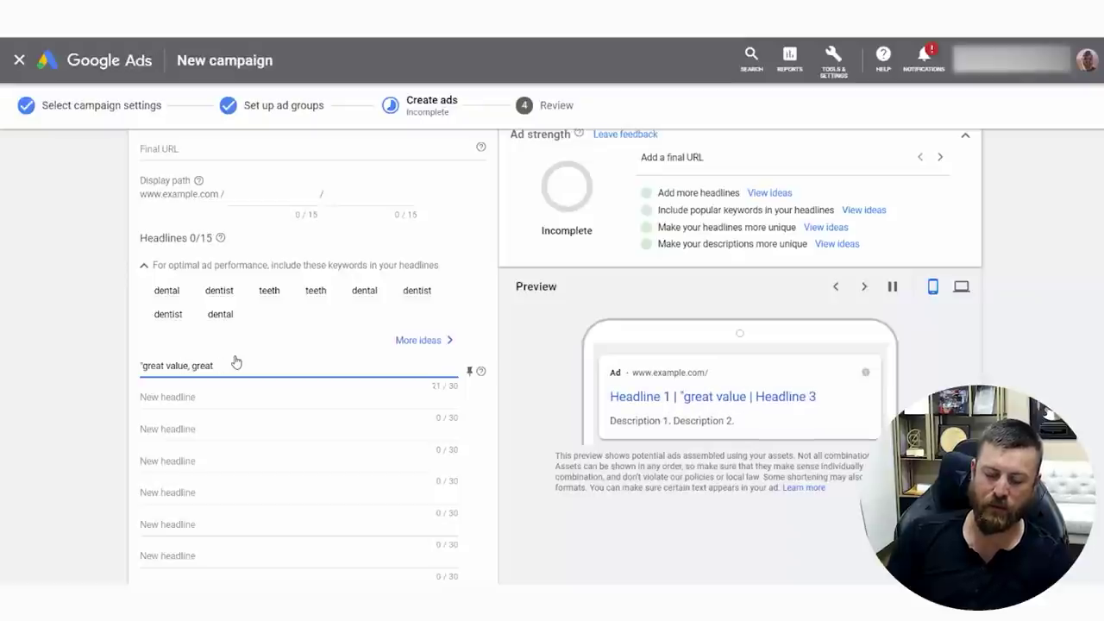
pyautogui.write(' dentist')
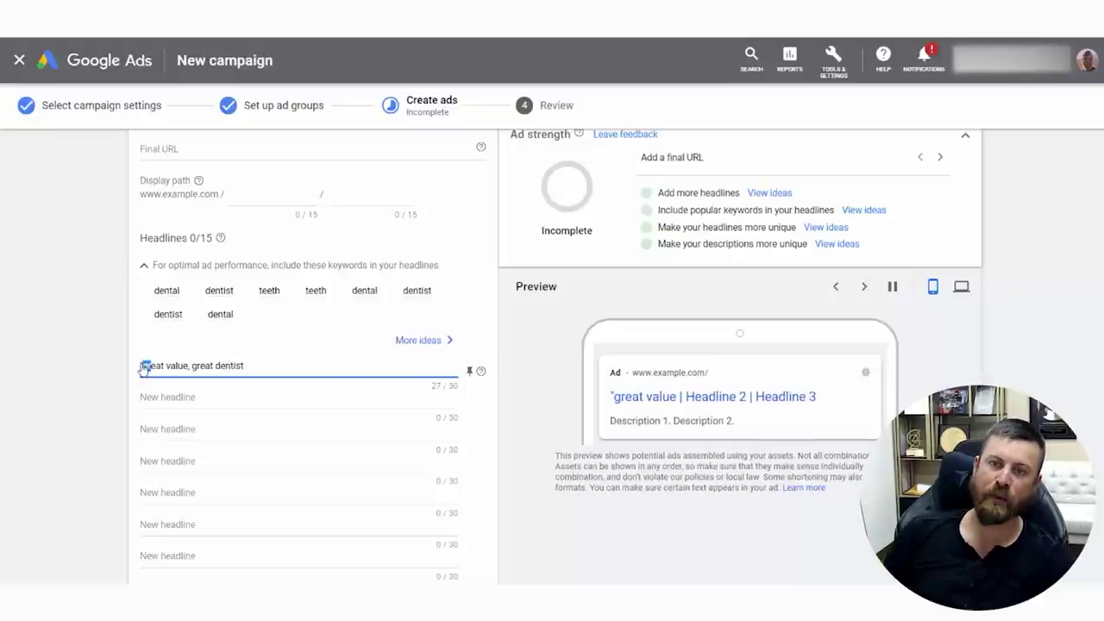
pyautogui.write('G')
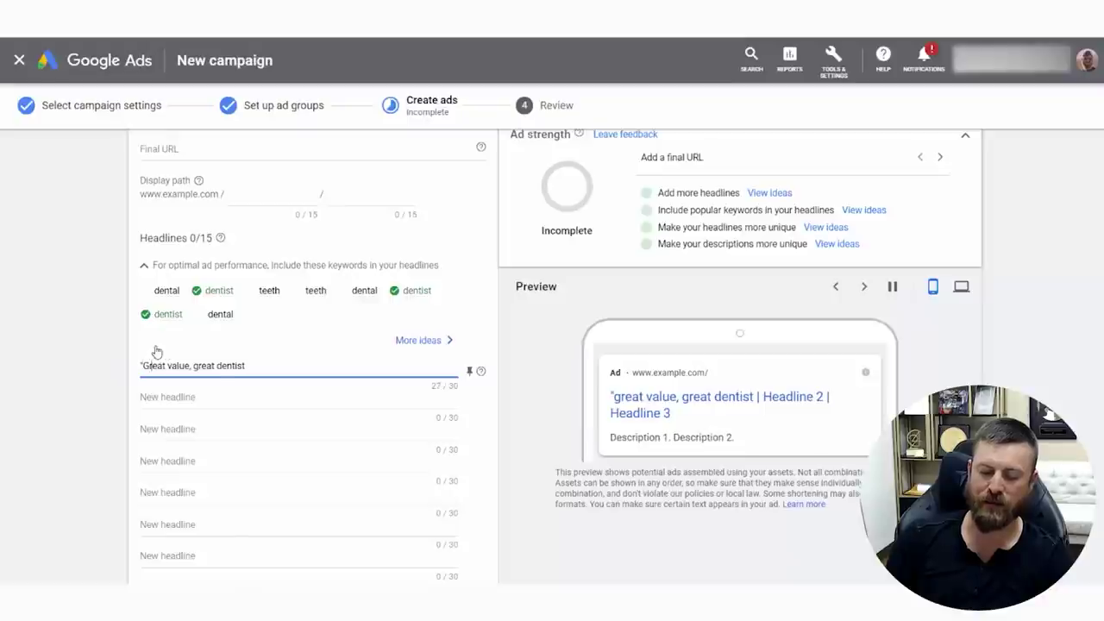
pyautogui.click(278, 367)
pyautogui.write('"')
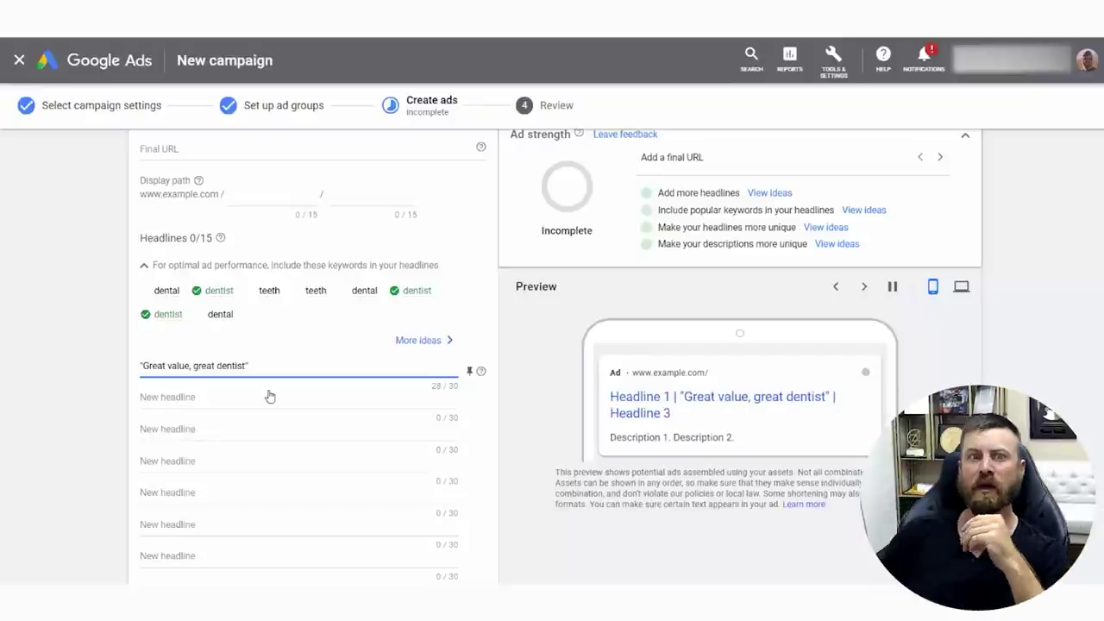
# - Add the second headline Best dentist in Malibu! and the third headline "My kids teeth look great", the latter in quotation marks
pyautogui.moveTo(272, 367); pyautogui.dragTo(112, 391)
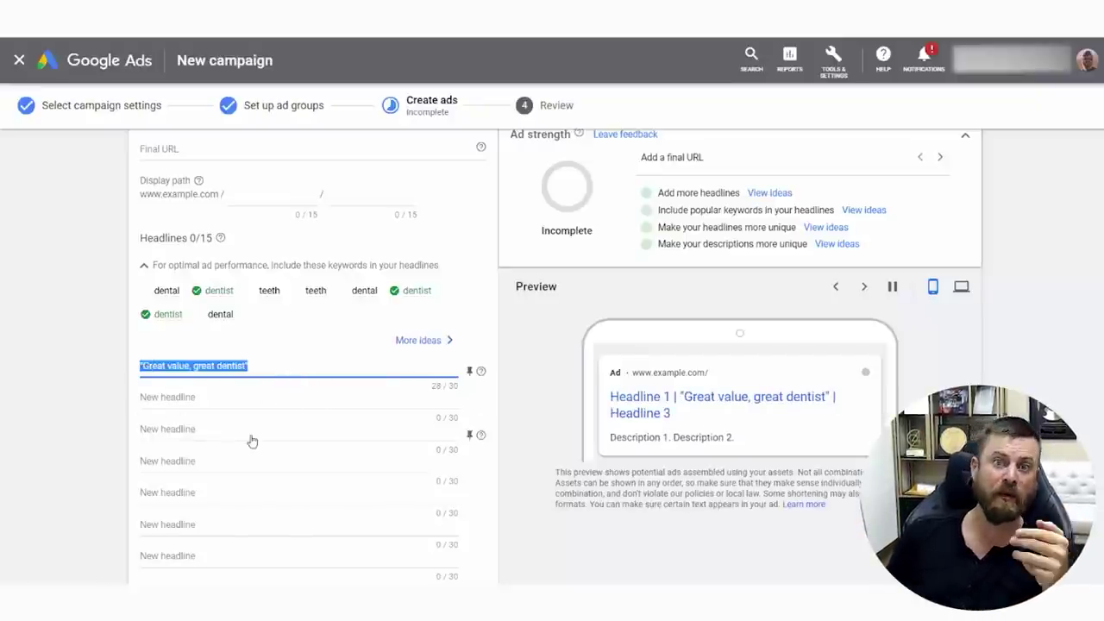
pyautogui.click(198, 411)
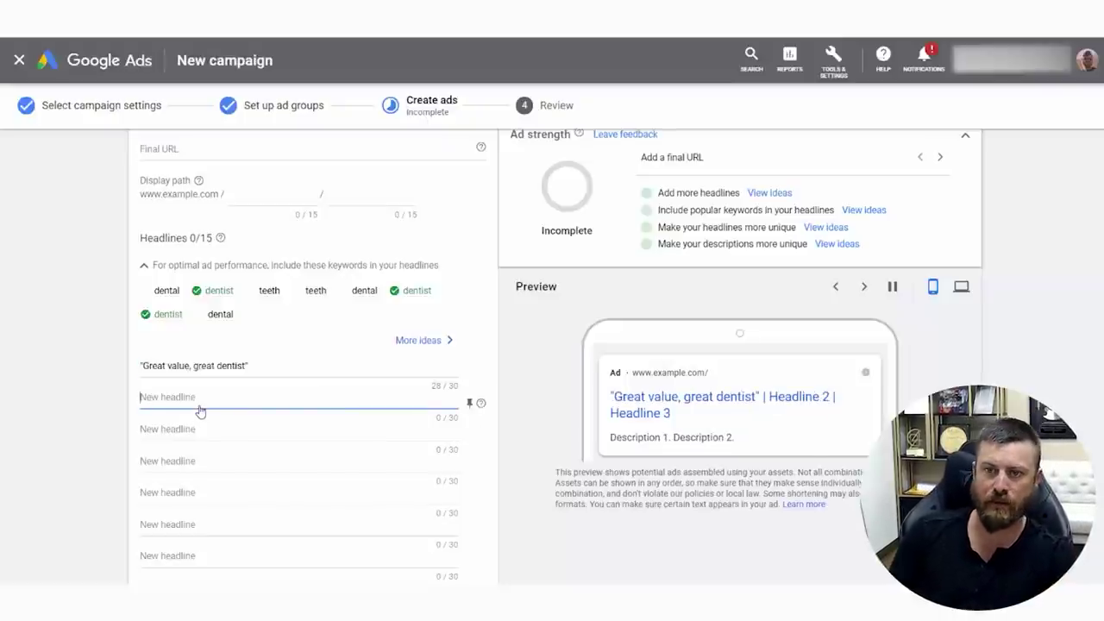
pyautogui.write('Best denist')
pyautogui.press('BackSpace')
pyautogui.press('BackSpace')
pyautogui.write('tist in Malibu!')
pyautogui.press('Tab')
pyautogui.write('"My kids teeth look great')
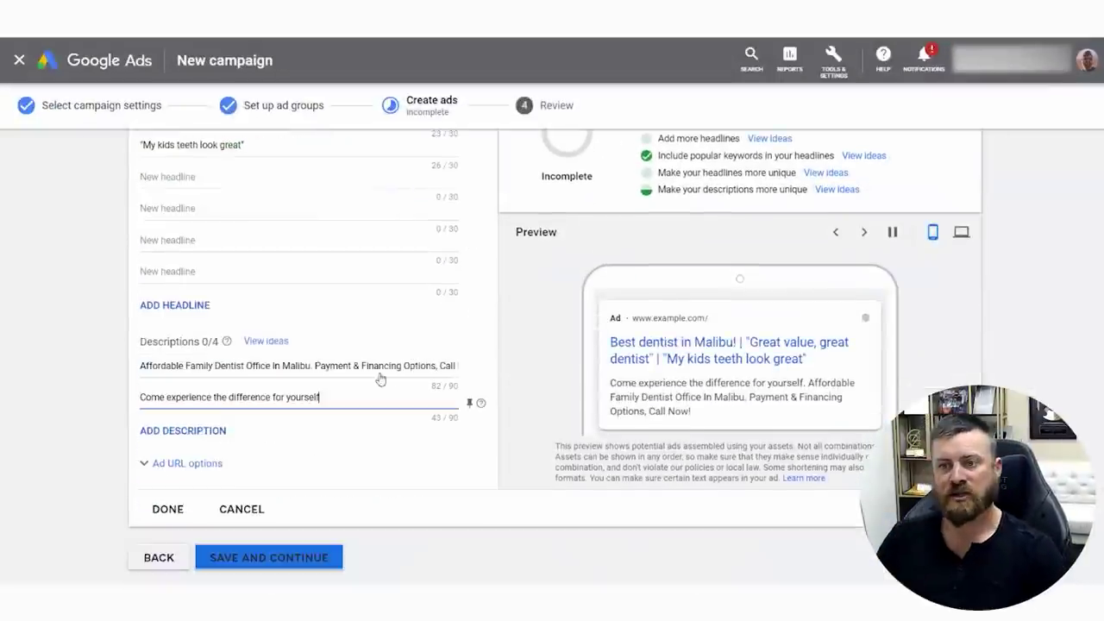
# - Look over the ad's two descriptions and try to save the ad and continue
pyautogui.scroll(-1, 381, 380)
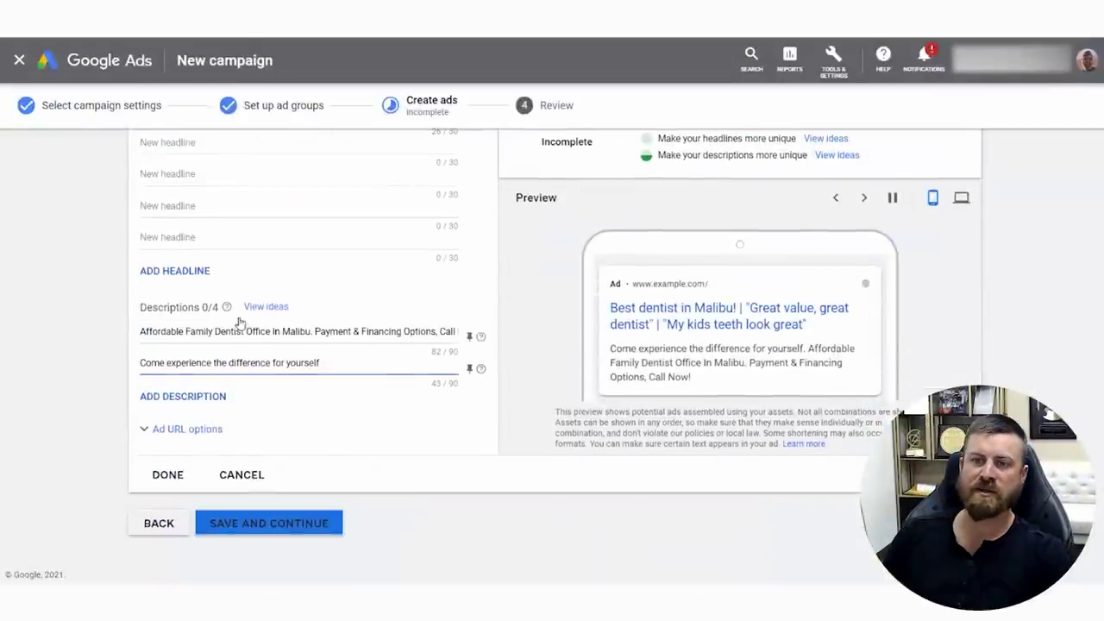
pyautogui.moveTo(416, 331); pyautogui.dragTo(262, 366)
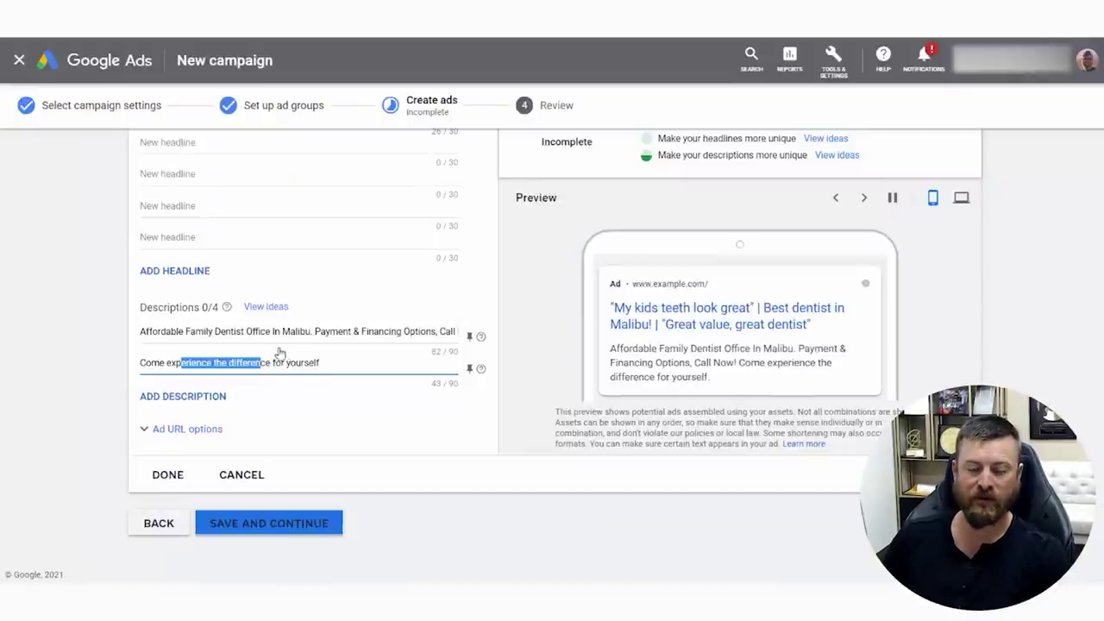
pyautogui.moveTo(257, 313)
pyautogui.mouseDown()
pyautogui.moveTo(86, 473)
pyautogui.moveTo(175, 523)
pyautogui.mouseUp()
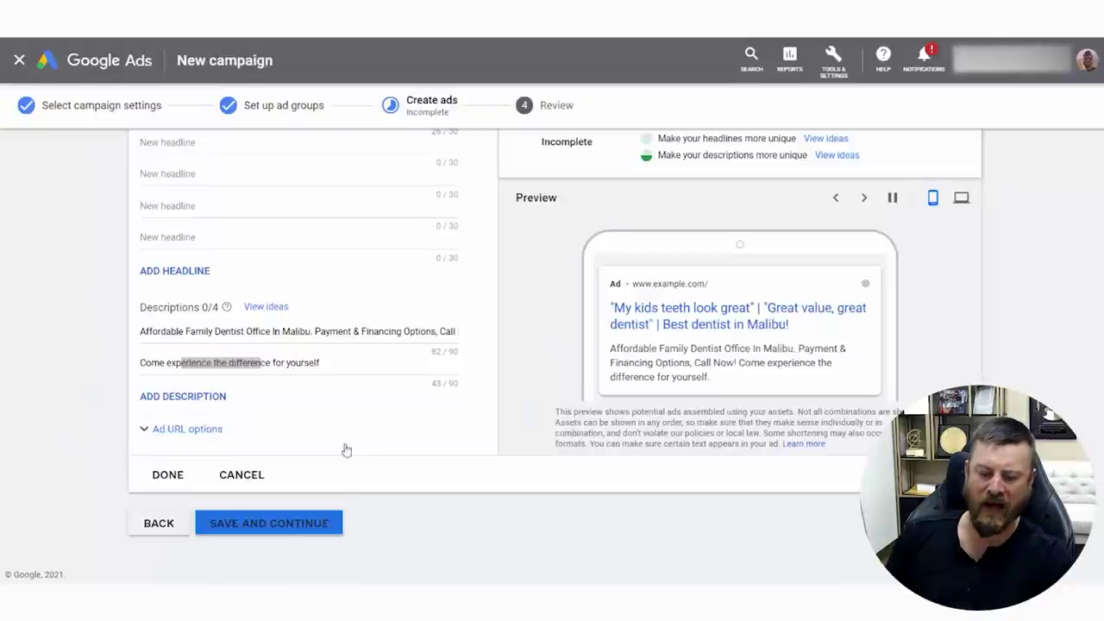
pyautogui.click(304, 528)
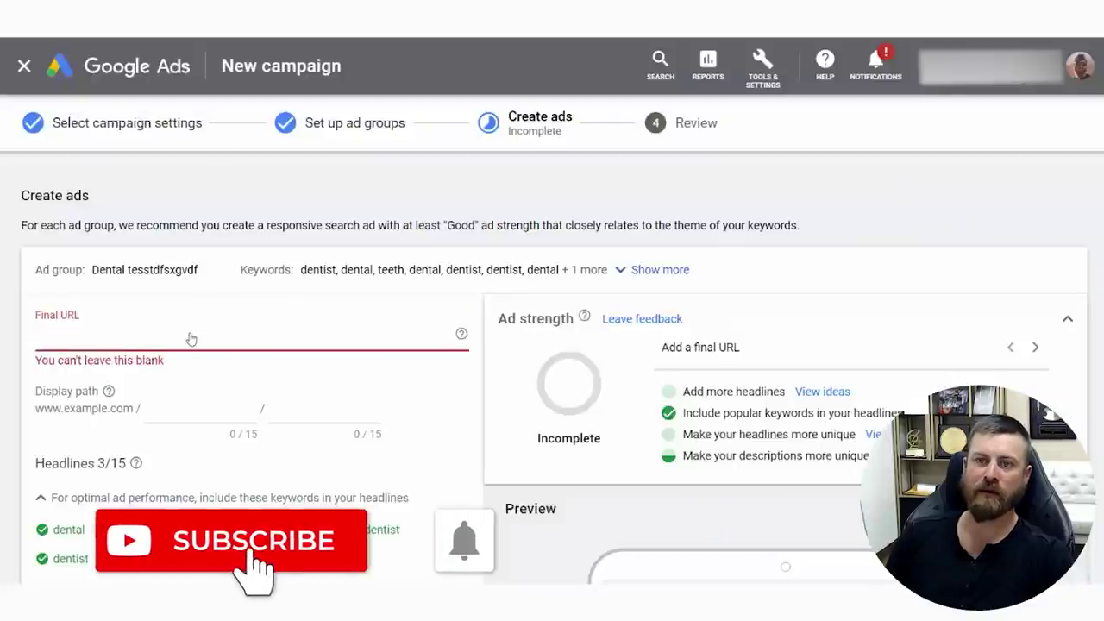
pyautogui.write('https://www.malibudentalgroup.com')
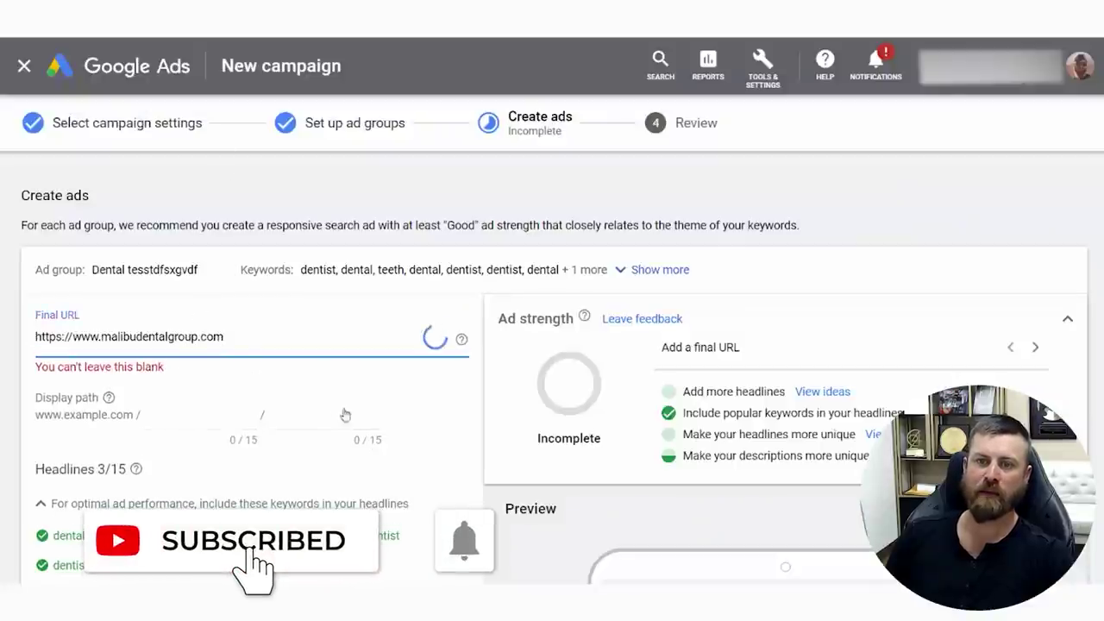
pyautogui.scroll(-3, 765, 527)
pyautogui.scroll(-5, 365, 308)
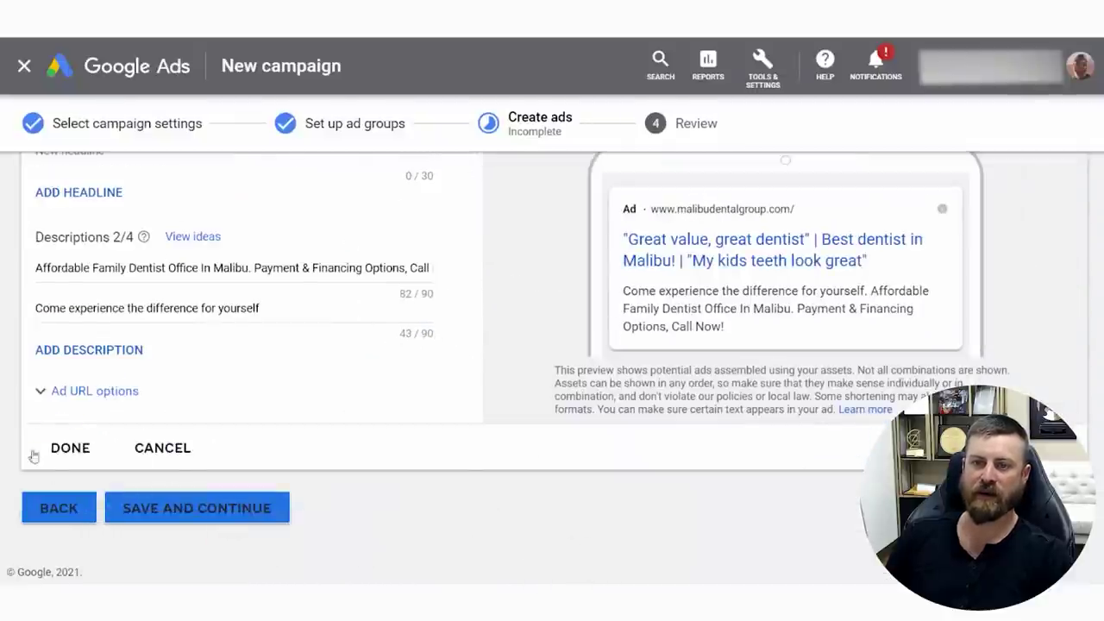
pyautogui.click(67, 460)
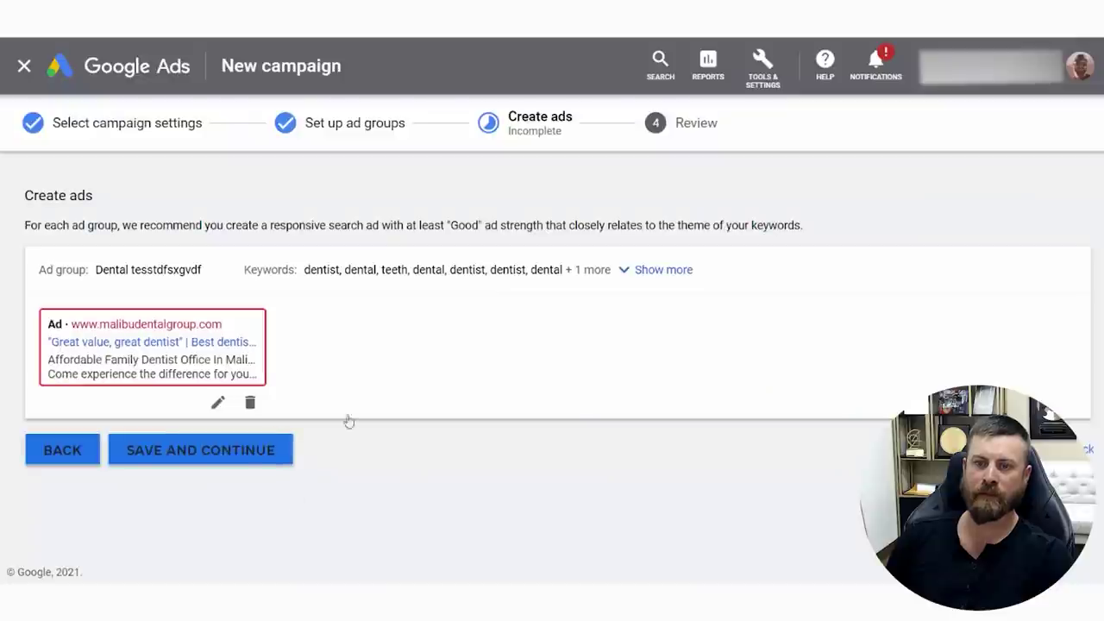
pyautogui.click(228, 457)
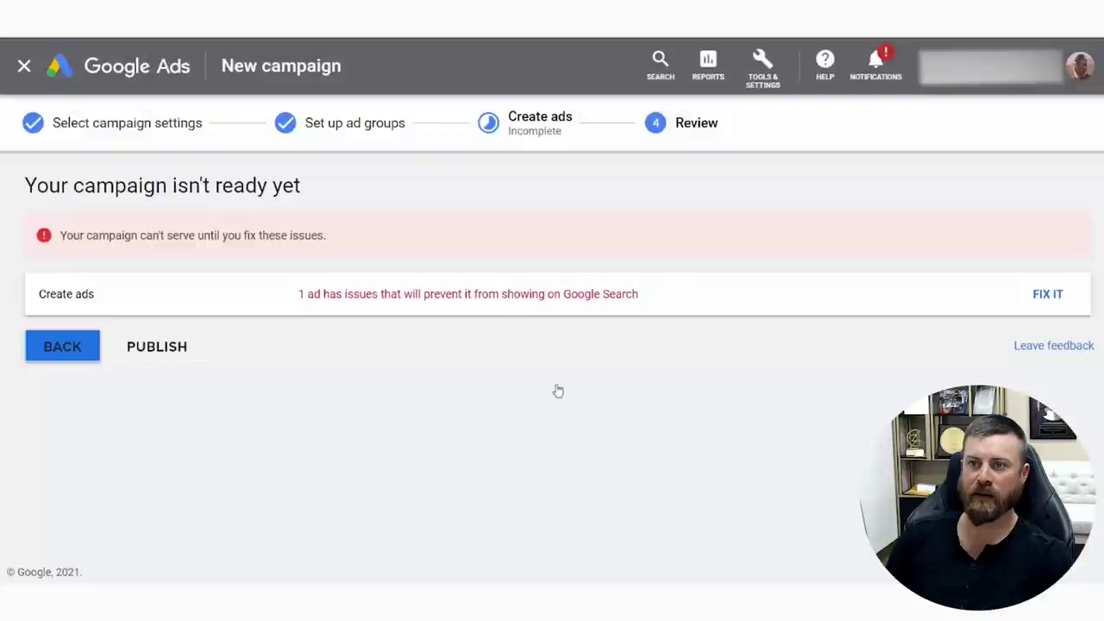
# - Open the flagged ad from the campaign review and examine its policy violation against the headlines
pyautogui.click(1047, 294)
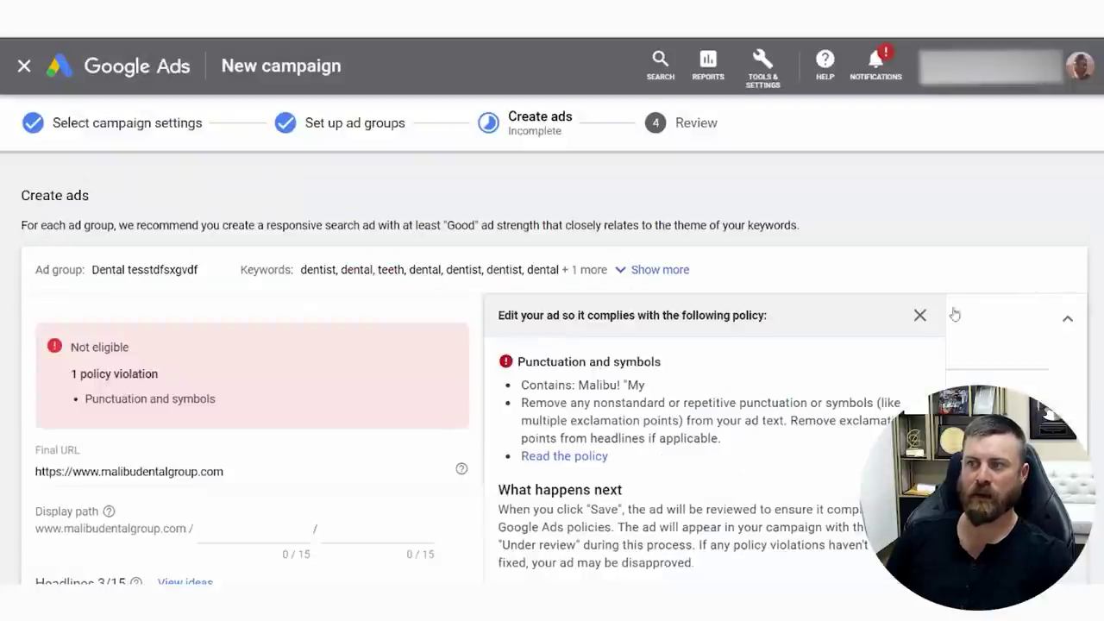
pyautogui.scroll(-4, 302, 375)
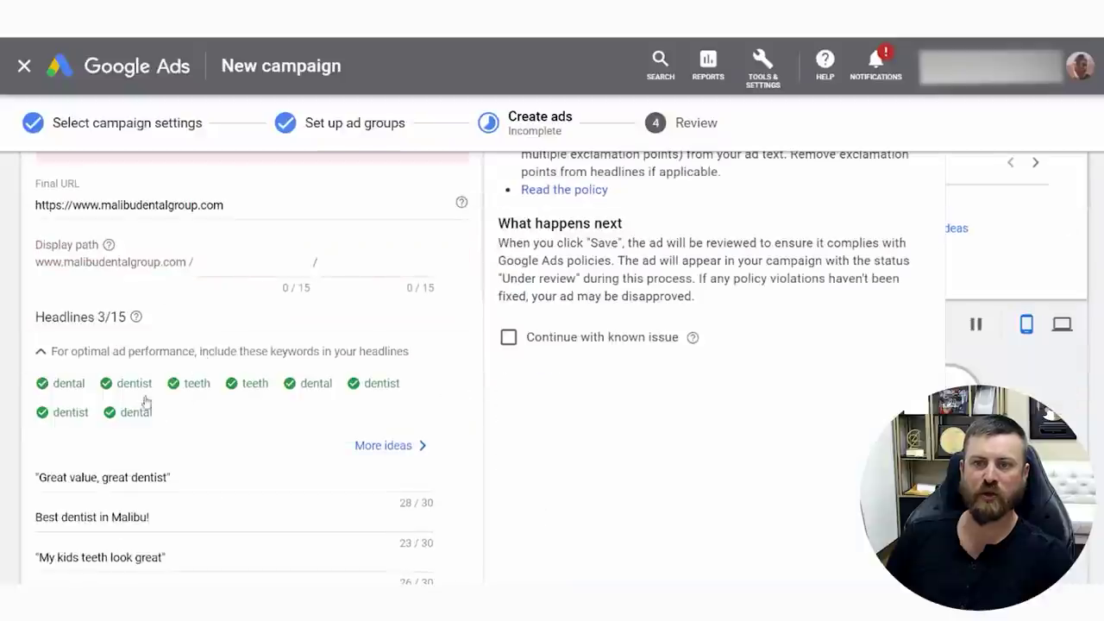
pyautogui.scroll(2, 192, 438)
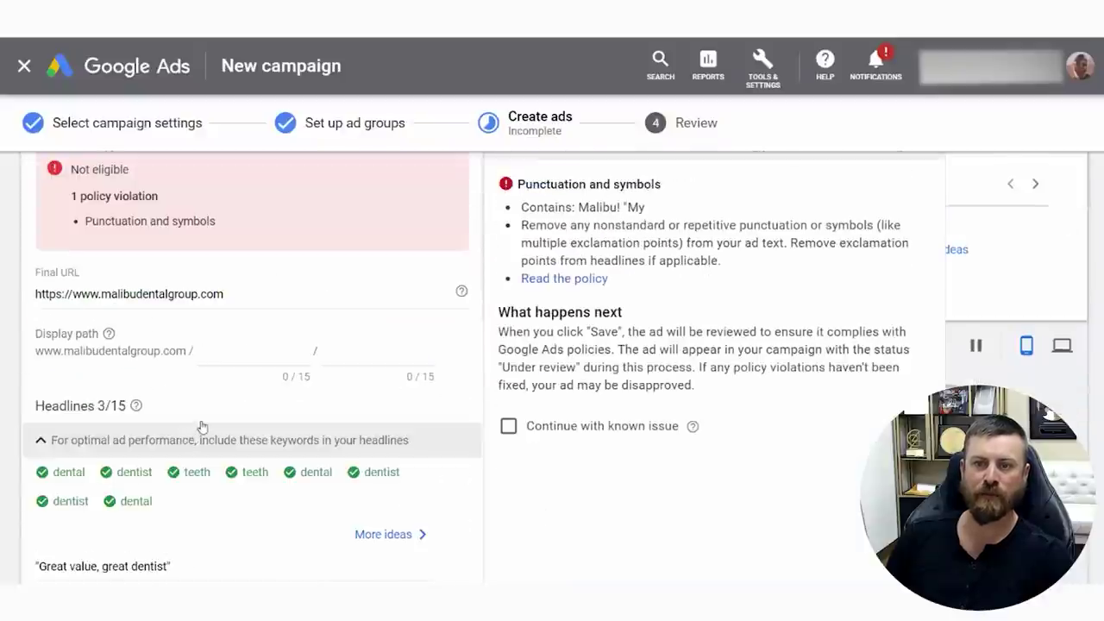
pyautogui.scroll(1, 205, 423)
pyautogui.scroll(-3, 177, 322)
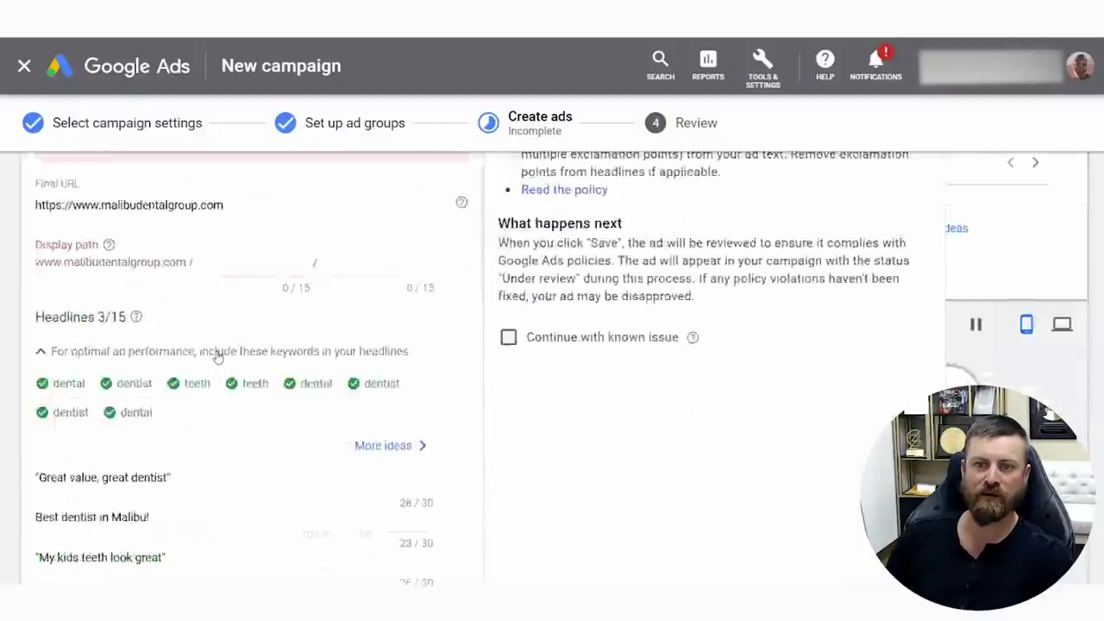
# - Remove the exclamation mark from the Best dentist in Malibu headline and check the end of the first description
pyautogui.click(173, 429)
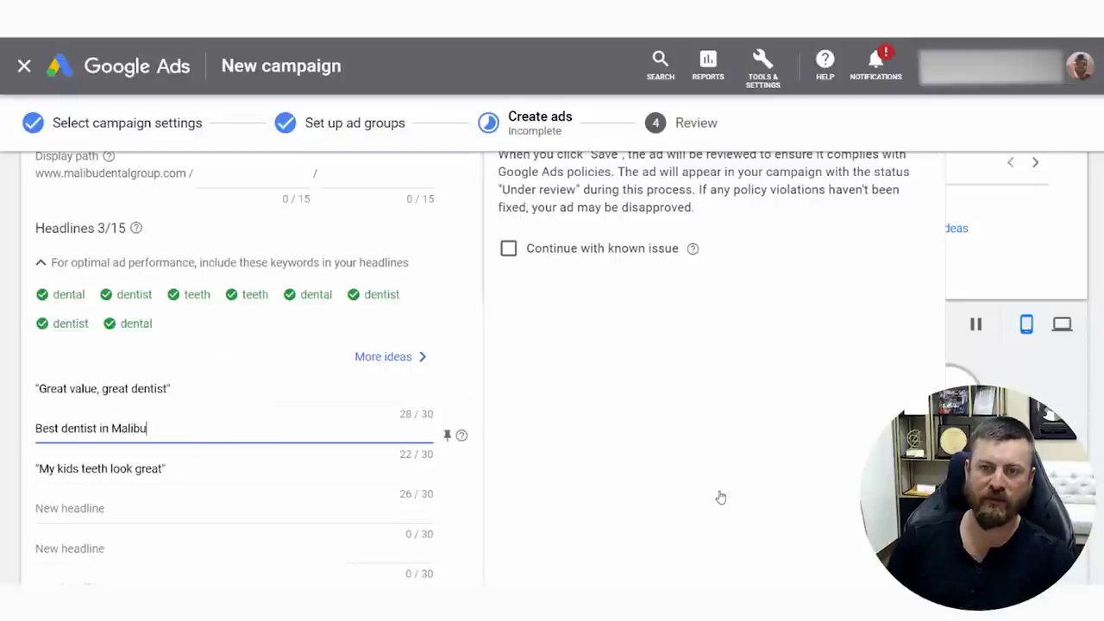
pyautogui.scroll(-6, 241, 466)
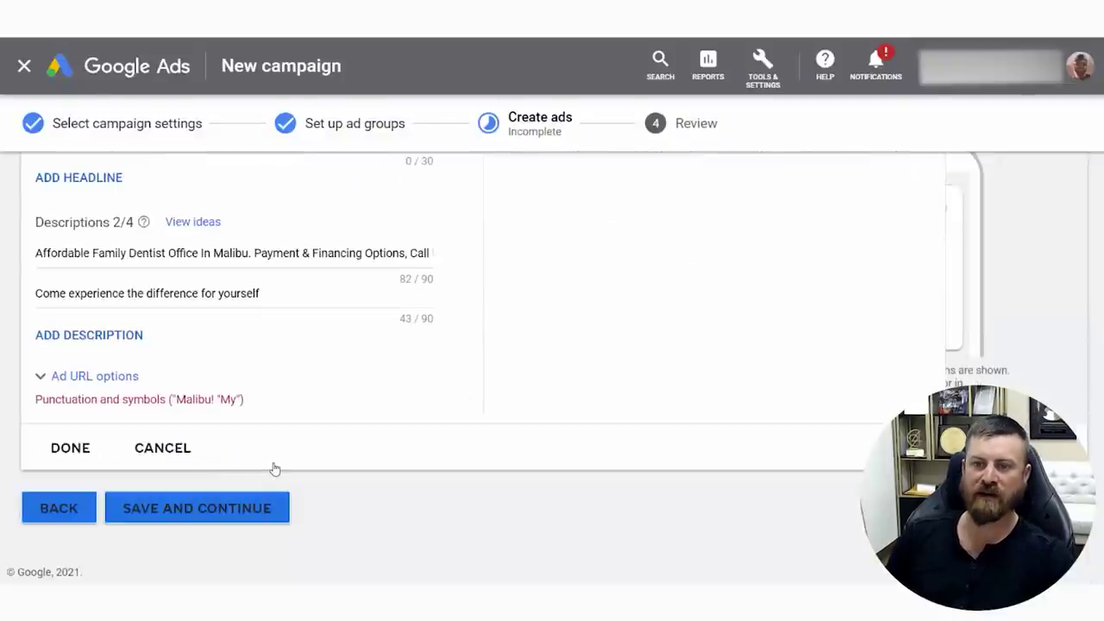
pyautogui.moveTo(203, 253); pyautogui.dragTo(595, 261)
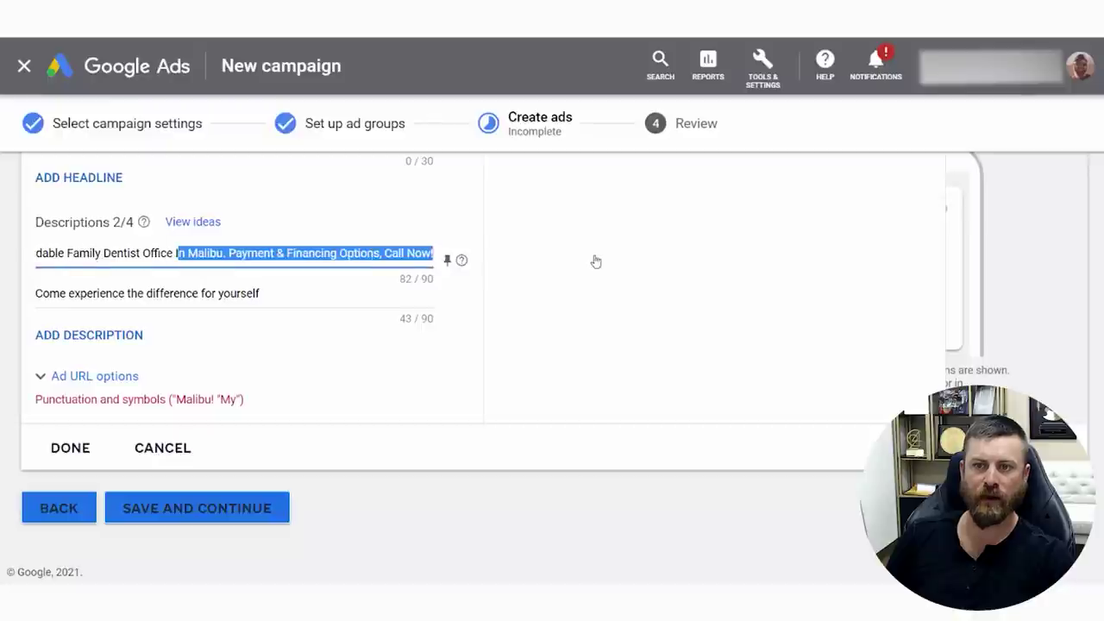
pyautogui.moveTo(522, 263); pyautogui.dragTo(401, 263)
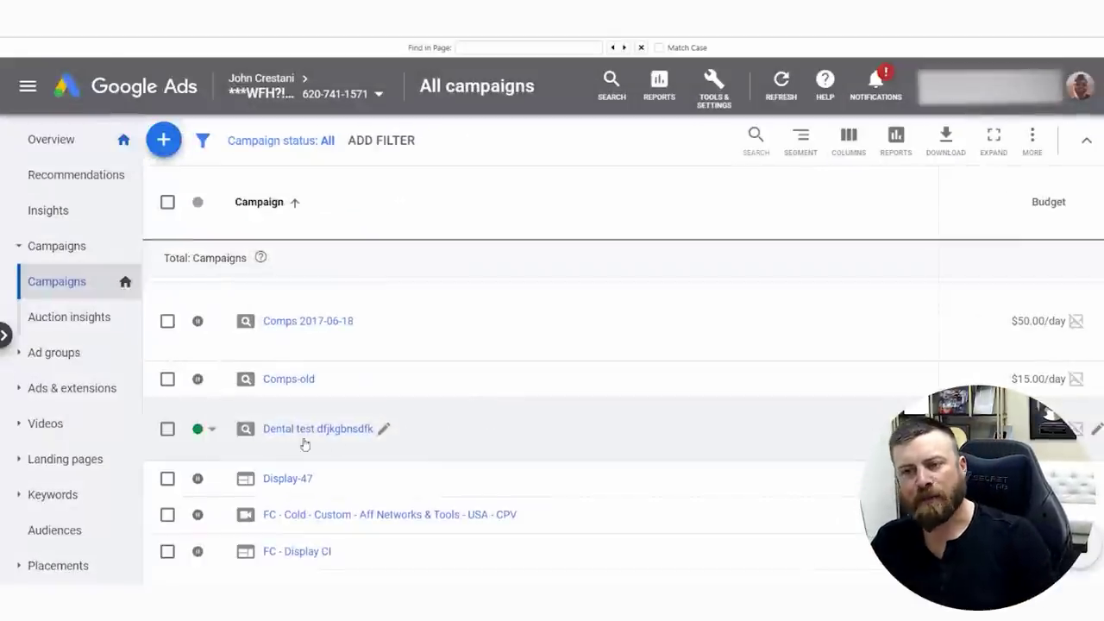
# - Open the Dental test dfjkgbnsdfk campaign from the campaign list and look through its available settings pages
pyautogui.moveTo(303, 444); pyautogui.dragTo(443, 448)
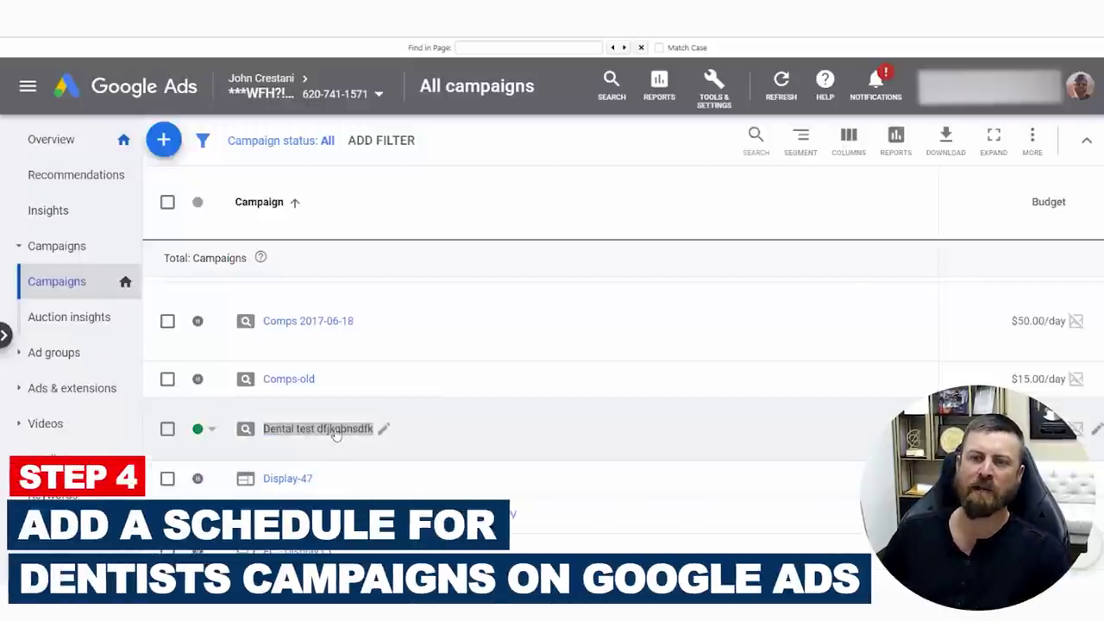
pyautogui.click(336, 428)
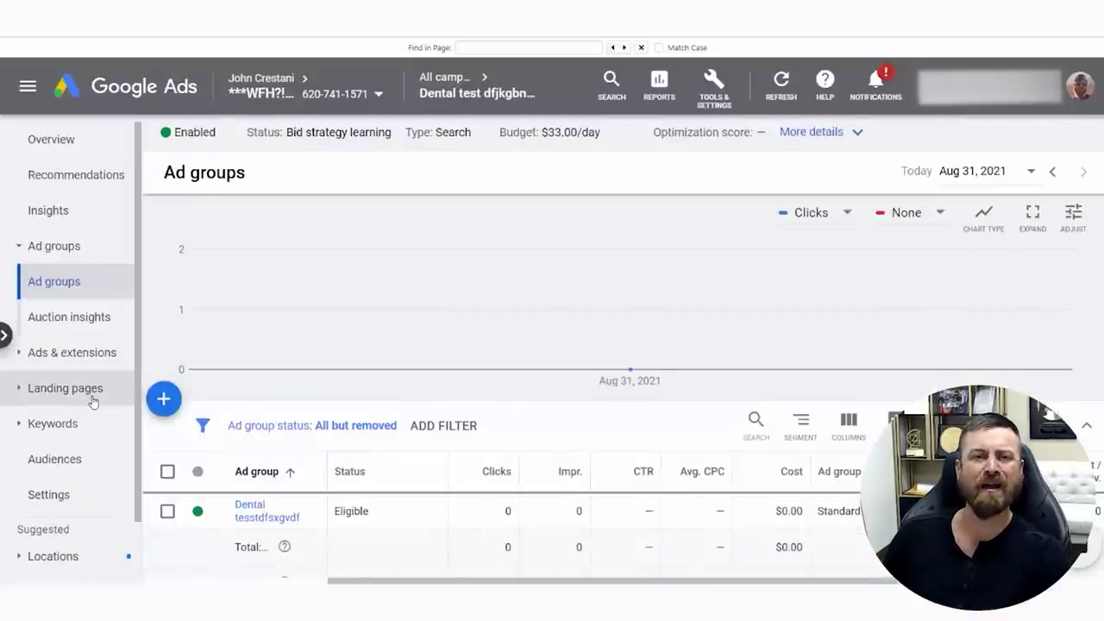
pyautogui.scroll(-2, 90, 400)
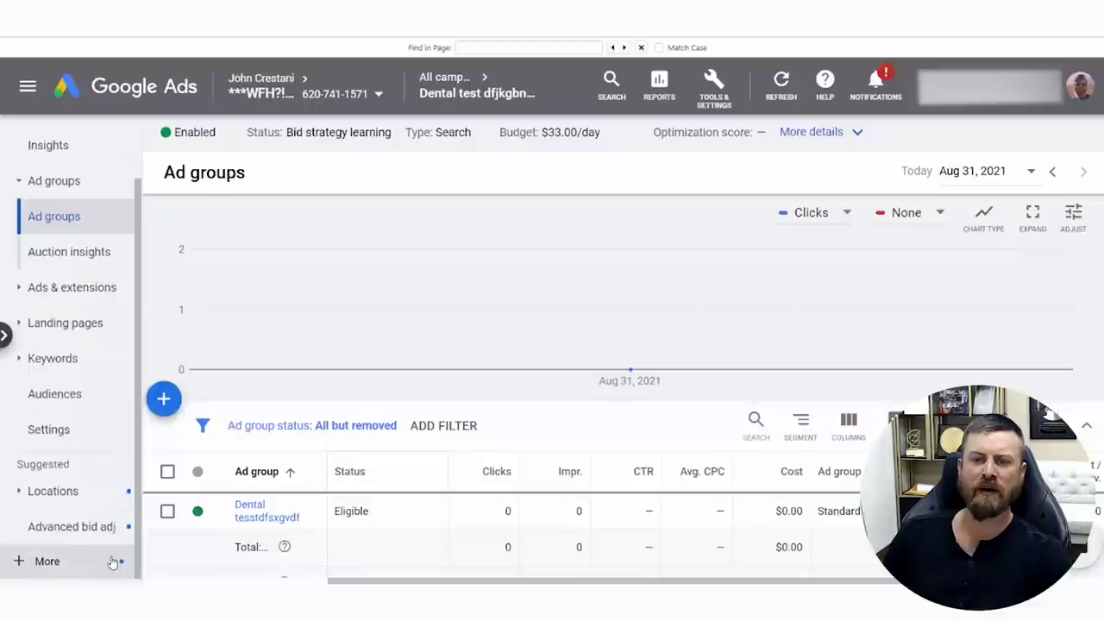
pyautogui.scroll(2, 86, 251)
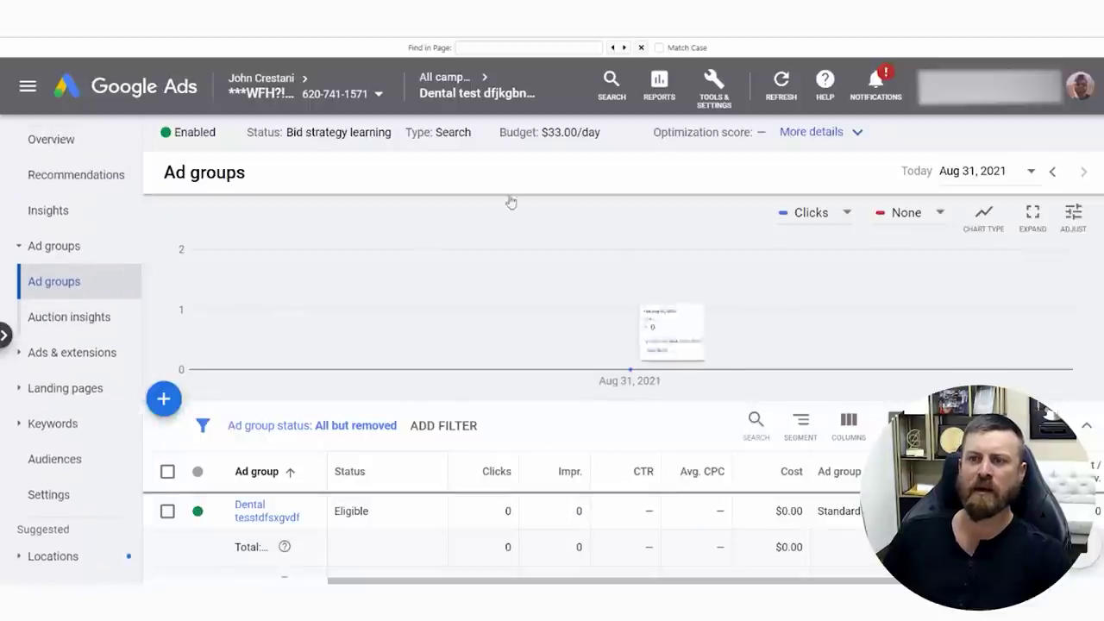
# - Expand the campaign's additional settings pages to reach Ad schedule and Devices
pyautogui.moveTo(550, 73); pyautogui.dragTo(403, 106)
pyautogui.moveTo(343, 197)
pyautogui.mouseDown()
pyautogui.moveTo(128, 580)
pyautogui.moveTo(87, 548)
pyautogui.mouseUp()
pyautogui.scroll(-2, 215, 500)
pyautogui.scroll(-2, 83, 529)
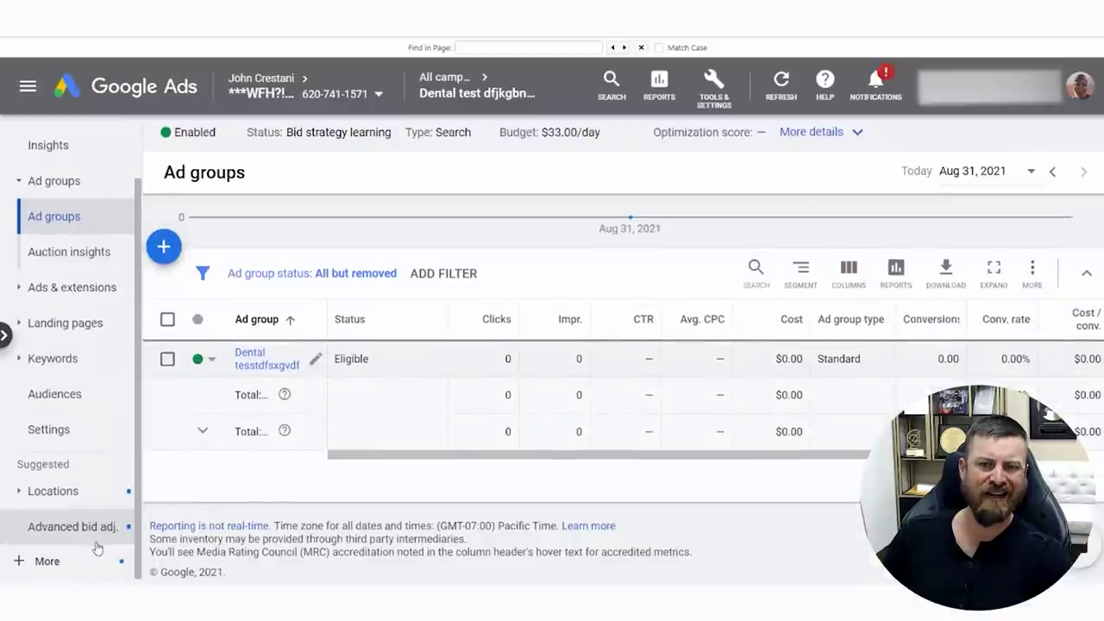
pyautogui.moveTo(57, 538)
pyautogui.mouseDown()
pyautogui.moveTo(4, 547)
pyautogui.moveTo(33, 544)
pyautogui.moveTo(5, 569)
pyautogui.moveTo(17, 576)
pyautogui.moveTo(36, 560)
pyautogui.mouseUp()
pyautogui.moveTo(391, 421)
pyautogui.mouseDown()
pyautogui.moveTo(81, 481)
pyautogui.moveTo(95, 522)
pyautogui.mouseUp()
pyautogui.moveTo(69, 473)
pyautogui.mouseDown()
pyautogui.moveTo(90, 507)
pyautogui.moveTo(157, 494)
pyautogui.mouseUp()
pyautogui.moveTo(53, 517); pyautogui.dragTo(95, 503)
pyautogui.click(43, 561)
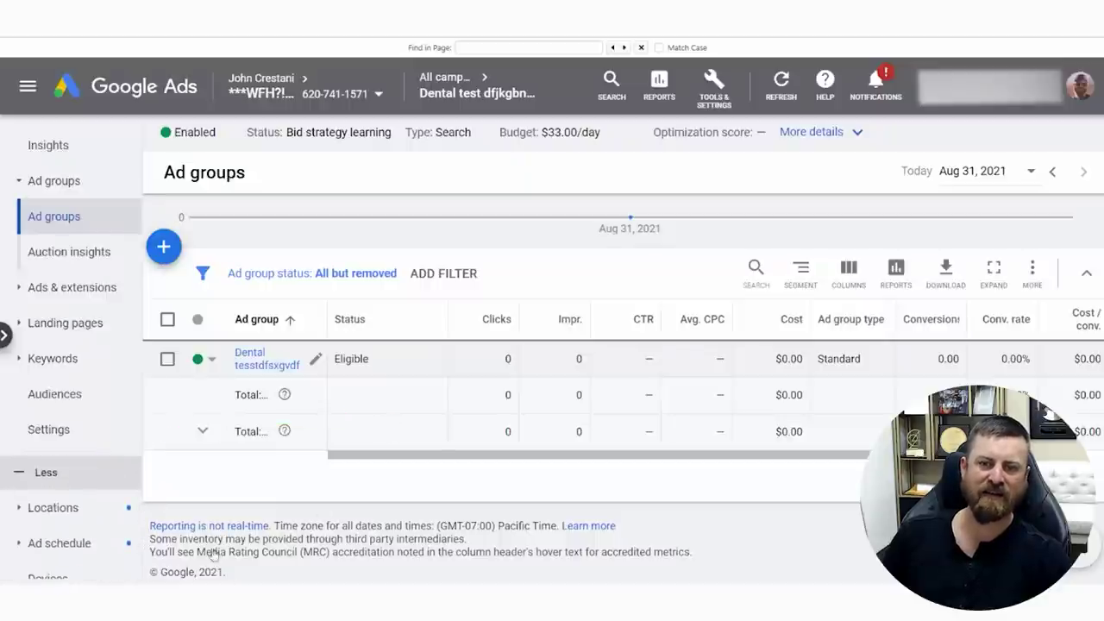
pyautogui.scroll(-2, 99, 397)
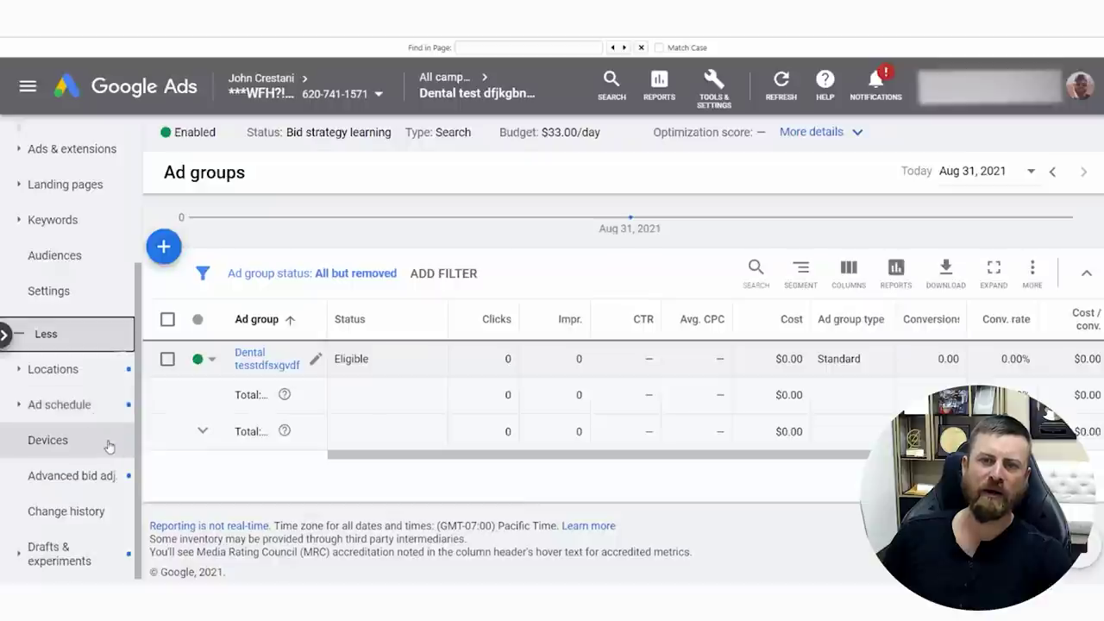
pyautogui.moveTo(97, 431)
pyautogui.mouseDown()
pyautogui.moveTo(18, 461)
pyautogui.moveTo(119, 423)
pyautogui.moveTo(2, 466)
pyautogui.moveTo(82, 419)
pyautogui.moveTo(9, 466)
pyautogui.moveTo(15, 442)
pyautogui.mouseUp()
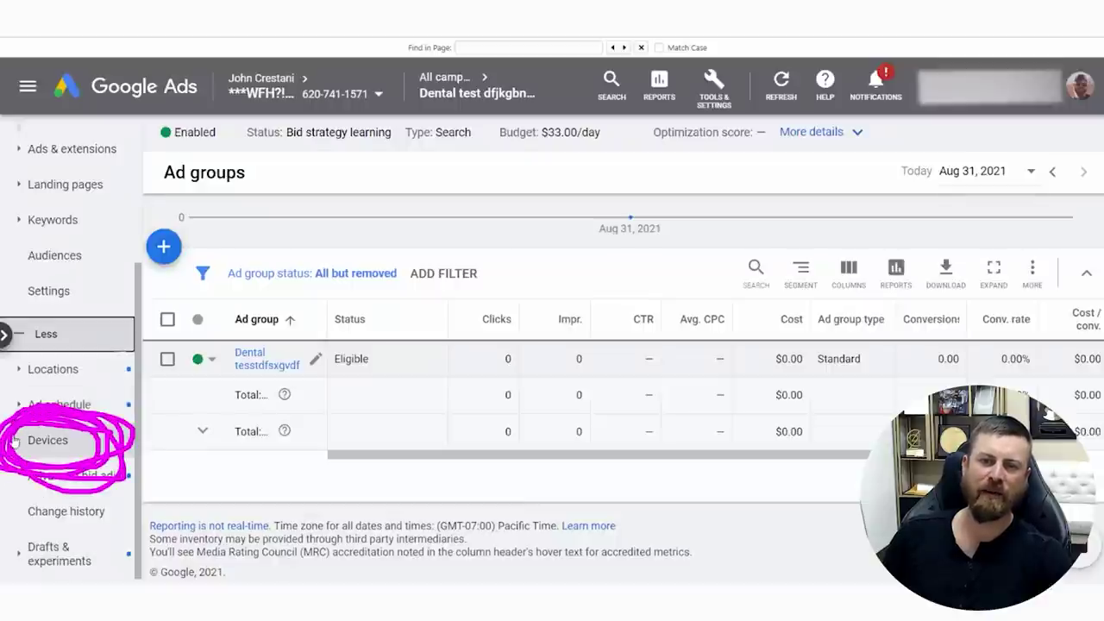
pyautogui.press('Escape')
pyautogui.moveTo(68, 385)
pyautogui.mouseDown()
pyautogui.moveTo(148, 414)
pyautogui.moveTo(34, 388)
pyautogui.moveTo(34, 373)
pyautogui.moveTo(92, 415)
pyautogui.mouseUp()
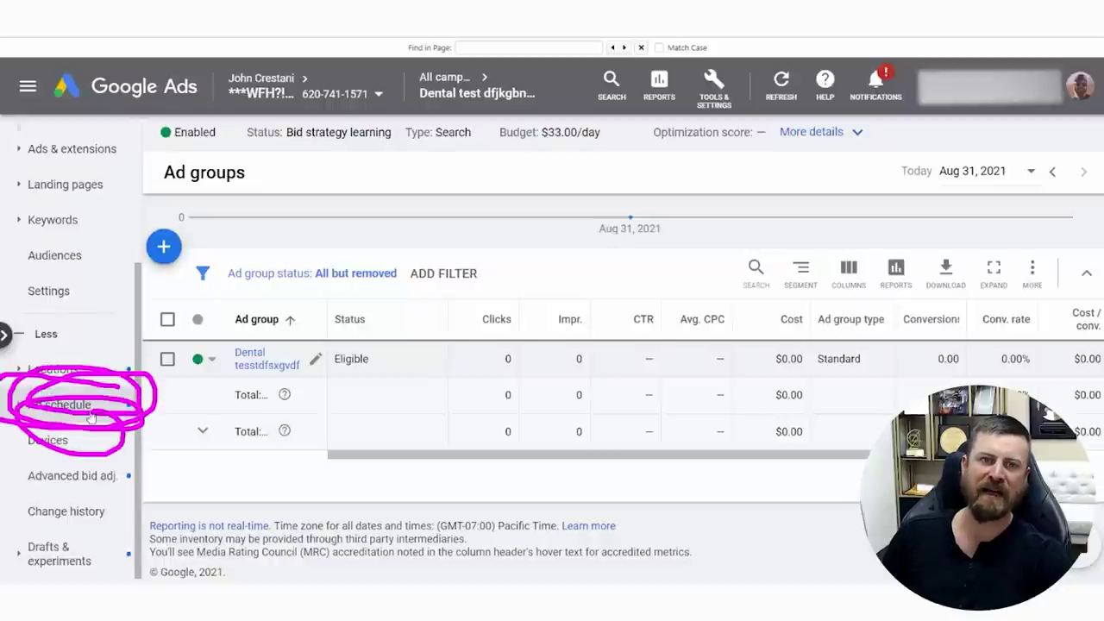
pyautogui.press('Escape')
pyautogui.moveTo(569, 388)
pyautogui.mouseDown()
pyautogui.moveTo(157, 366)
pyautogui.moveTo(343, 486)
pyautogui.mouseUp()
pyautogui.click(343, 484)
pyautogui.moveTo(661, 410)
pyautogui.mouseDown()
pyautogui.moveTo(129, 398)
pyautogui.moveTo(194, 423)
pyautogui.moveTo(168, 392)
pyautogui.moveTo(185, 414)
pyautogui.mouseUp()
pyautogui.press('Escape')
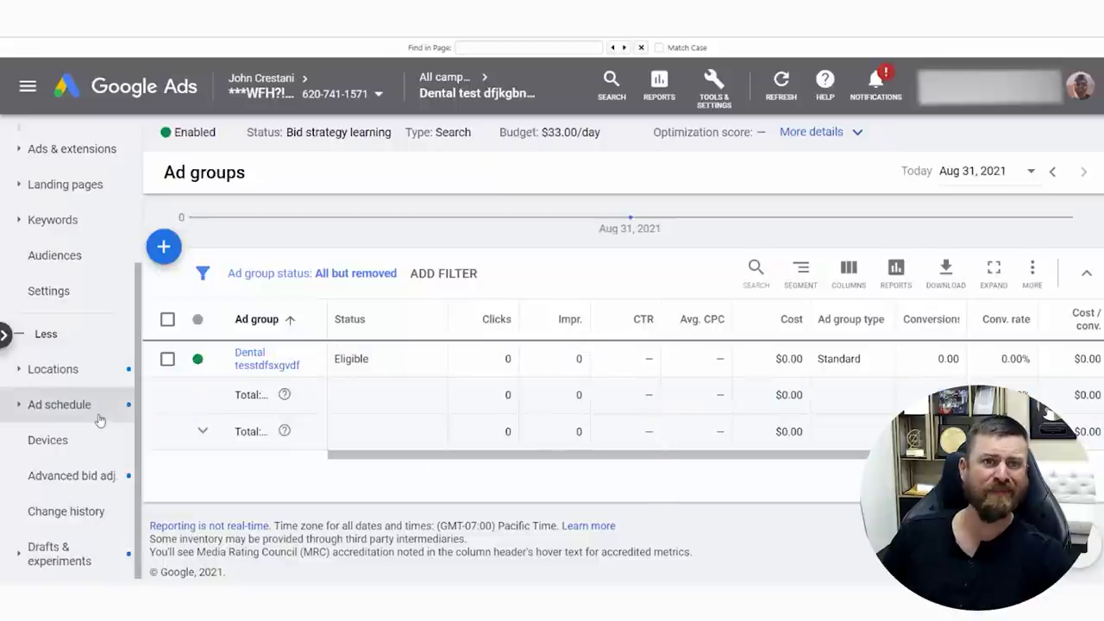
# - Open the campaign's Devices page and locate the bid adjustments for computers and tablets
pyautogui.click(52, 440)
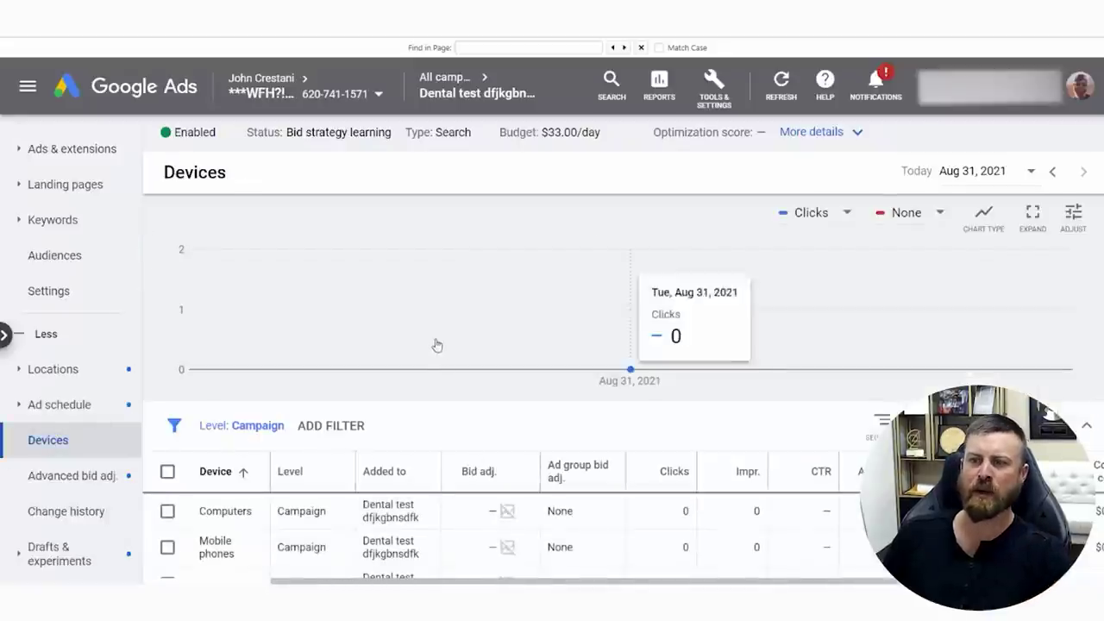
pyautogui.moveTo(95, 433); pyautogui.dragTo(60, 431)
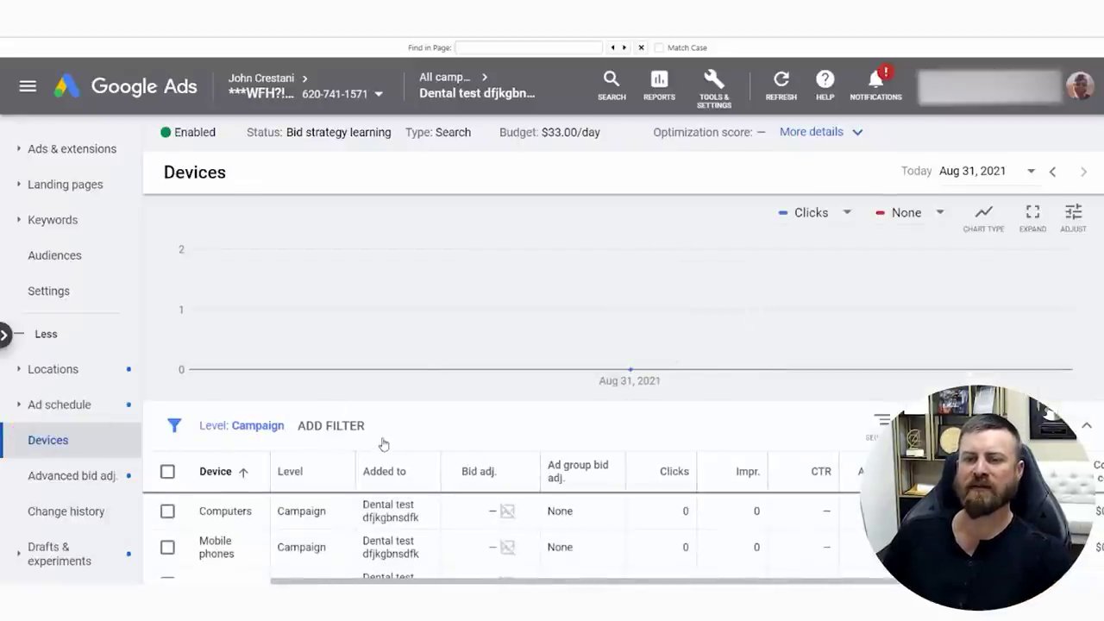
pyautogui.scroll(-2, 382, 443)
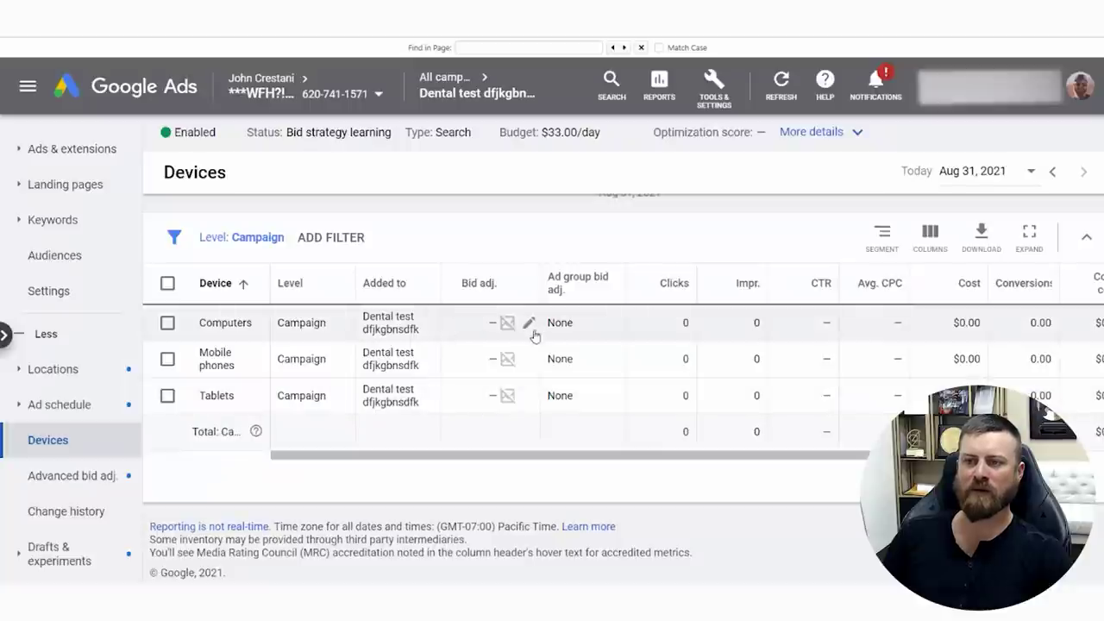
pyautogui.moveTo(236, 307)
pyautogui.mouseDown()
pyautogui.moveTo(330, 317)
pyautogui.moveTo(148, 305)
pyautogui.mouseUp()
pyautogui.moveTo(186, 378)
pyautogui.mouseDown()
pyautogui.moveTo(267, 405)
pyautogui.moveTo(114, 440)
pyautogui.mouseUp()
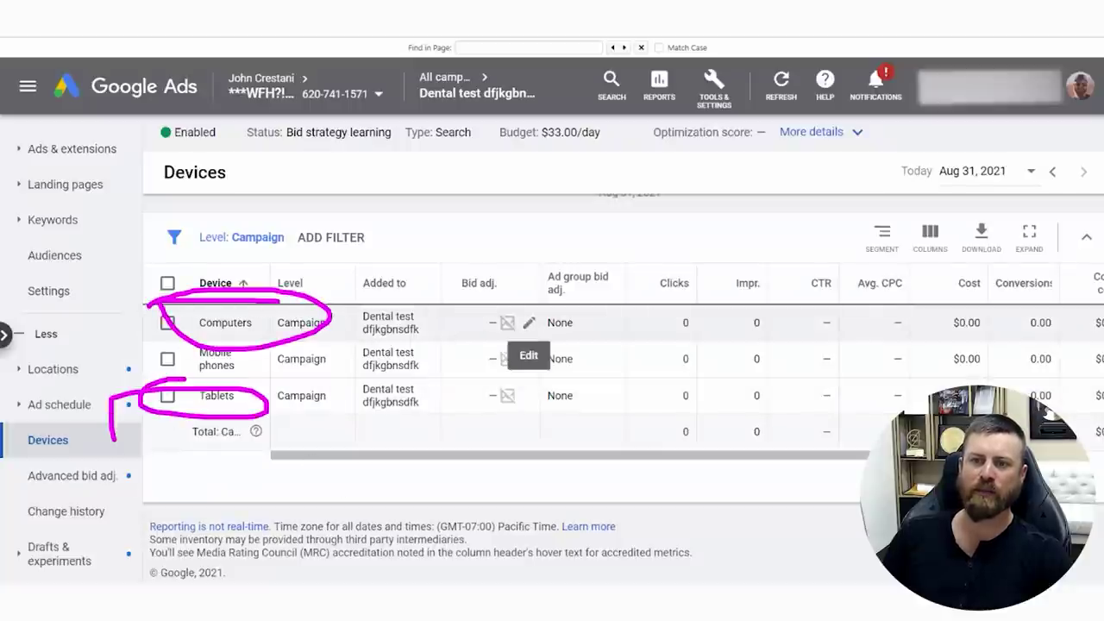
# - Decrease the campaign's bid adjustment for Computers by 100% and save it
pyautogui.click(527, 322)
pyautogui.click(544, 363)
pyautogui.click(497, 409)
pyautogui.write('100')
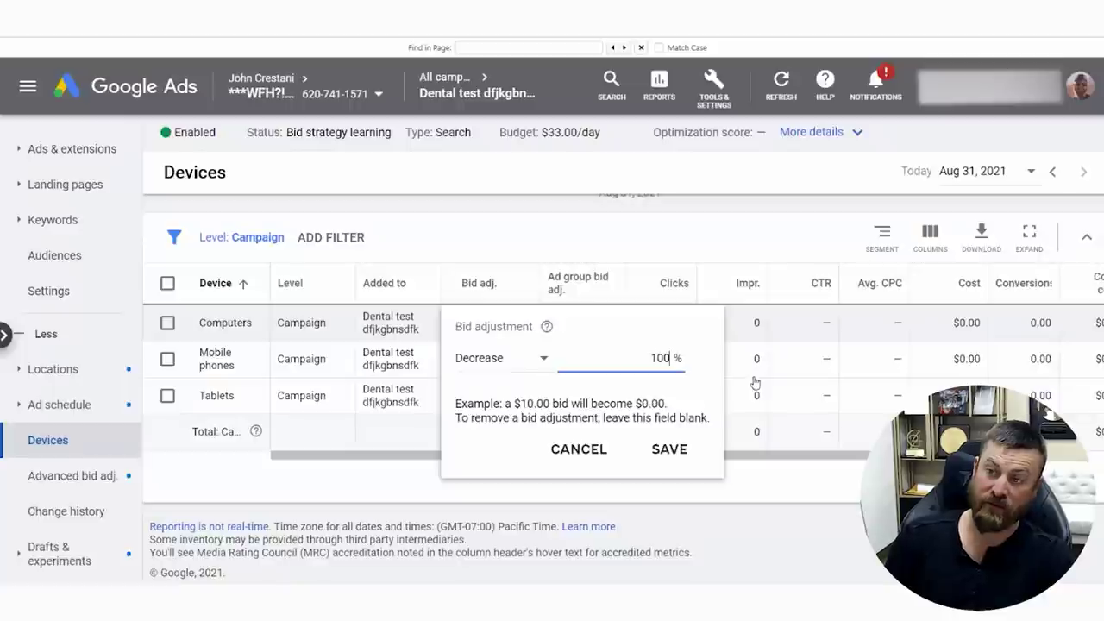
pyautogui.click(496, 362)
pyautogui.moveTo(528, 399)
pyautogui.mouseDown()
pyautogui.moveTo(490, 444)
pyautogui.moveTo(483, 415)
pyautogui.mouseUp()
pyautogui.moveTo(635, 339)
pyautogui.mouseDown()
pyautogui.moveTo(713, 377)
pyautogui.moveTo(618, 345)
pyautogui.mouseUp()
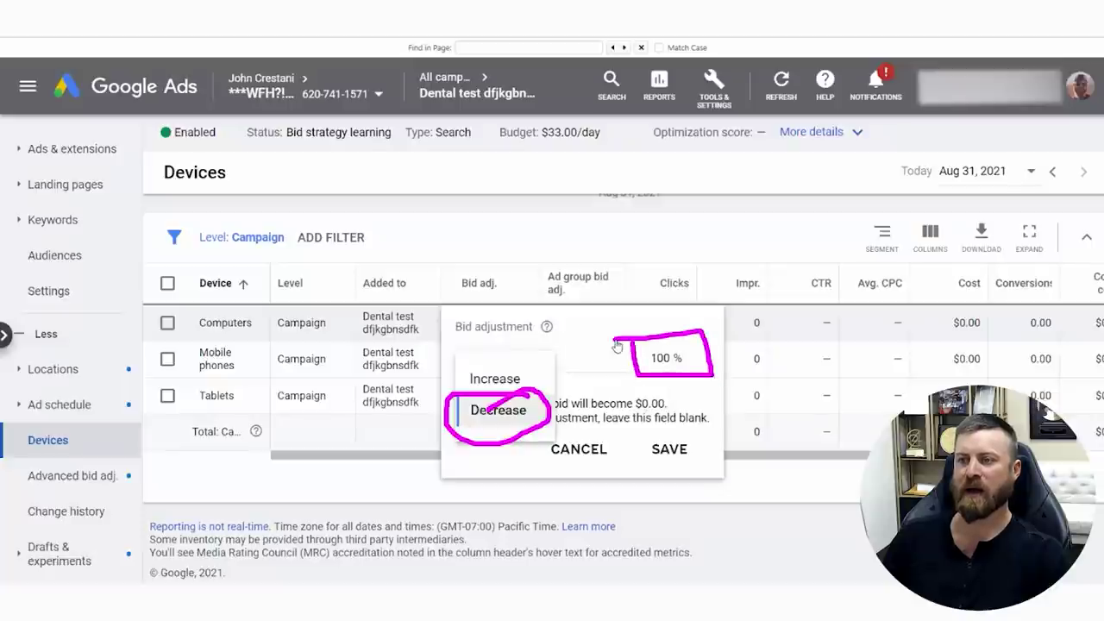
pyautogui.click(522, 412)
pyautogui.click(676, 457)
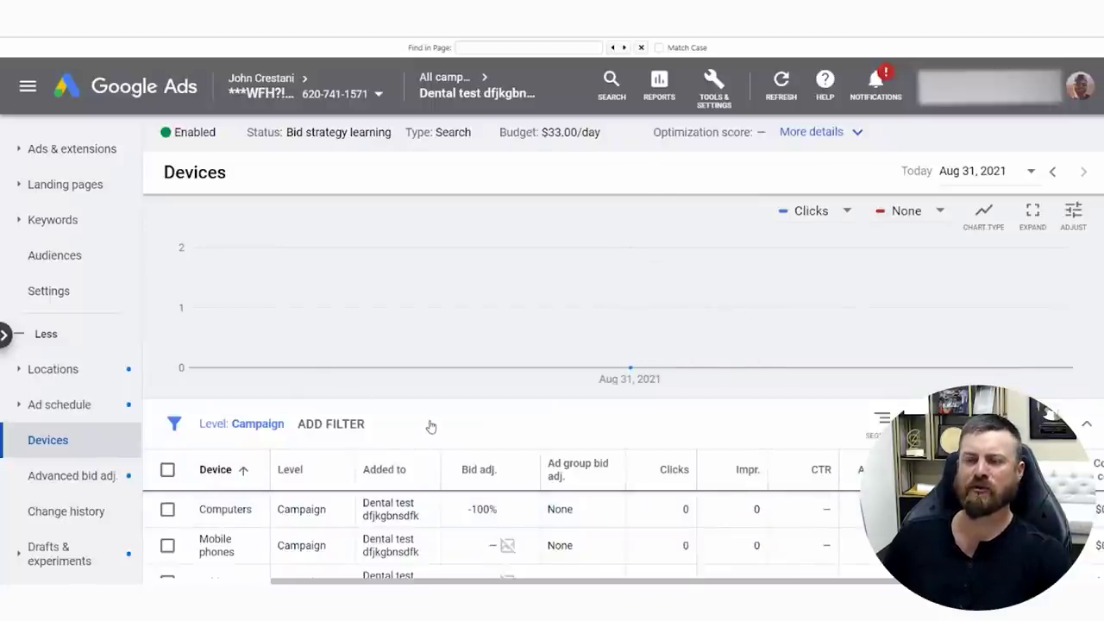
# - Decrease the campaign's bid adjustment for Tablets by 100%, save it and check the device table
pyautogui.scroll(-2, 431, 422)
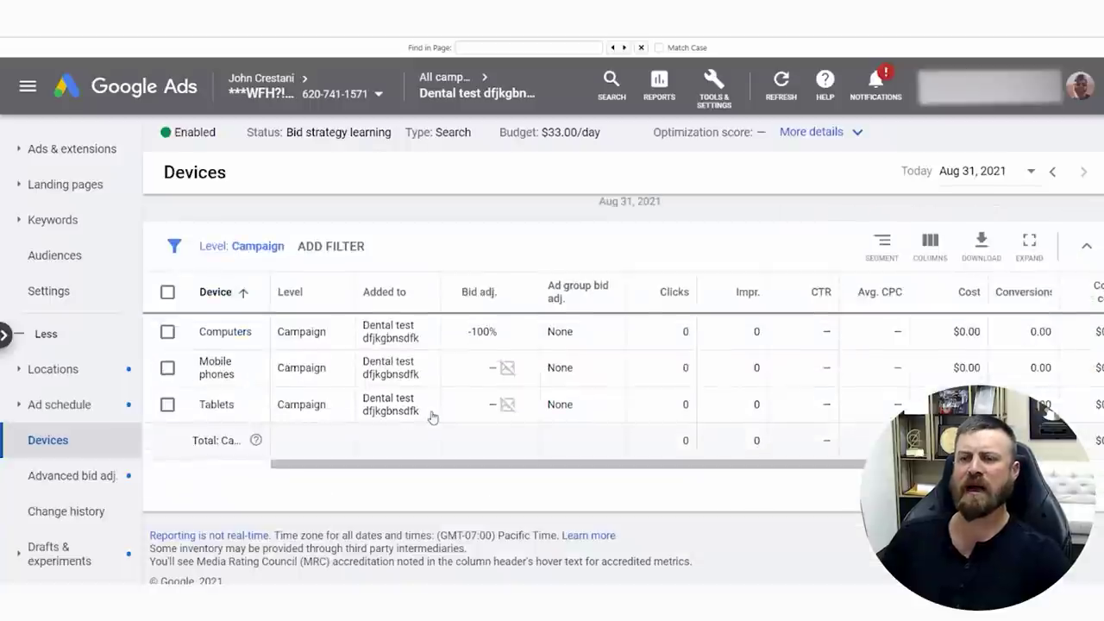
pyautogui.click(492, 407)
pyautogui.click(505, 452)
pyautogui.click(512, 501)
pyautogui.write('100')
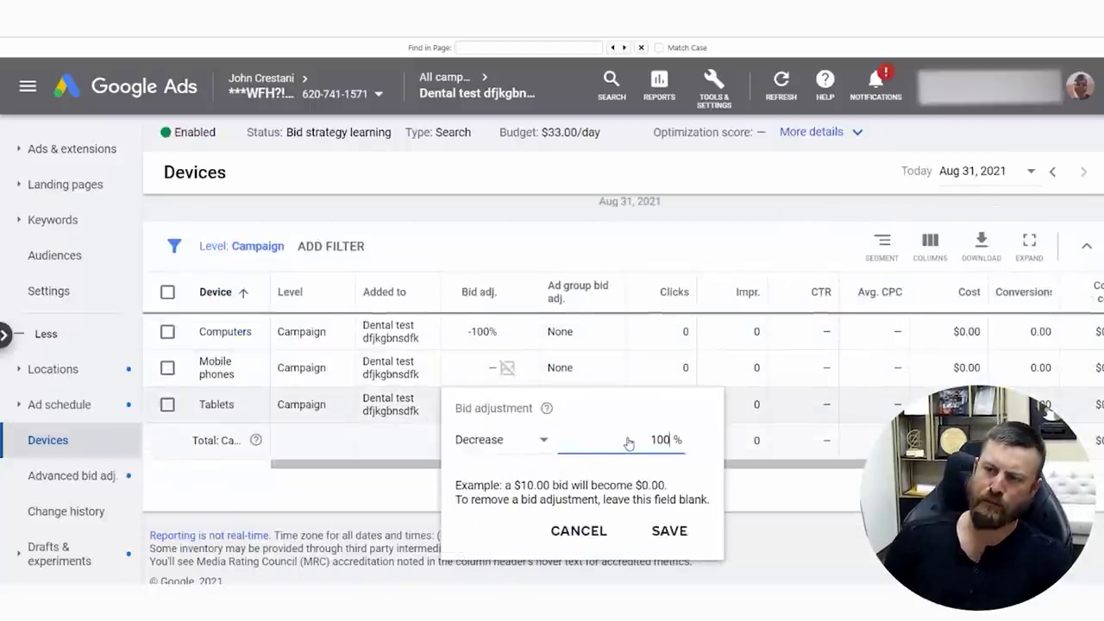
pyautogui.press('Return')
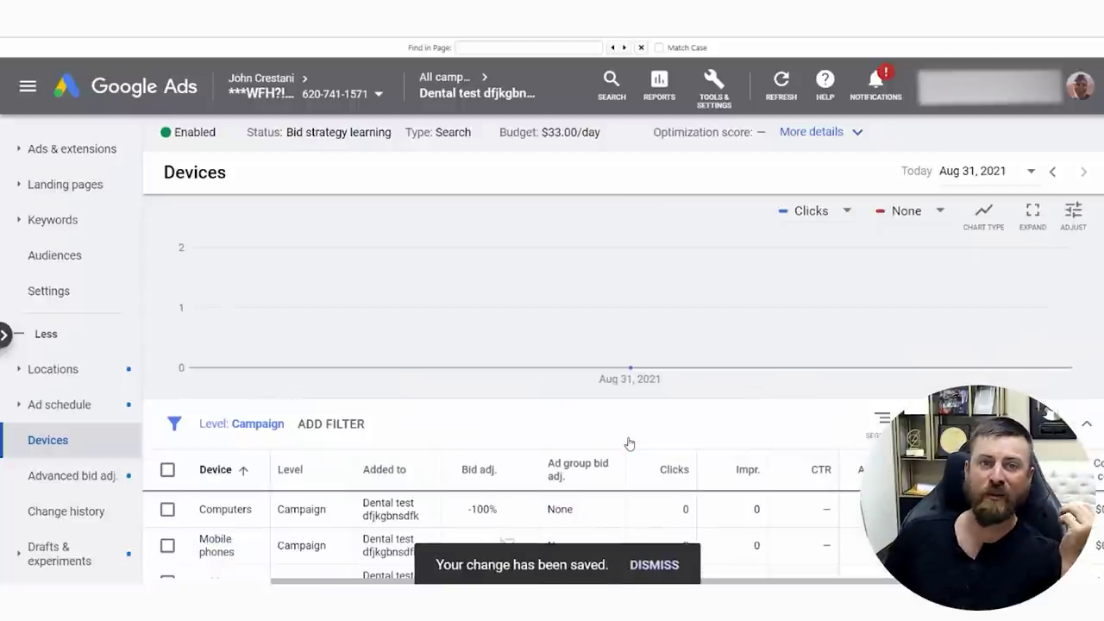
pyautogui.scroll(-2, 535, 426)
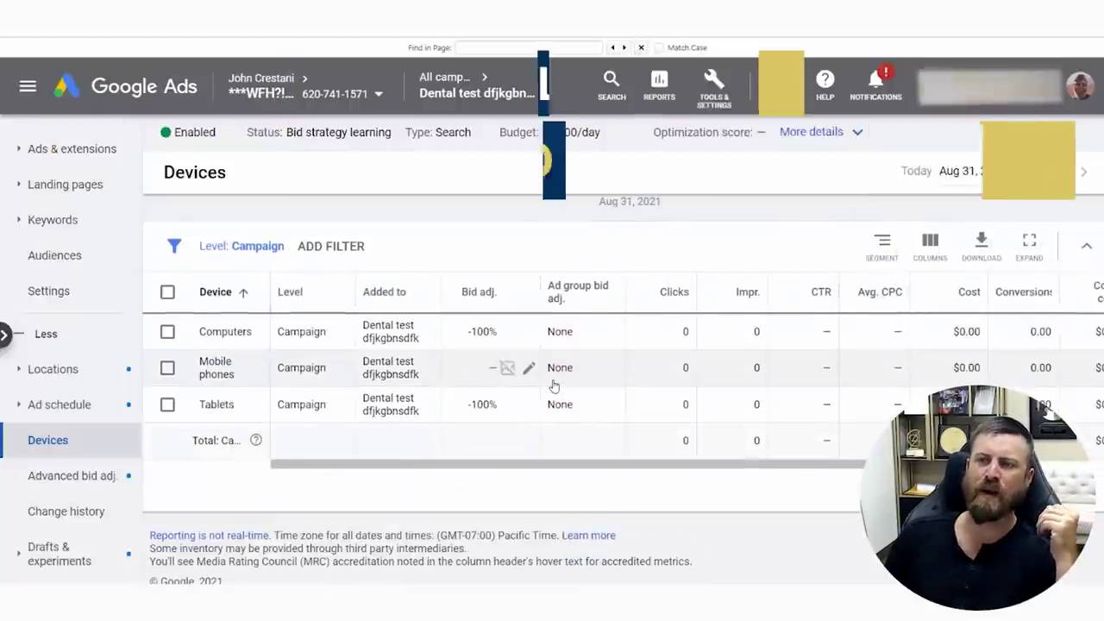
pyautogui.moveTo(226, 376); pyautogui.dragTo(231, 377)
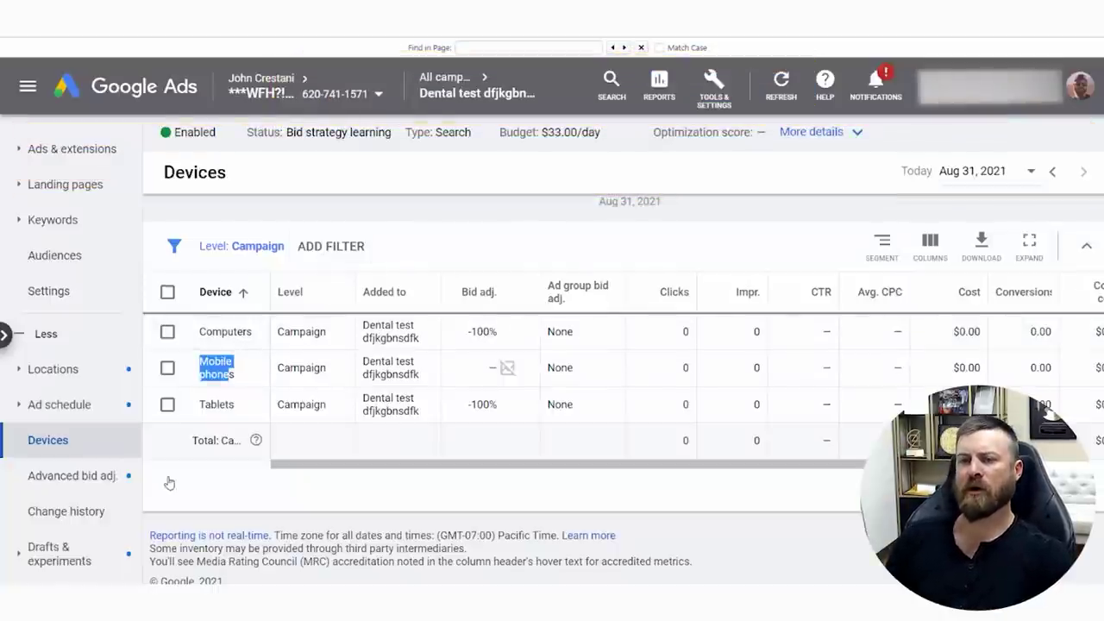
pyautogui.hotkey('ctrl', '2')
pyautogui.moveTo(131, 387)
pyautogui.mouseDown()
pyautogui.moveTo(2, 389)
pyautogui.moveTo(56, 432)
pyautogui.mouseUp()
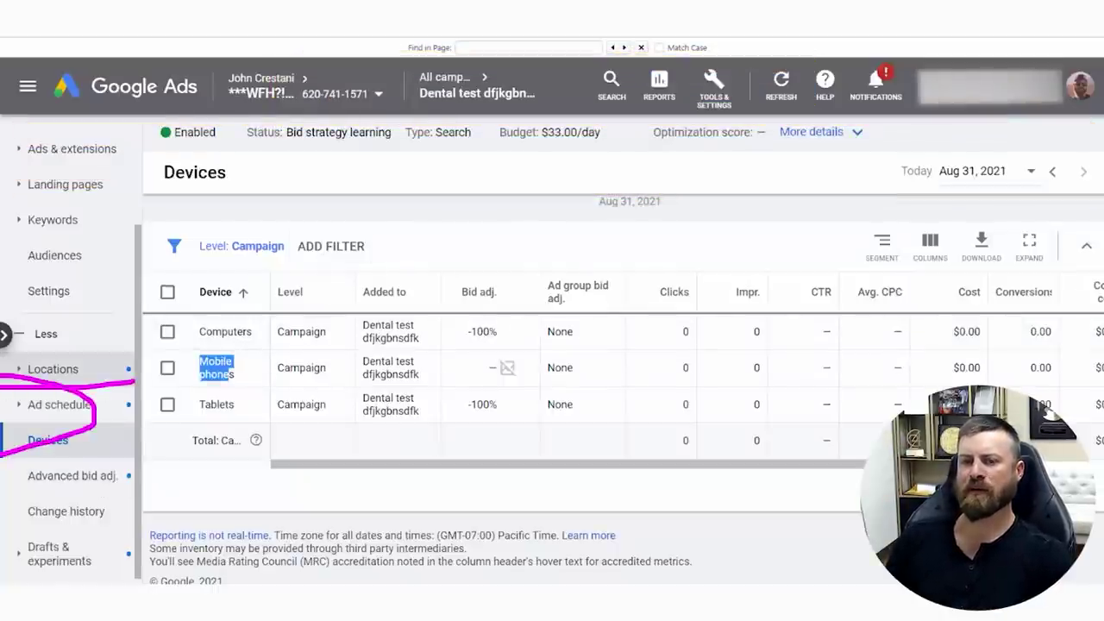
pyautogui.press('Escape')
# - Open the campaign's Ad schedule page and look over the weekly grid and its schedule editor without saving changes
pyautogui.click(59, 404)
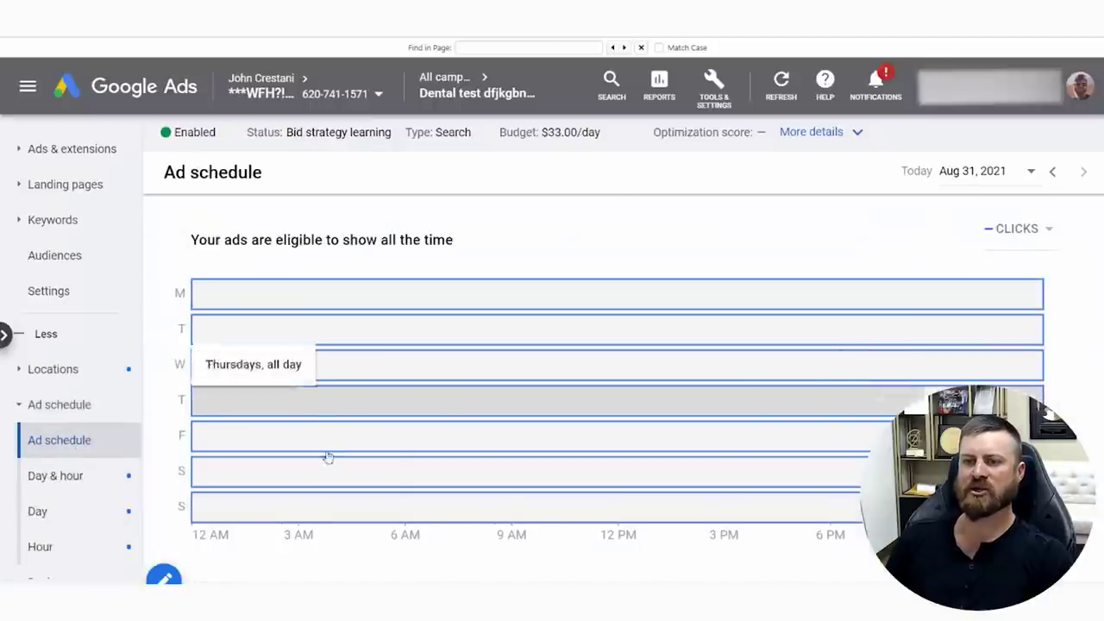
pyautogui.scroll(-3, 472, 477)
pyautogui.scroll(3, 451, 456)
pyautogui.scroll(-3, 603, 480)
pyautogui.click(627, 471)
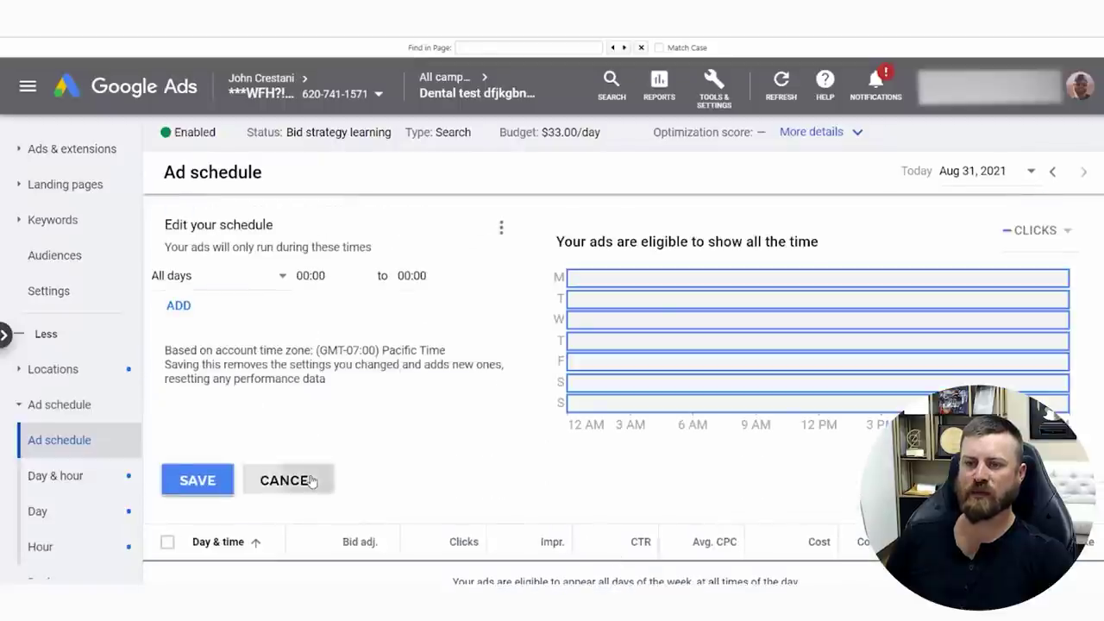
pyautogui.click(314, 480)
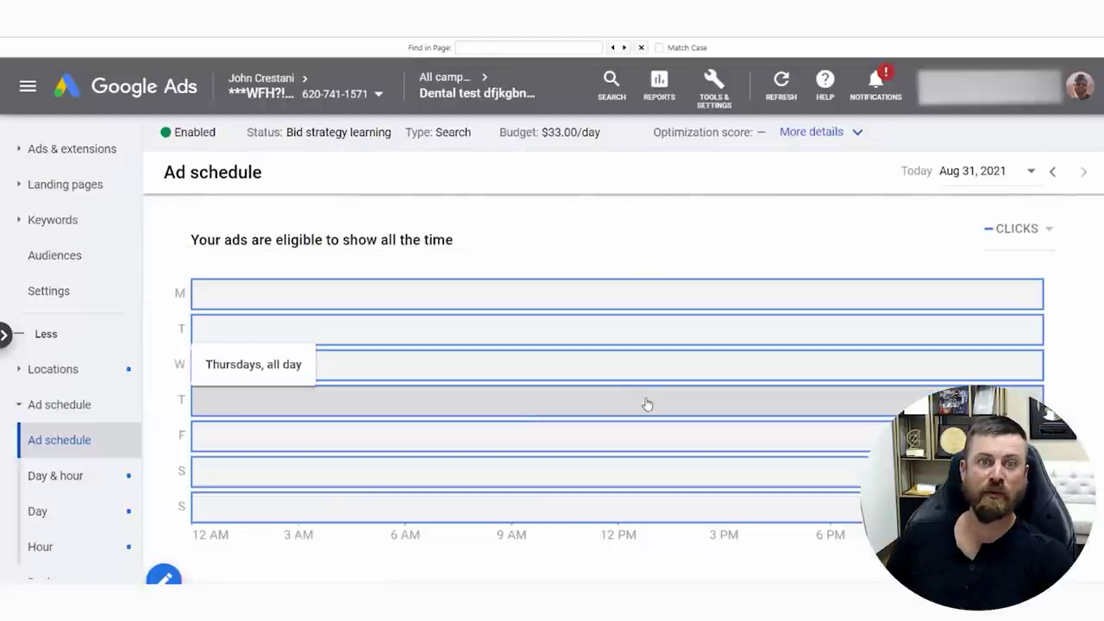
# - Edit the ad schedule to cover Mondays - Fridays with a start time of 08:30
pyautogui.moveTo(722, 450)
pyautogui.mouseDown()
pyautogui.moveTo(680, 497)
pyautogui.moveTo(672, 402)
pyautogui.moveTo(486, 471)
pyautogui.moveTo(588, 488)
pyautogui.mouseUp()
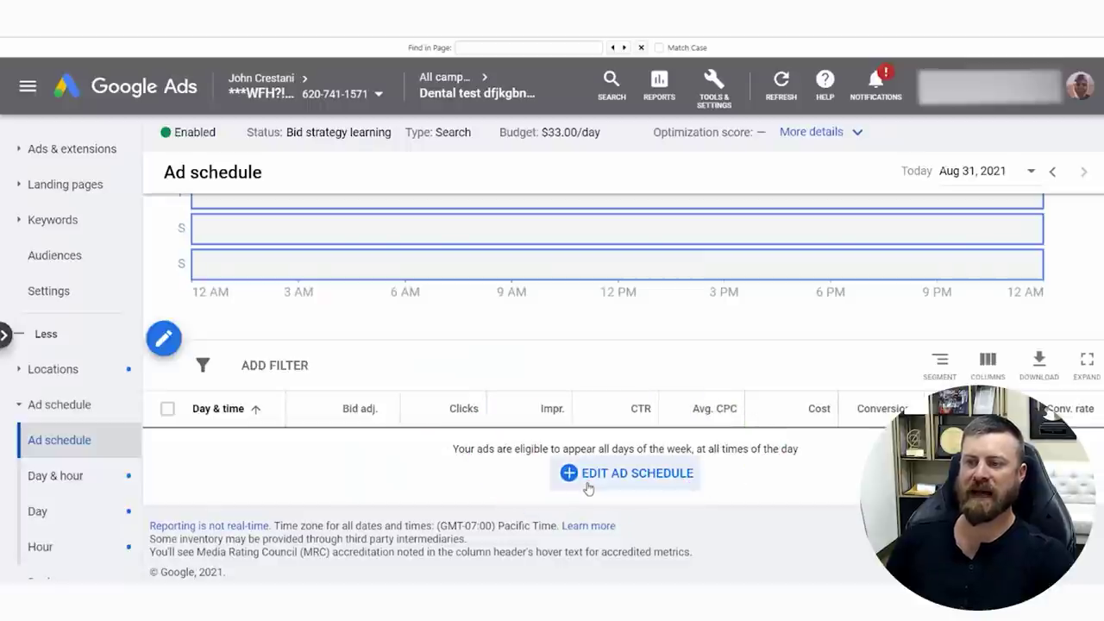
pyautogui.click(586, 484)
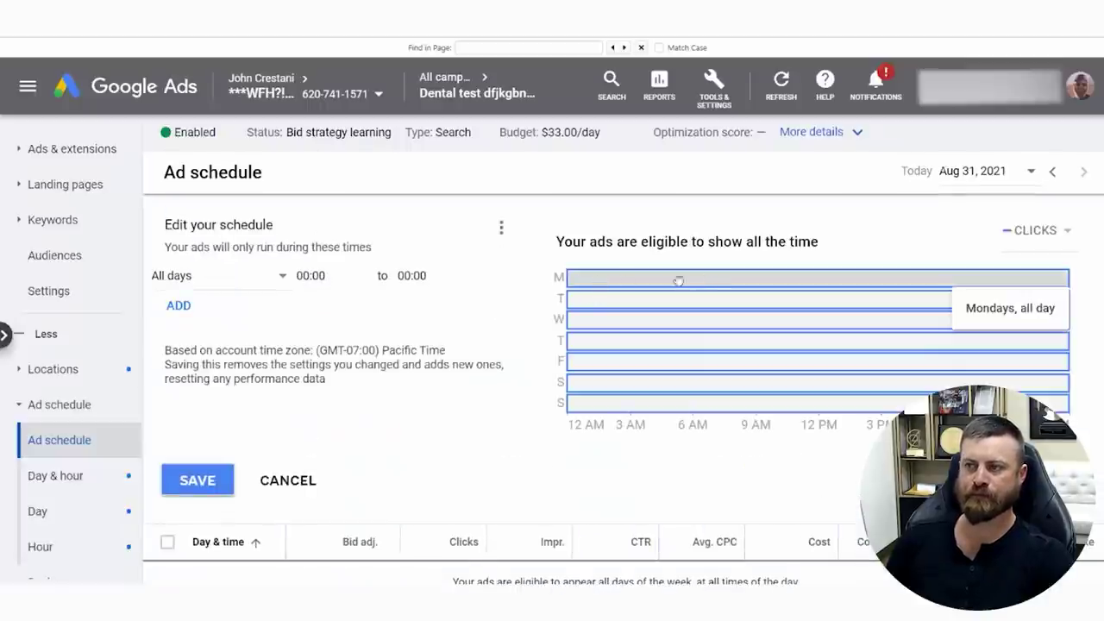
pyautogui.click(265, 277)
pyautogui.click(253, 328)
pyautogui.click(336, 278)
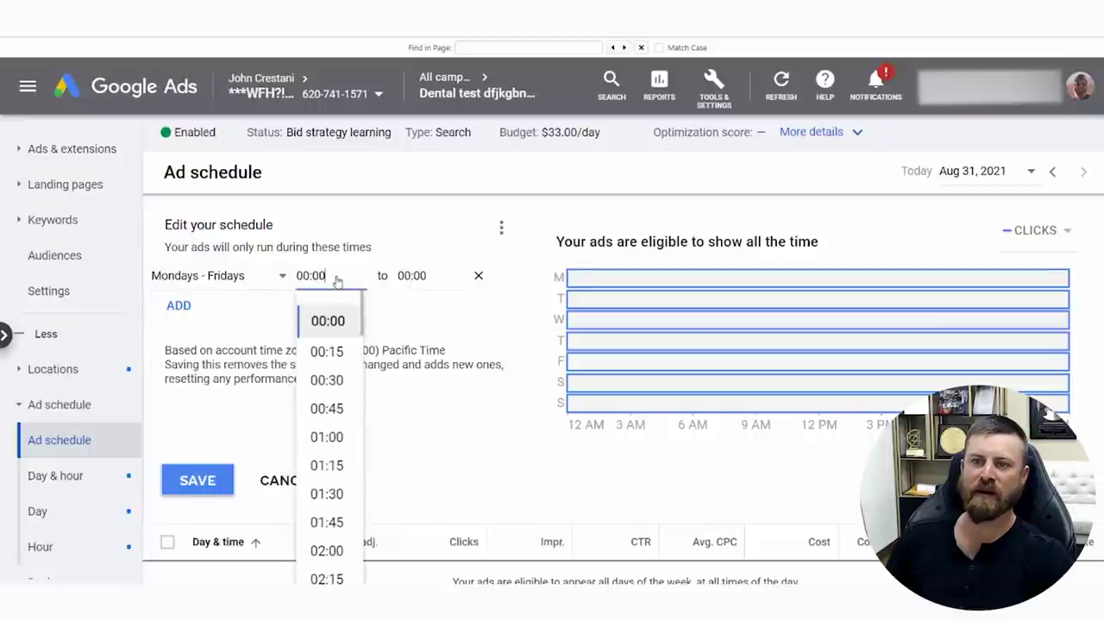
pyautogui.scroll(-9, 345, 491)
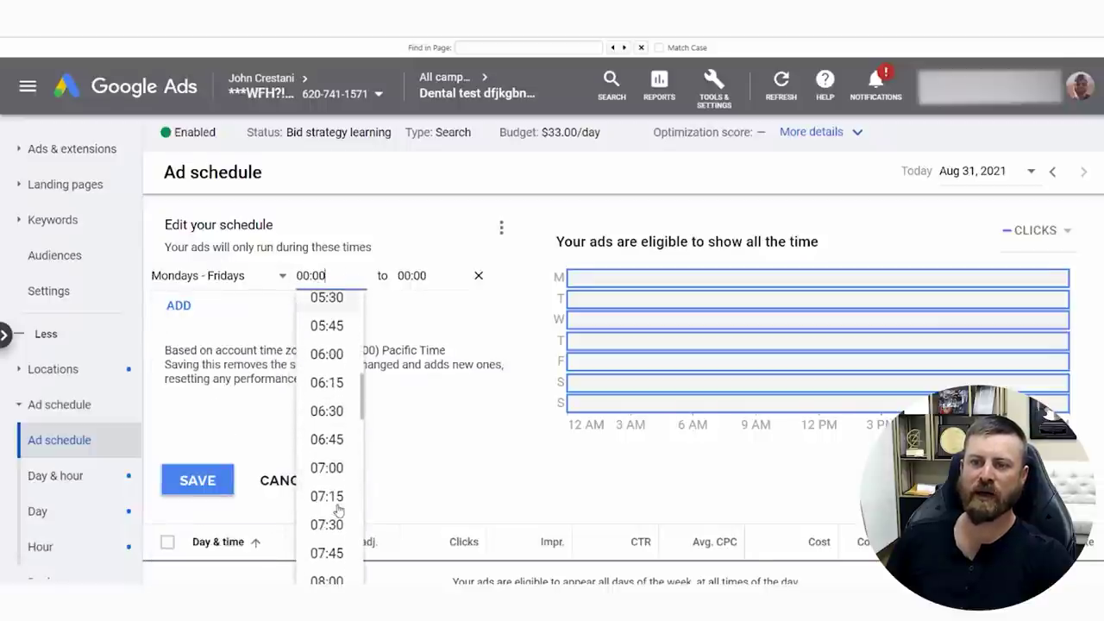
pyautogui.click(326, 460)
# - Set the weekday schedule's end time to 06:30 and try to save the ad schedule
pyautogui.click(427, 278)
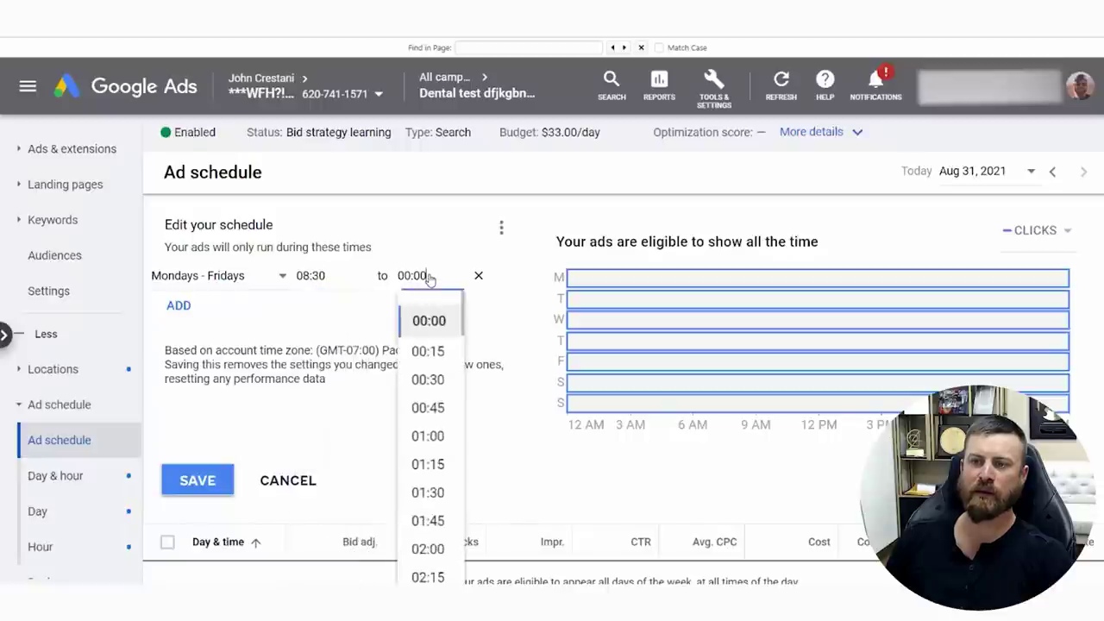
pyautogui.scroll(-6, 435, 449)
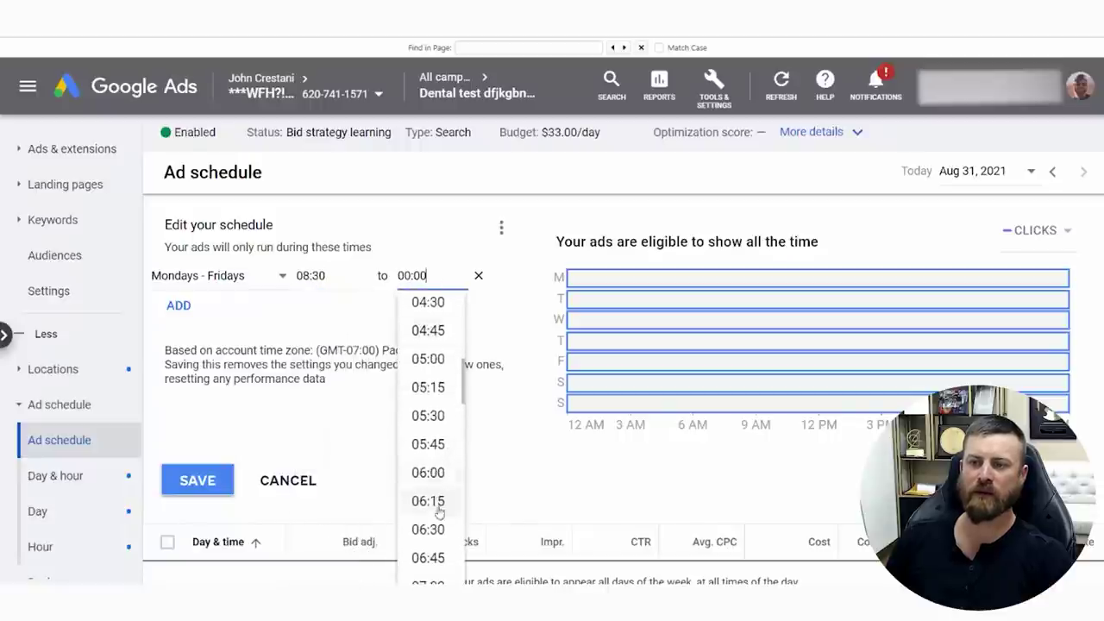
pyautogui.click(423, 540)
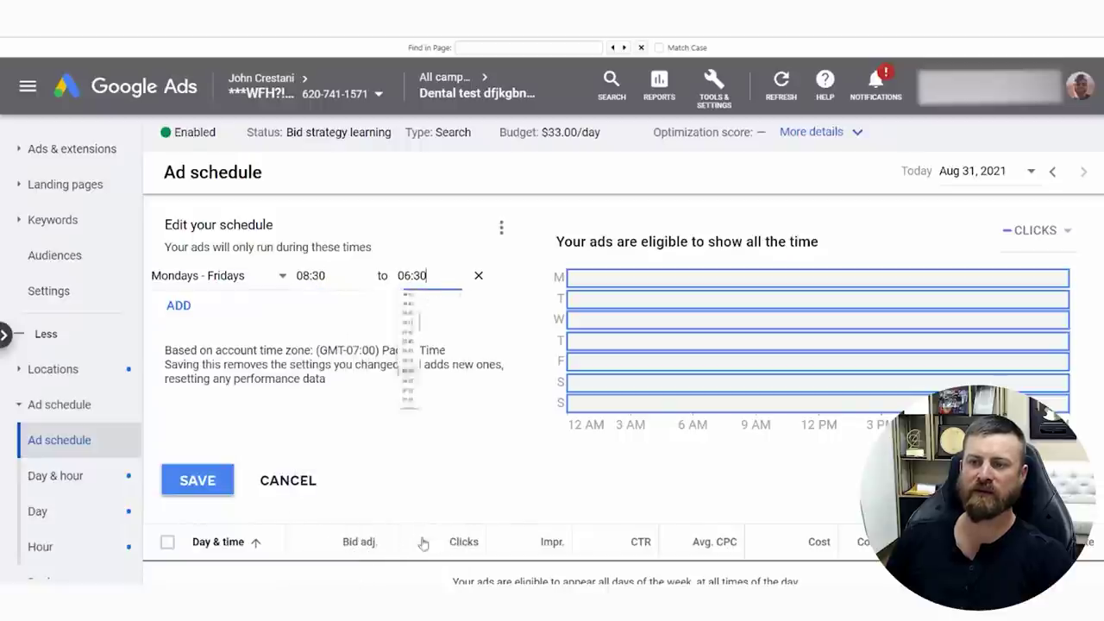
pyautogui.moveTo(271, 424)
pyautogui.mouseDown()
pyautogui.moveTo(153, 493)
pyautogui.moveTo(169, 518)
pyautogui.mouseUp()
pyautogui.click(195, 485)
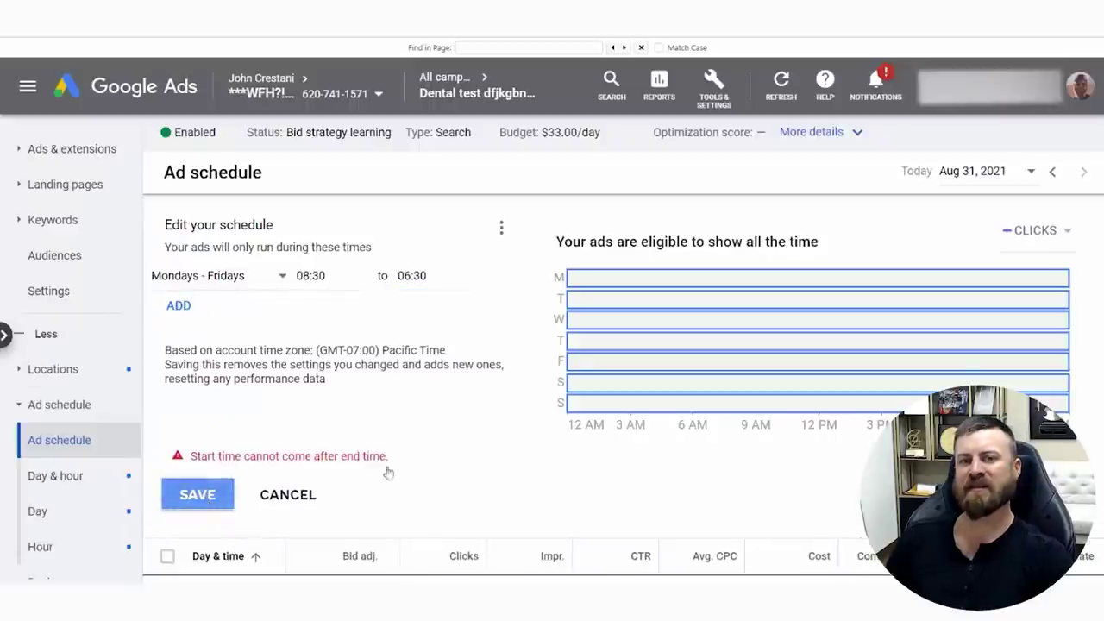
# - Set the weekday schedule's end time to 4:30 PM and save the ad schedule
pyautogui.moveTo(226, 457); pyautogui.dragTo(279, 456)
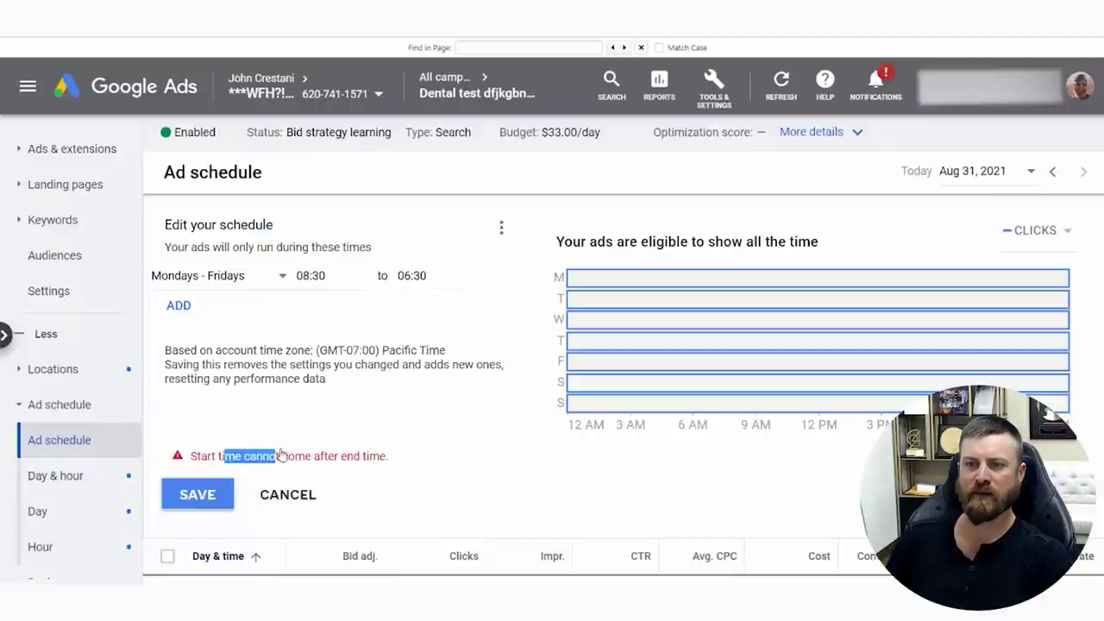
pyautogui.click(444, 279)
pyautogui.scroll(-12, 447, 475)
pyautogui.click(438, 565)
pyautogui.click(197, 494)
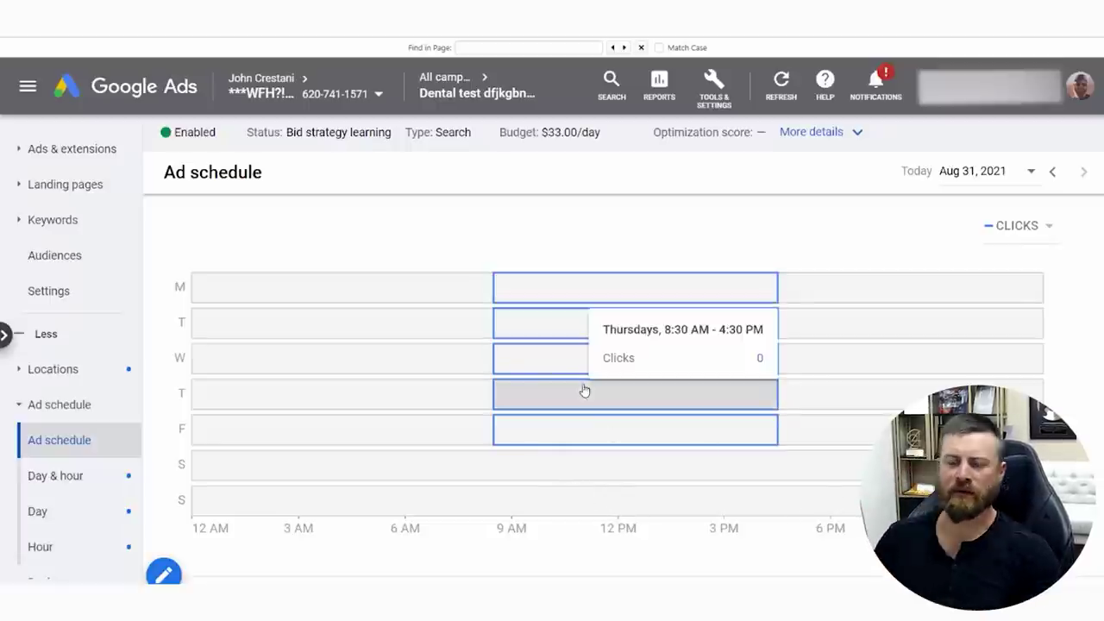
# - Check the scheduled hours for Monday through Friday on the weekly ad schedule grid
pyautogui.moveTo(485, 426)
pyautogui.mouseDown()
pyautogui.moveTo(621, 463)
pyautogui.moveTo(781, 448)
pyautogui.moveTo(784, 246)
pyautogui.moveTo(476, 285)
pyautogui.mouseUp()
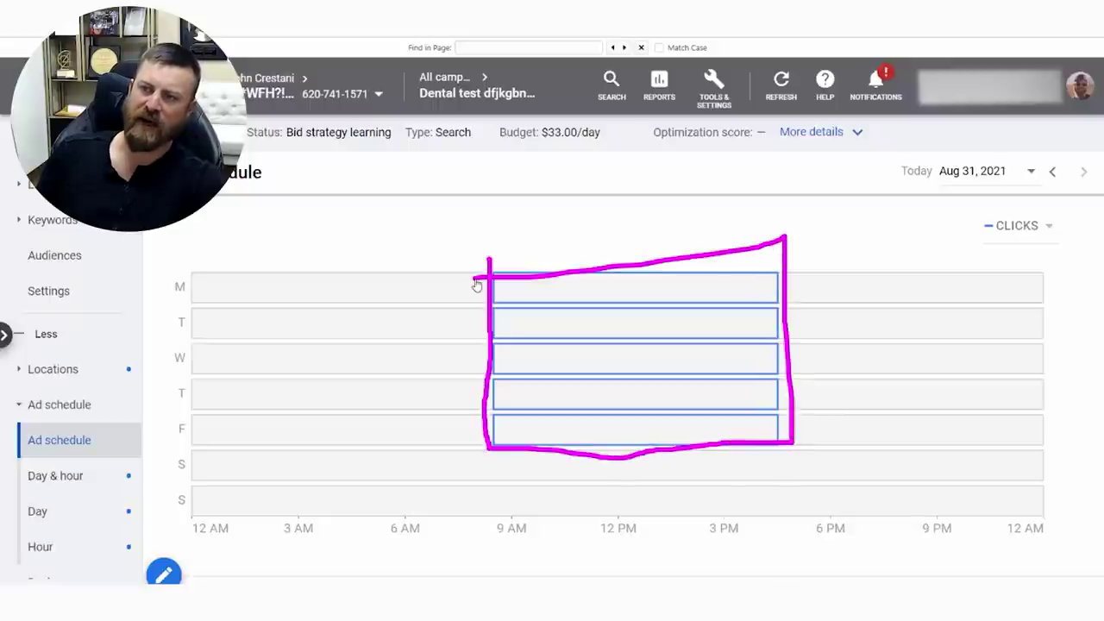
pyautogui.moveTo(185, 362)
pyautogui.mouseDown()
pyautogui.moveTo(264, 266)
pyautogui.moveTo(214, 468)
pyautogui.moveTo(374, 316)
pyautogui.moveTo(342, 446)
pyautogui.moveTo(443, 382)
pyautogui.moveTo(525, 458)
pyautogui.moveTo(944, 480)
pyautogui.mouseUp()
pyautogui.moveTo(809, 311)
pyautogui.mouseDown()
pyautogui.moveTo(964, 451)
pyautogui.moveTo(930, 511)
pyautogui.mouseUp()
pyautogui.press('Escape')
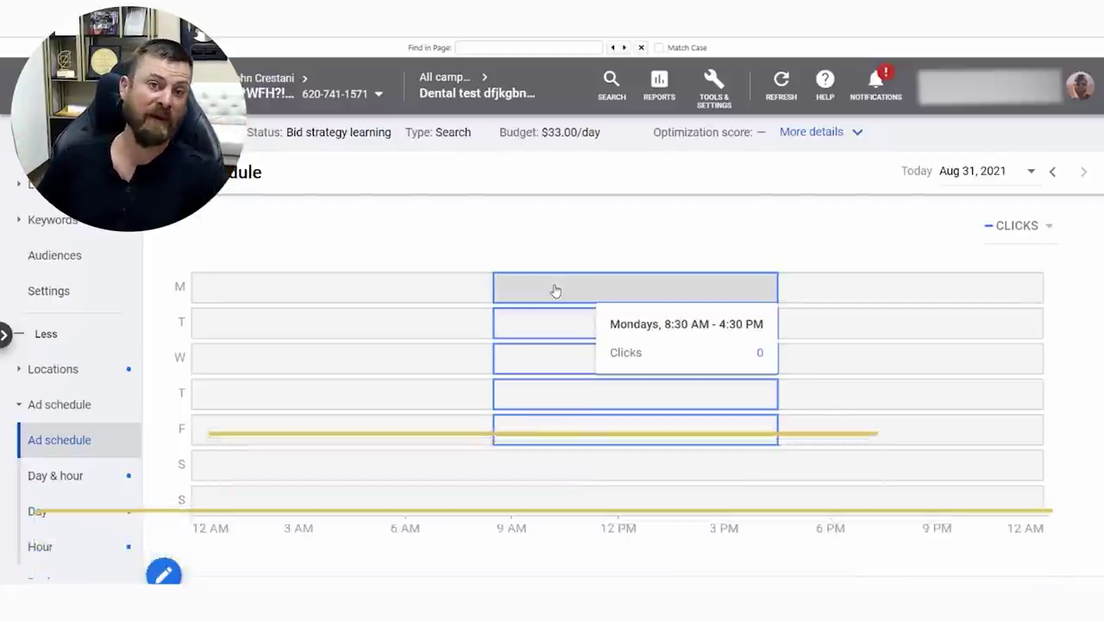
pyautogui.moveTo(509, 304)
pyautogui.mouseDown()
pyautogui.moveTo(682, 298)
pyautogui.moveTo(759, 417)
pyautogui.mouseUp()
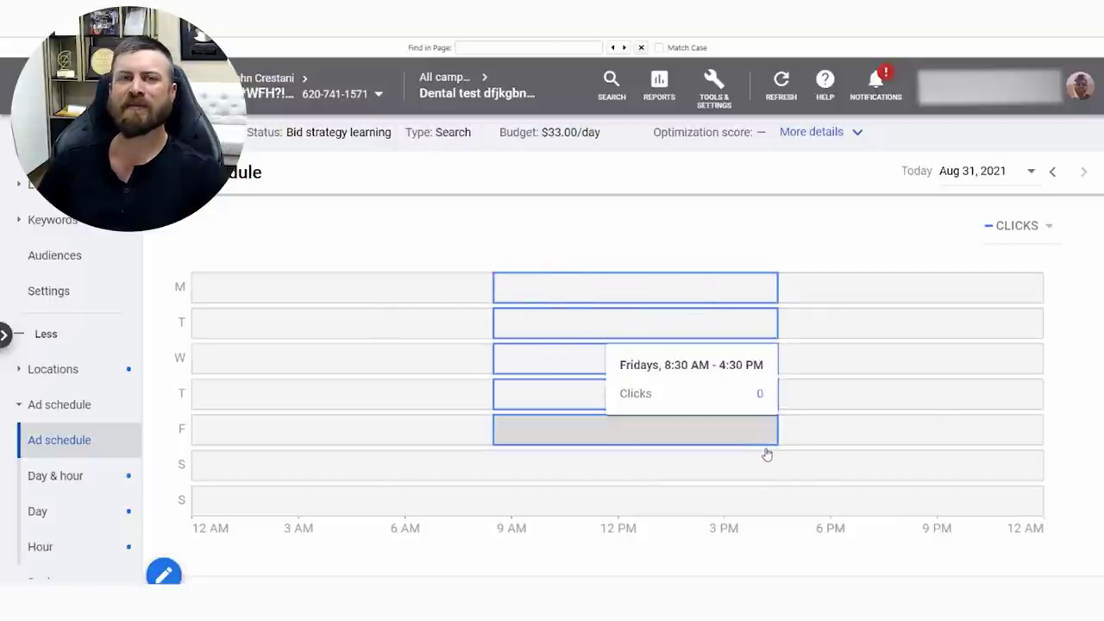
pyautogui.moveTo(762, 450)
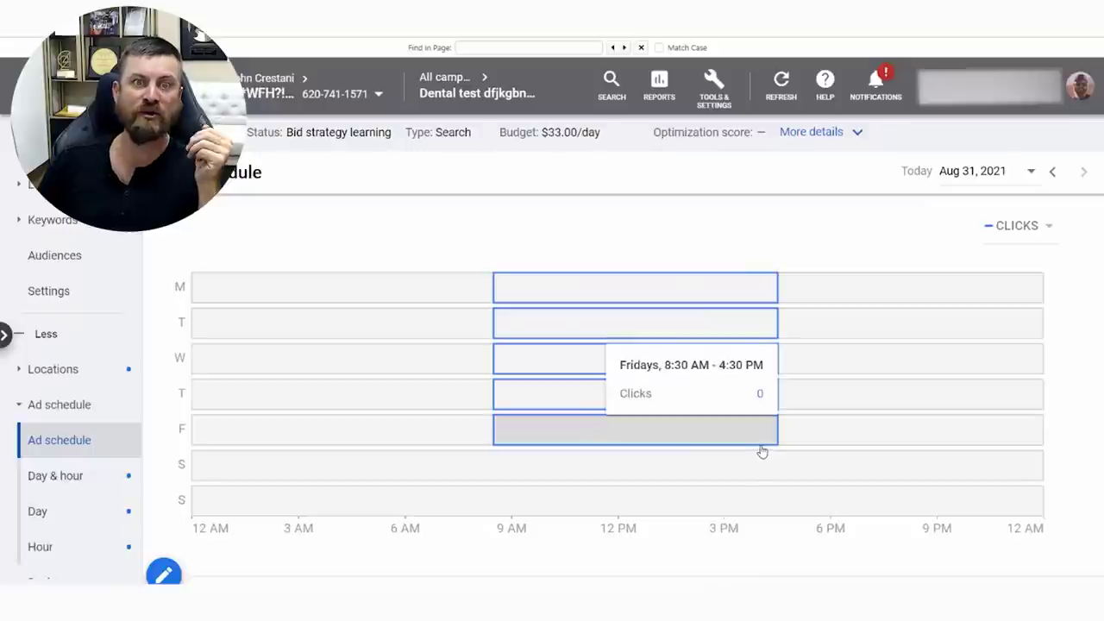